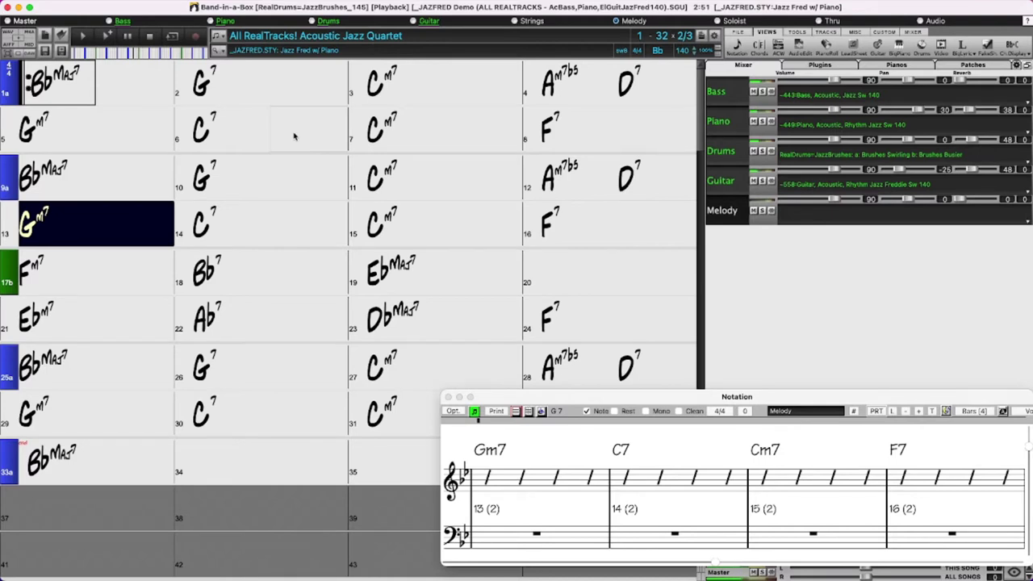
# Stop the song playback and look up the MultiRiff feature in the Feature Browser by filtering for "multiri".
pyautogui.click(151, 38)
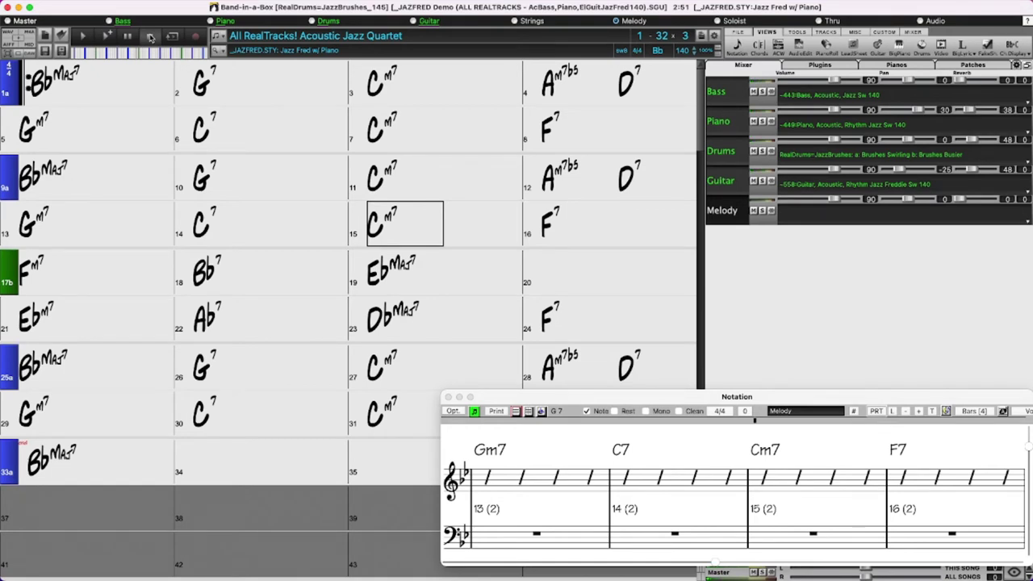
pyautogui.click(589, 231)
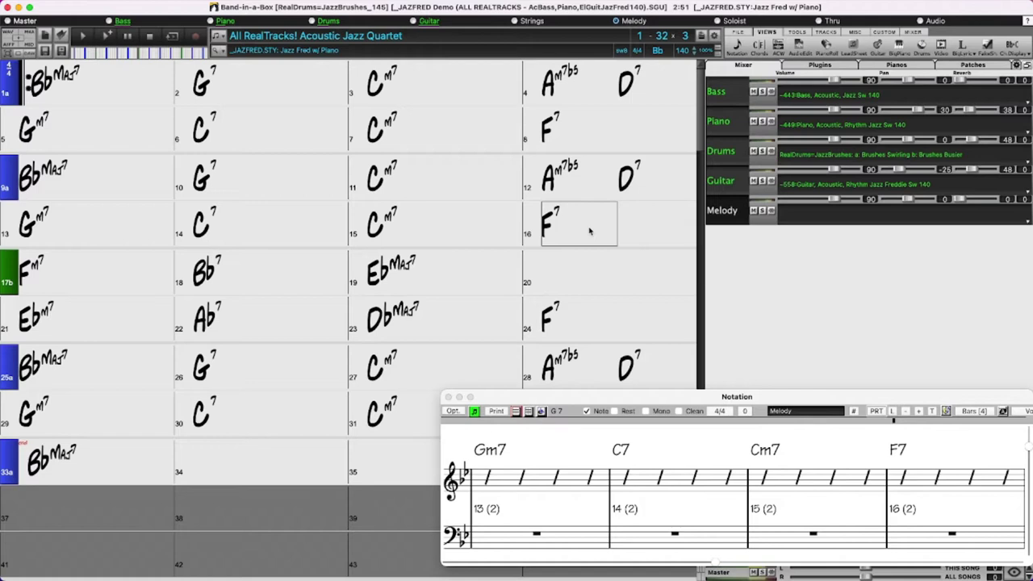
pyautogui.write('/')
pyautogui.press('Return')
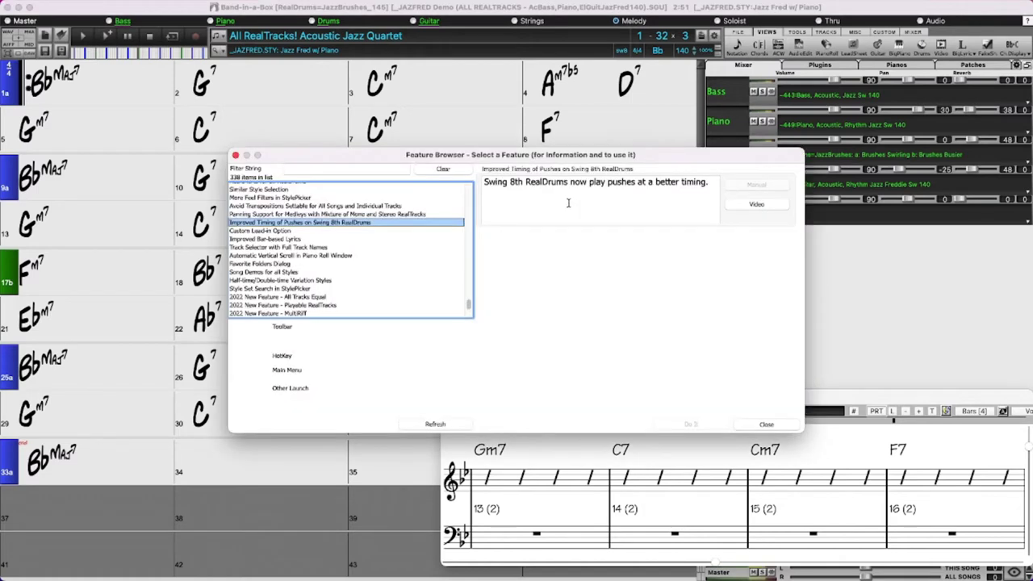
pyautogui.click(337, 167)
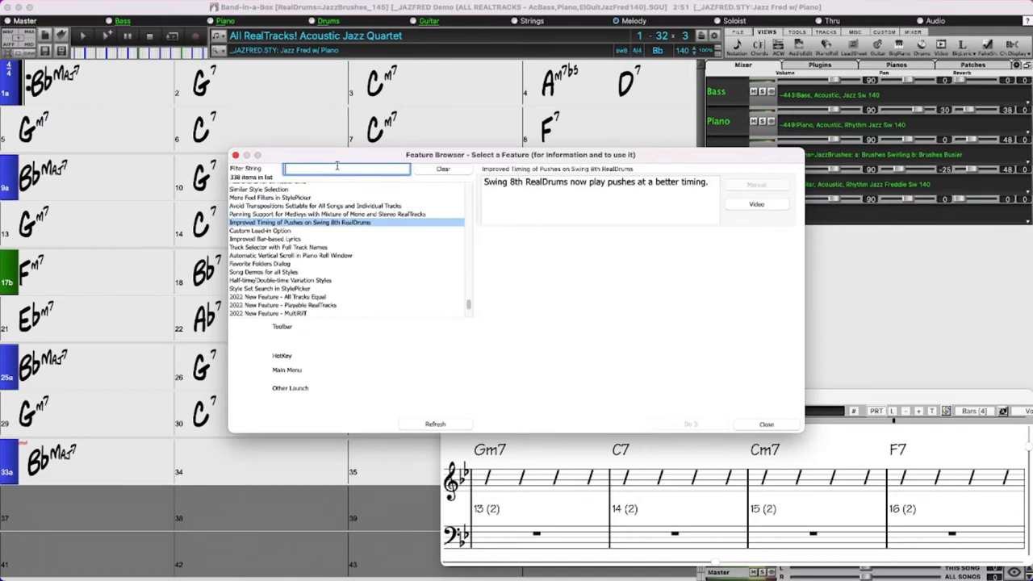
pyautogui.write('multiri')
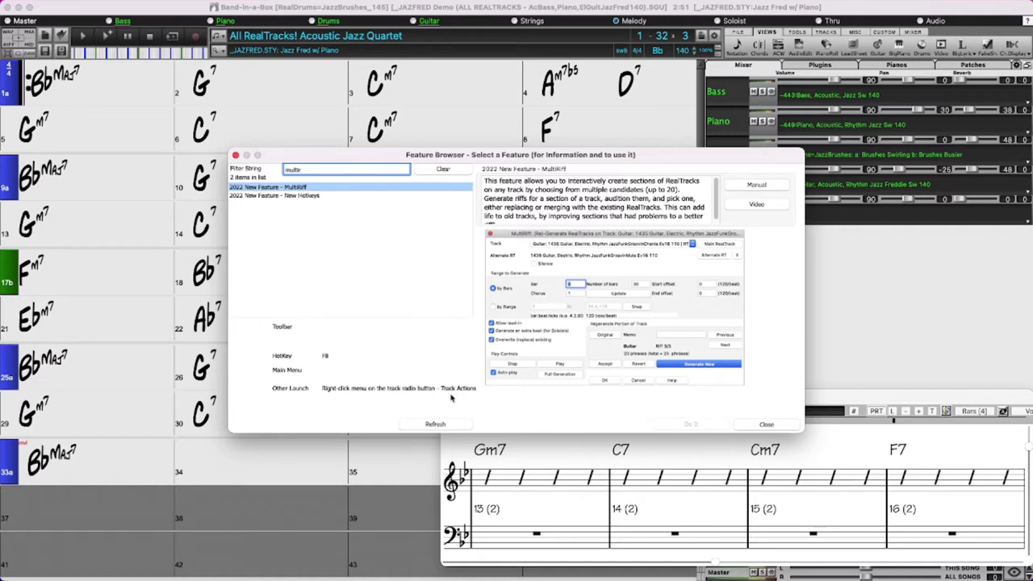
pyautogui.click(766, 425)
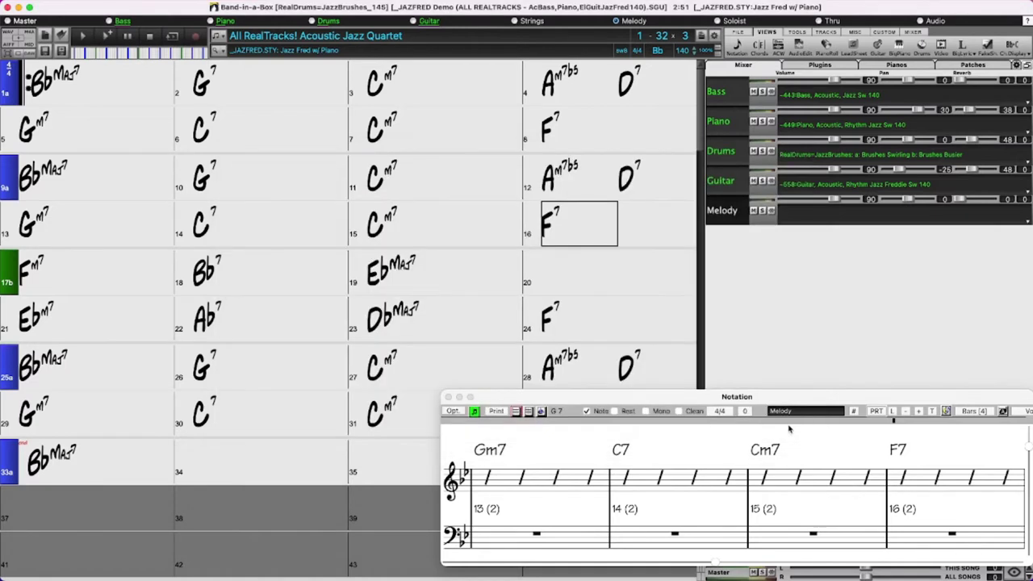
# Open MultiRiff (Re-Generate Part of RealTracks) for the Melody track, keeping Melody as the target track.
pyautogui.click(634, 25)
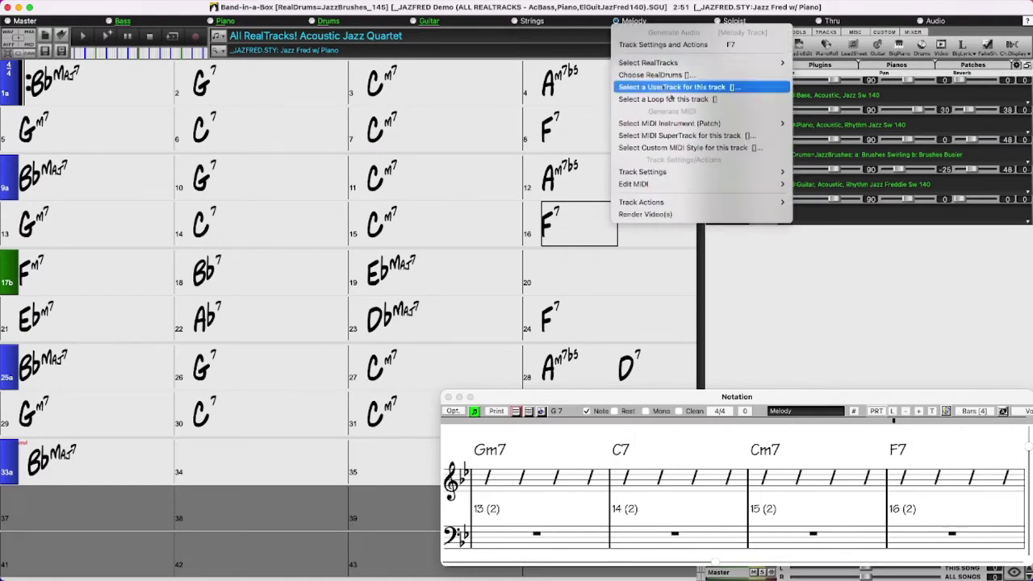
pyautogui.moveTo(764, 206)
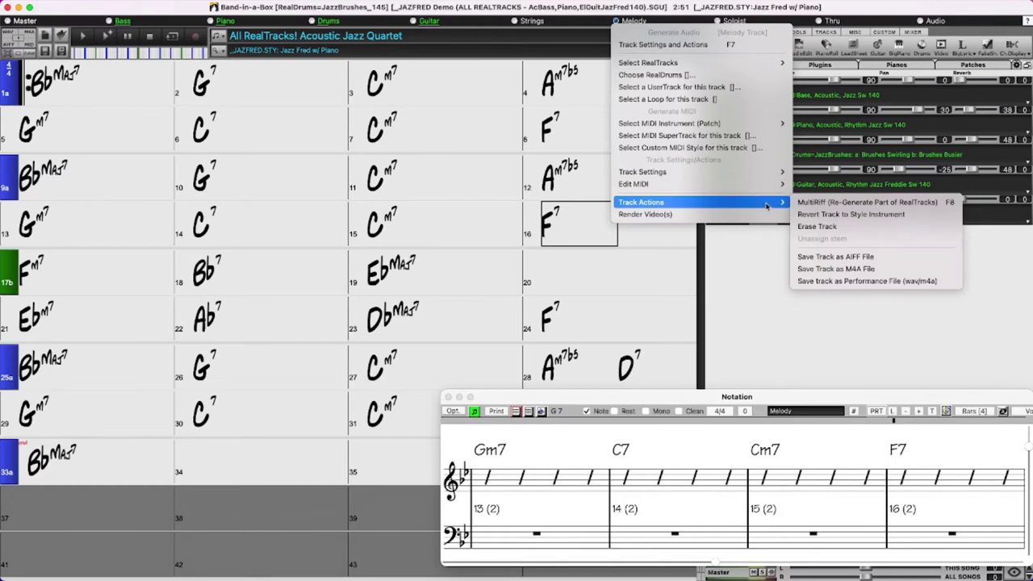
pyautogui.click(831, 202)
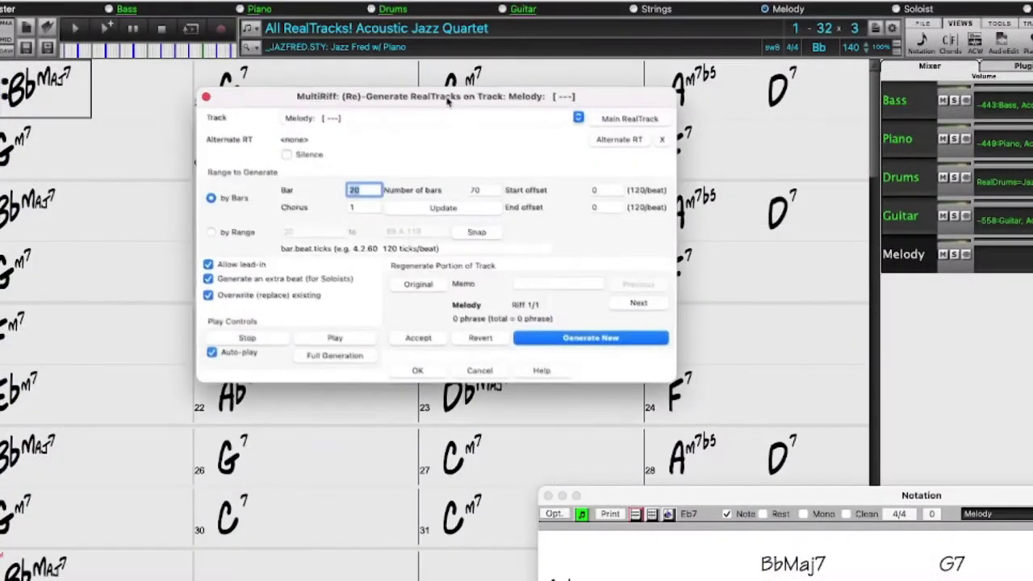
pyautogui.moveTo(374, 92); pyautogui.dragTo(402, 114)
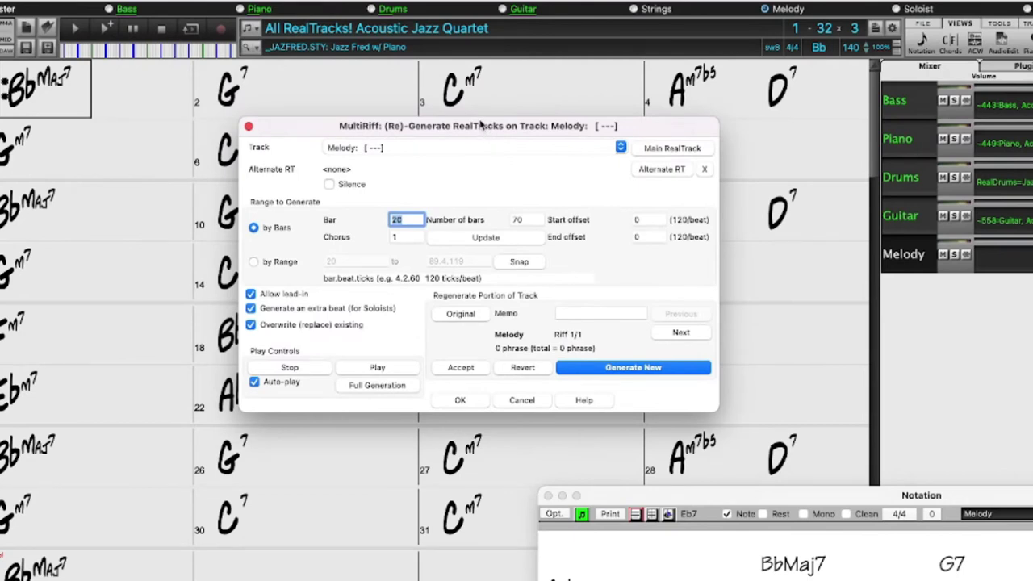
pyautogui.click(472, 148)
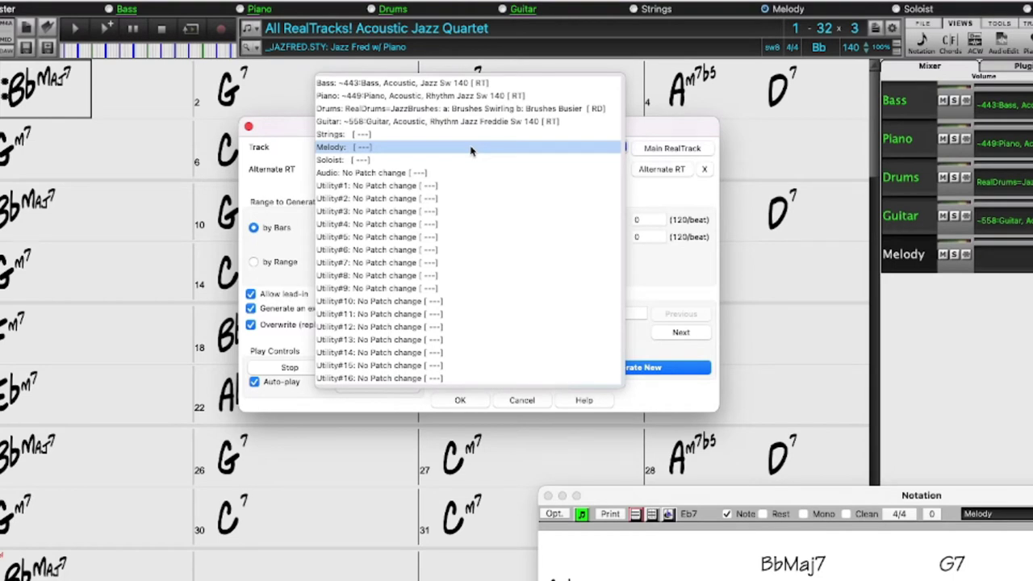
pyautogui.click(449, 148)
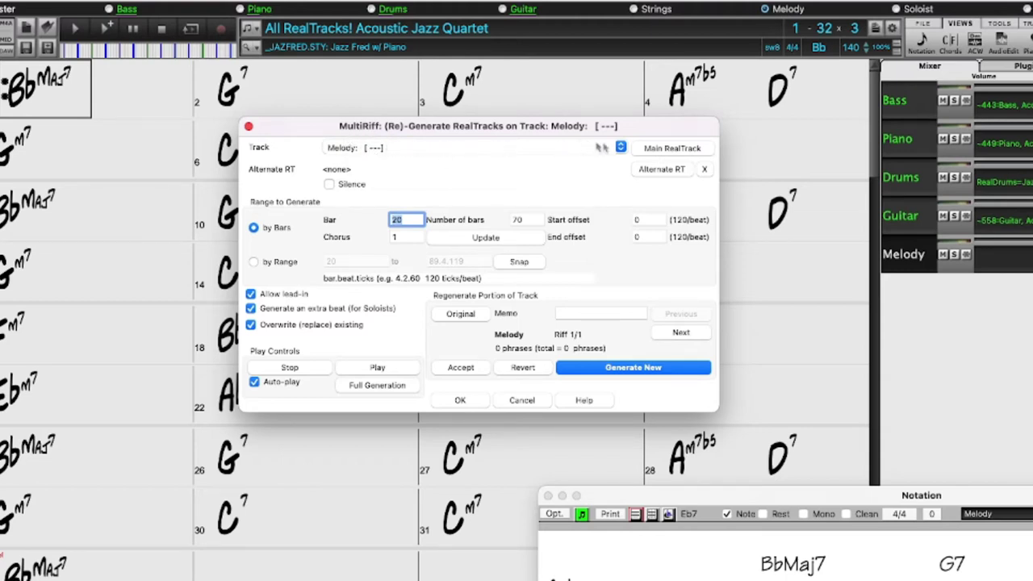
# Assign 361 Sax, Tenor, Jazz Sw 140 as the main RealTrack for the Melody track.
pyautogui.click(673, 149)
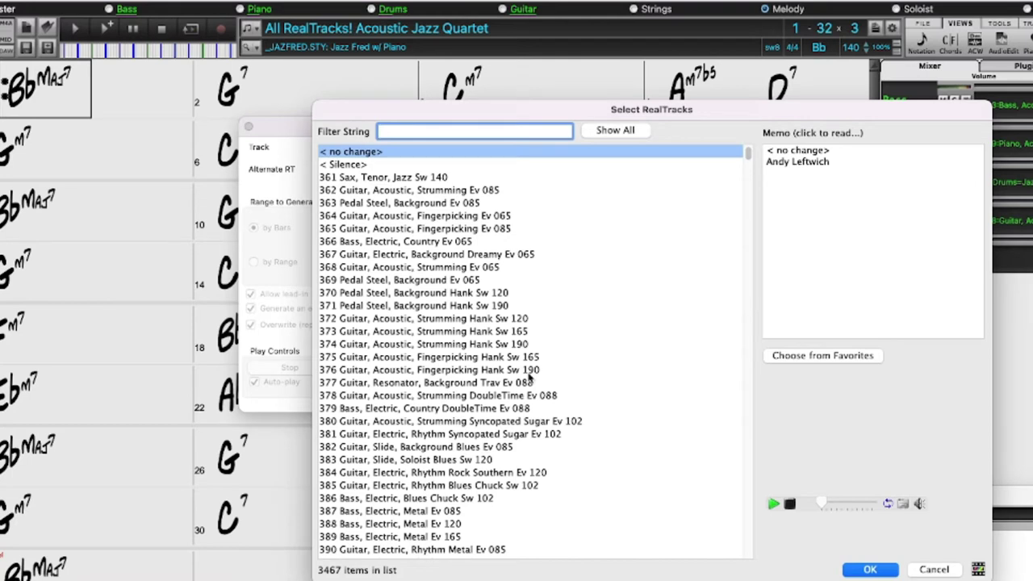
pyautogui.click(440, 180)
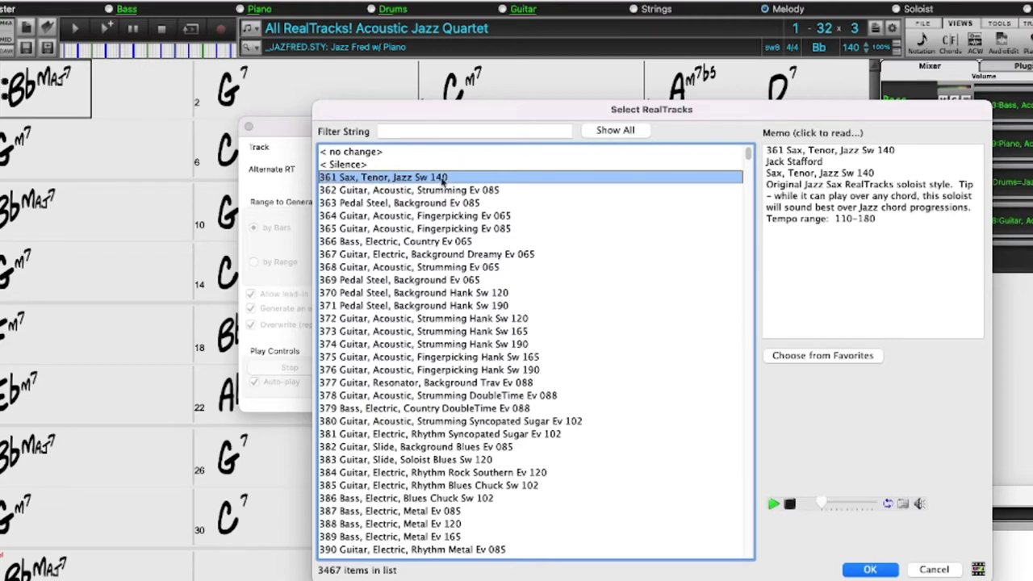
pyautogui.click(877, 569)
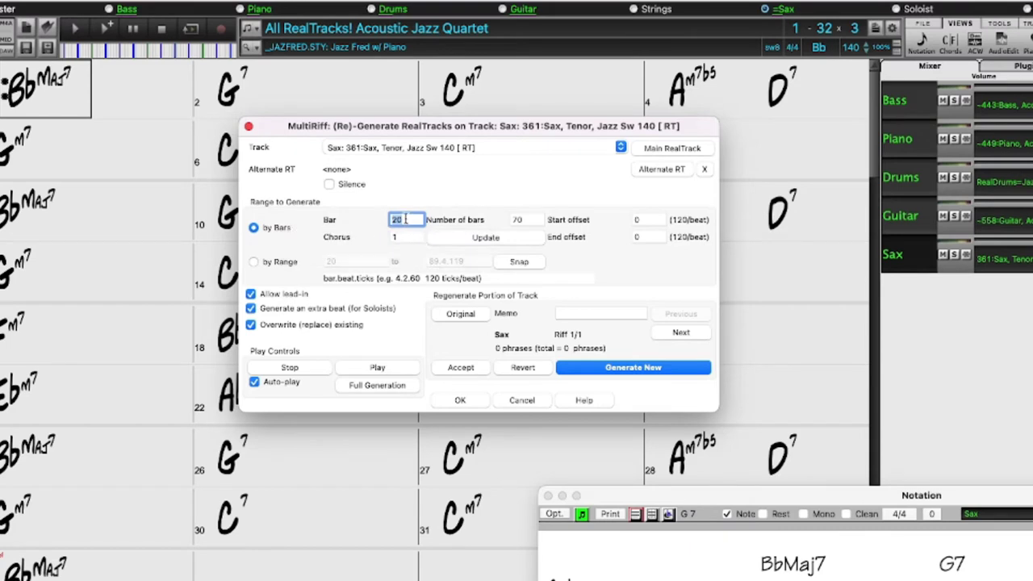
# Set the range to start at bar 1 for 4 bars, generate a sax riff and stop its playback.
pyautogui.write('1')
pyautogui.doubleClick(520, 219)
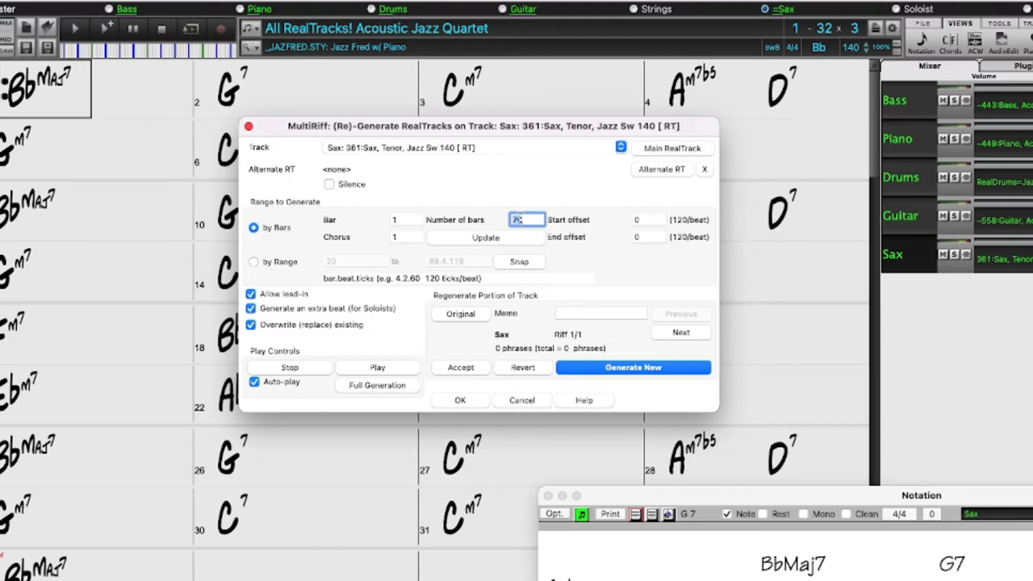
pyautogui.write('4')
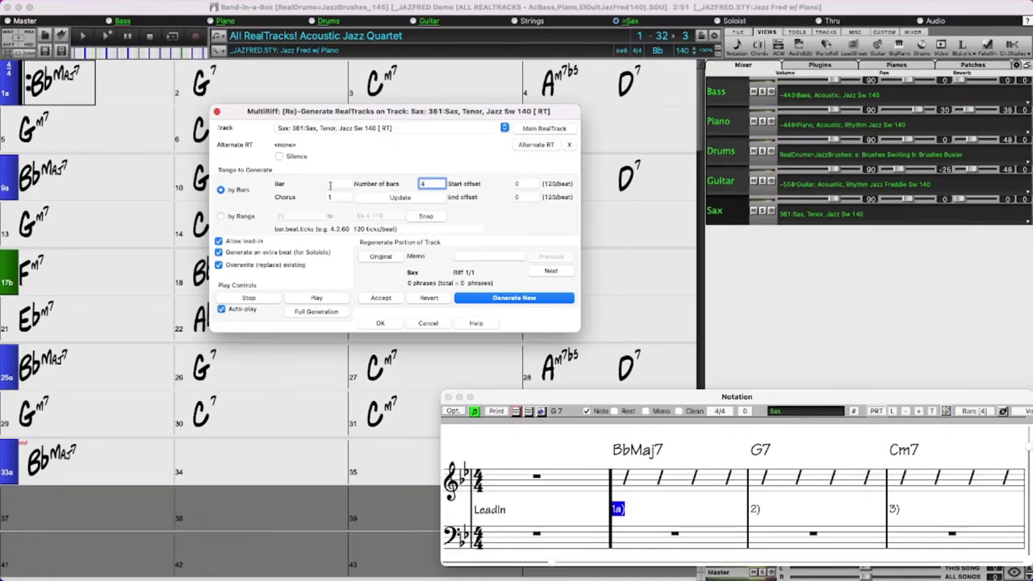
pyautogui.click(526, 299)
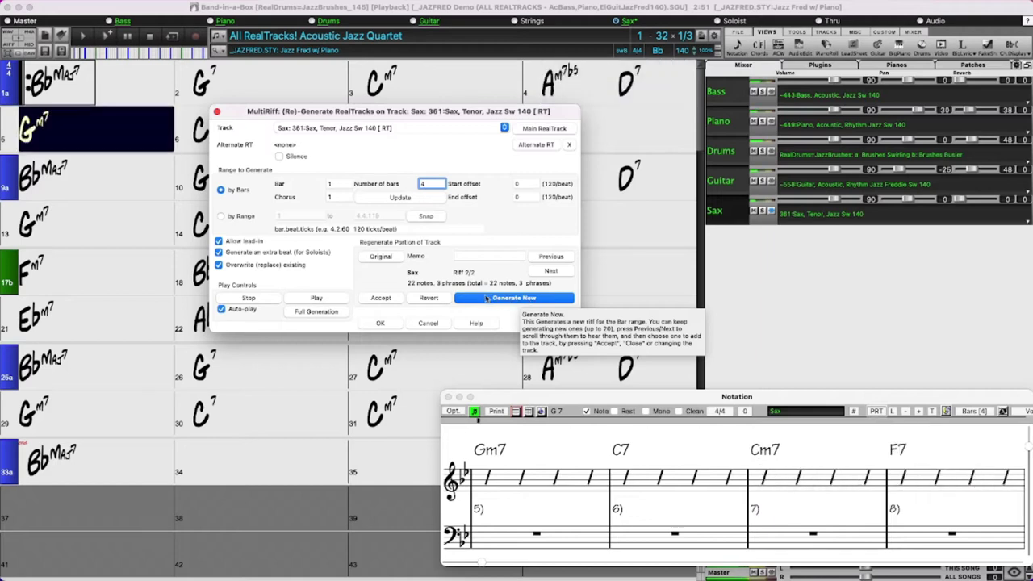
pyautogui.click(271, 298)
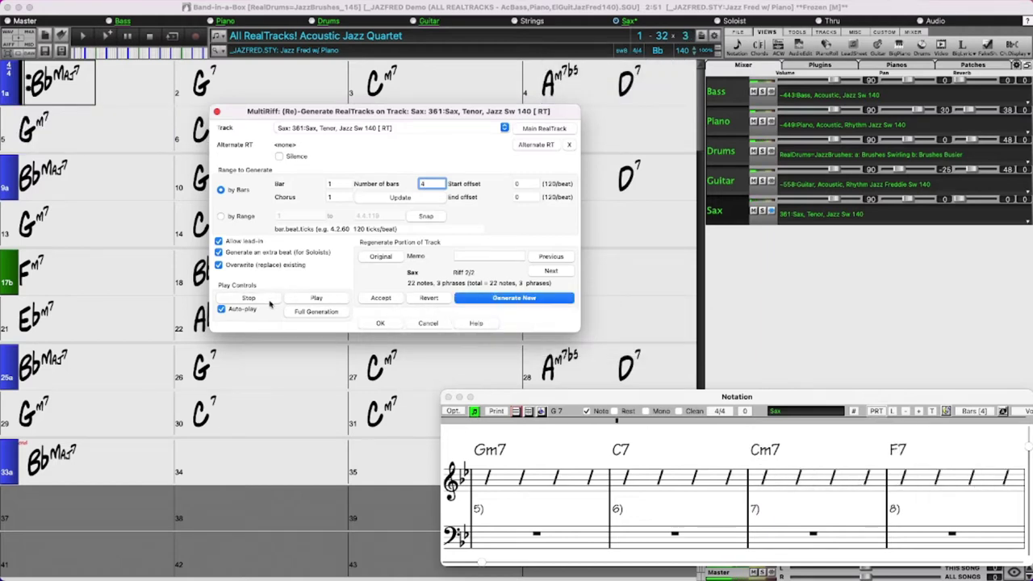
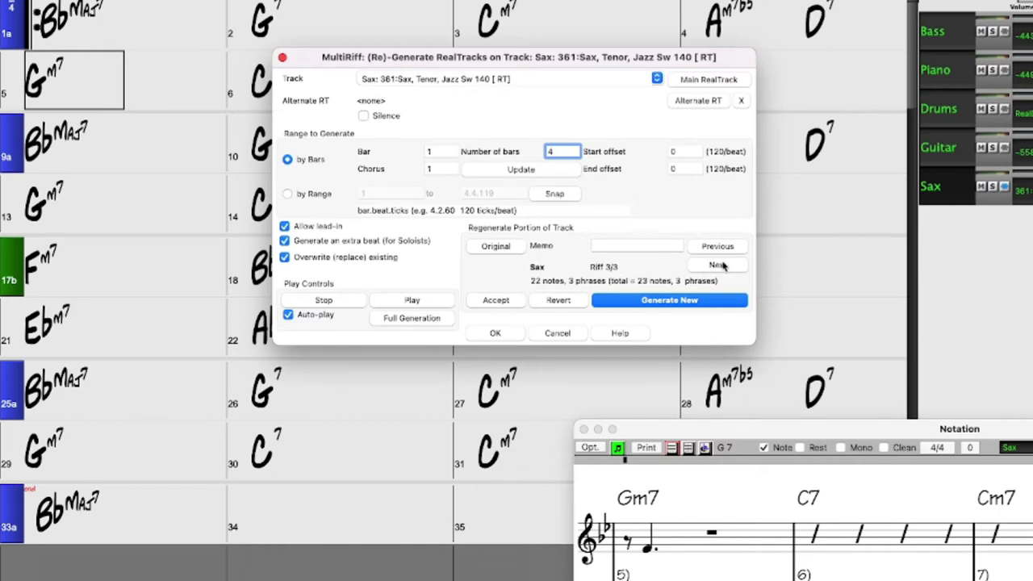
# Audition the second and third sax riffs one after the other to compare them, stopping playback after each.
pyautogui.click(728, 245)
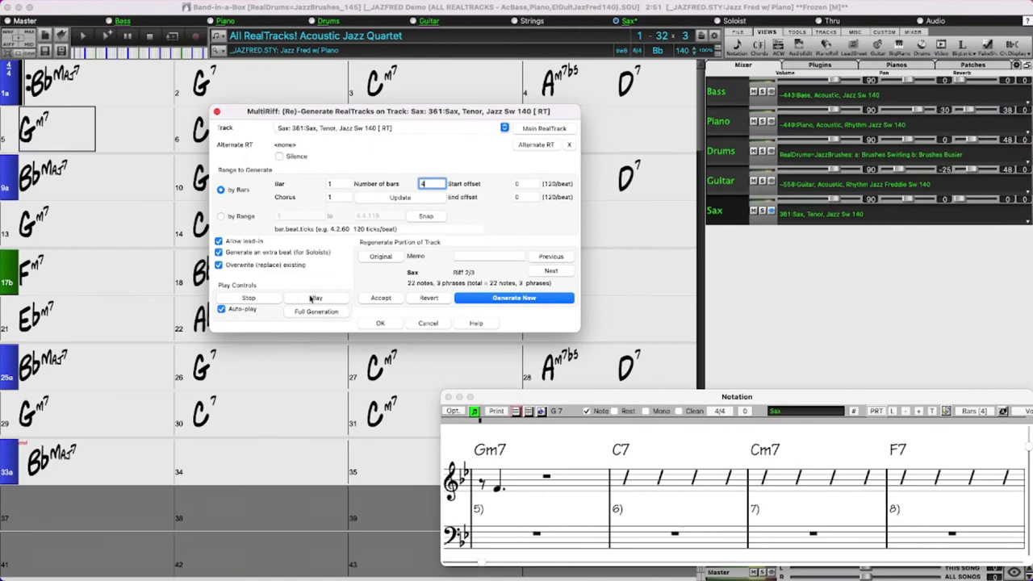
pyautogui.click(313, 298)
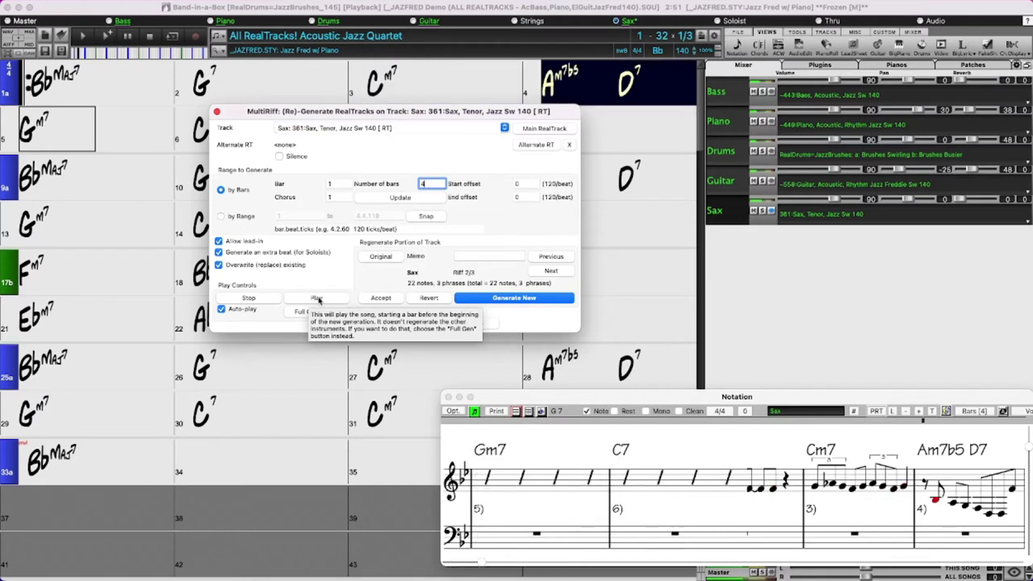
pyautogui.click(278, 299)
pyautogui.click(545, 272)
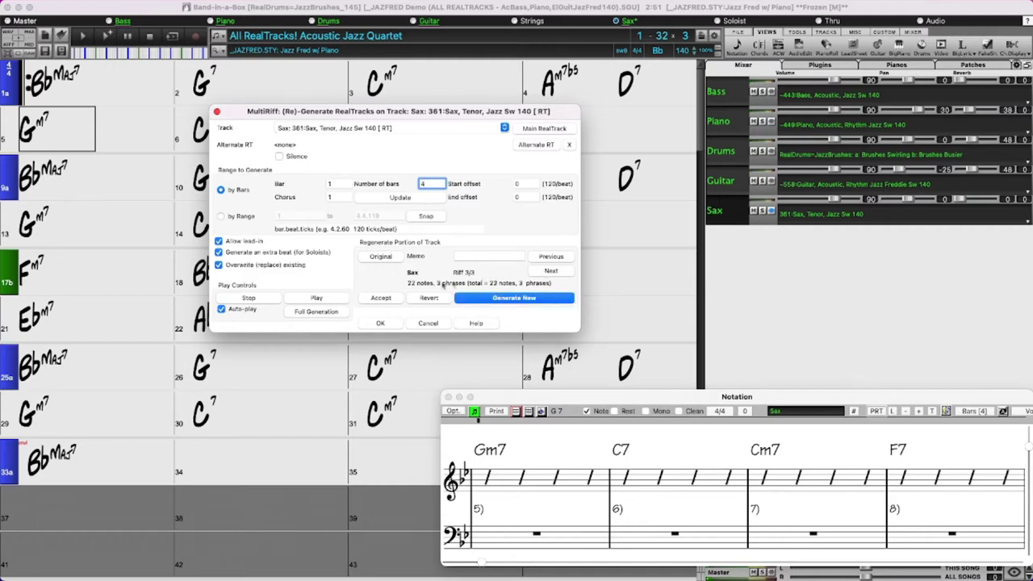
pyautogui.click(311, 299)
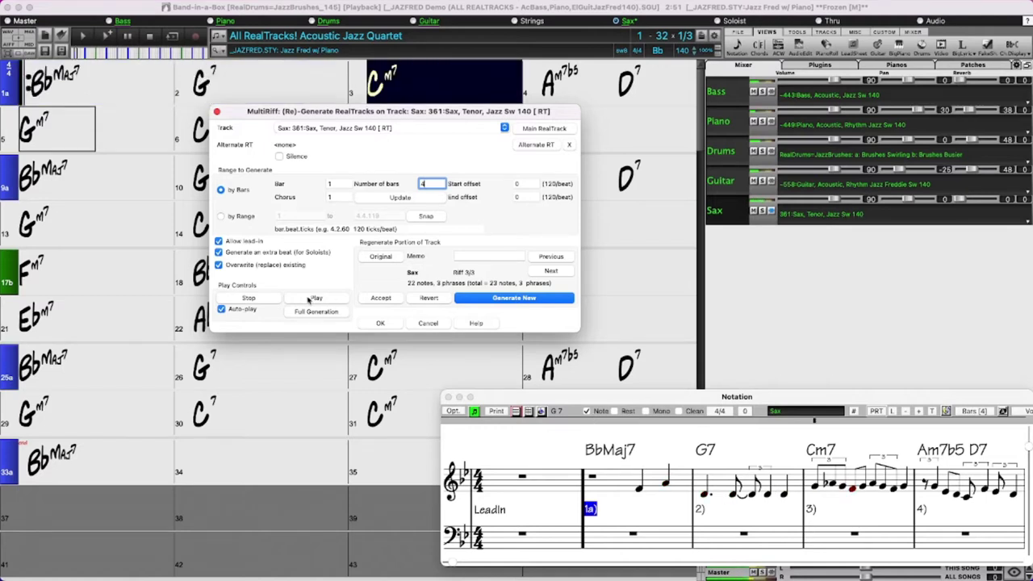
pyautogui.click(279, 301)
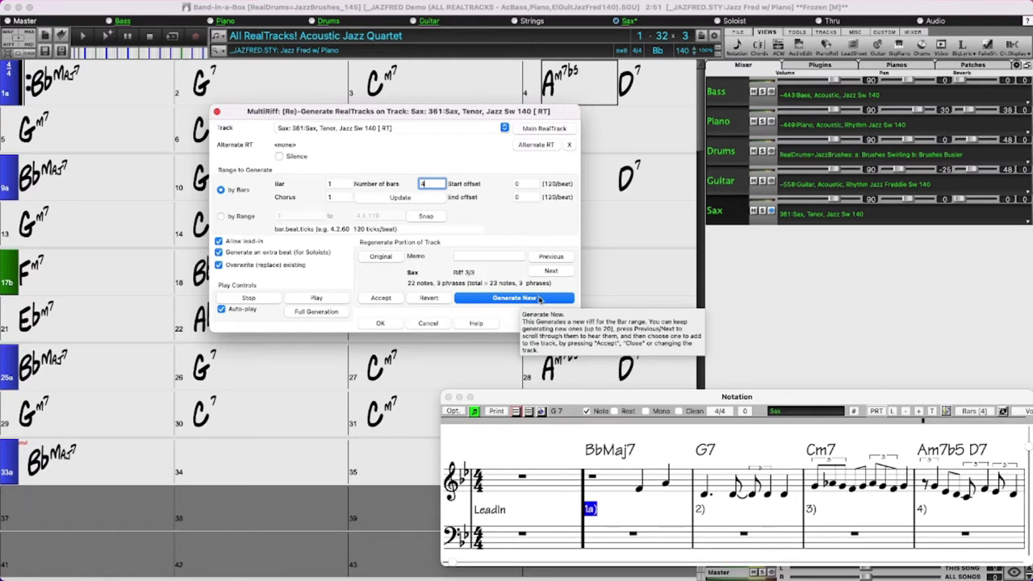
# Generate two more sax riffs for bars 1 to 4 and add the memo "I like the beginning of this one" to the fifth.
pyautogui.click(540, 298)
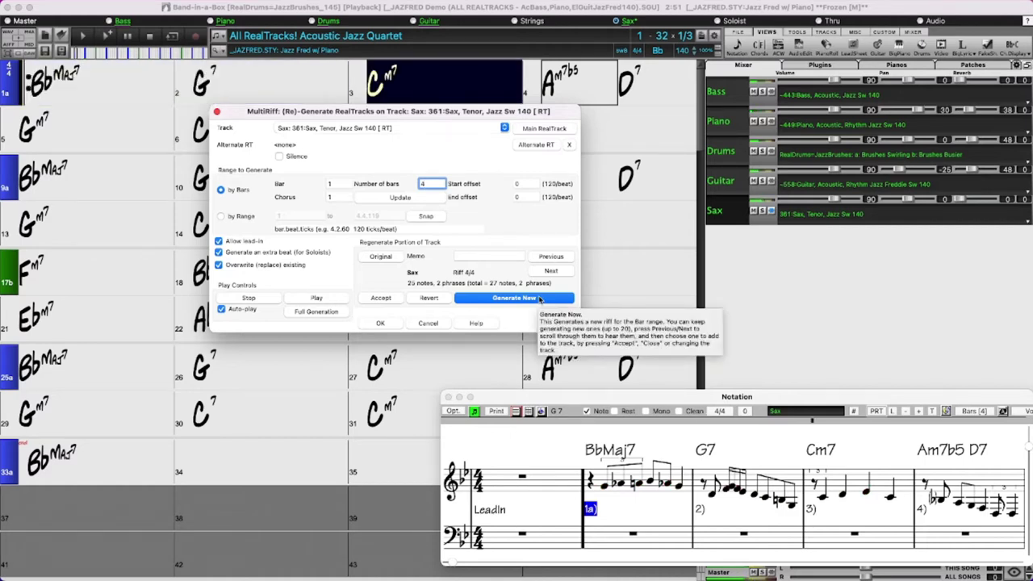
pyautogui.click(511, 299)
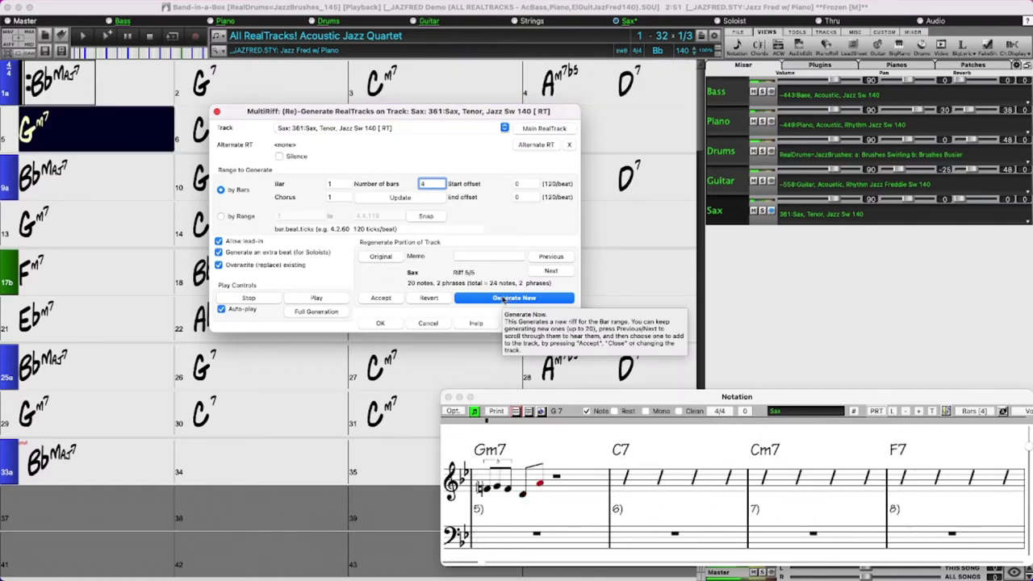
pyautogui.click(266, 301)
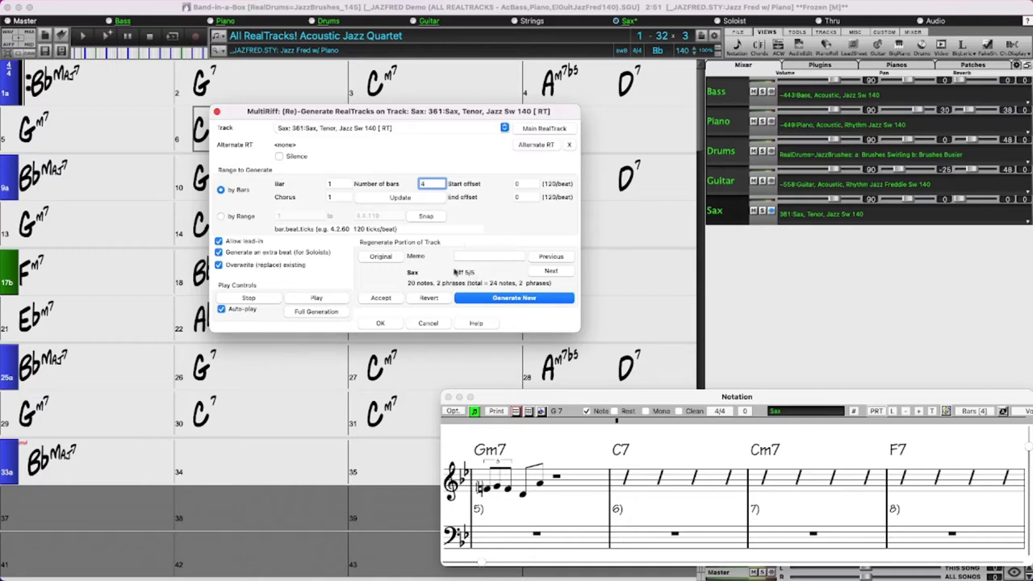
pyautogui.click(477, 257)
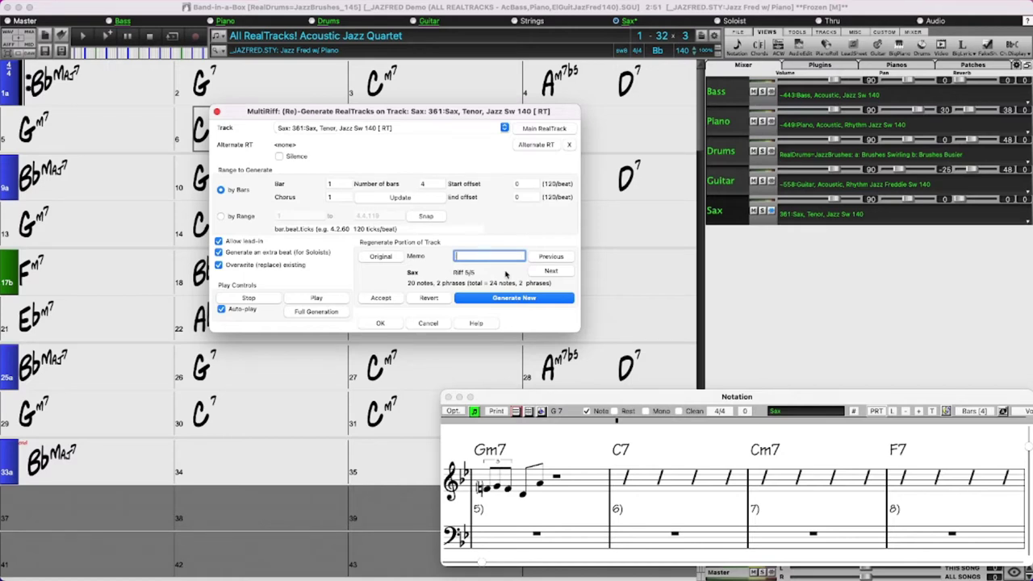
pyautogui.write('I like the beginning of this one')
# Generate three further sax riff candidates for the same four bars, ending with playback stopped.
pyautogui.click(498, 298)
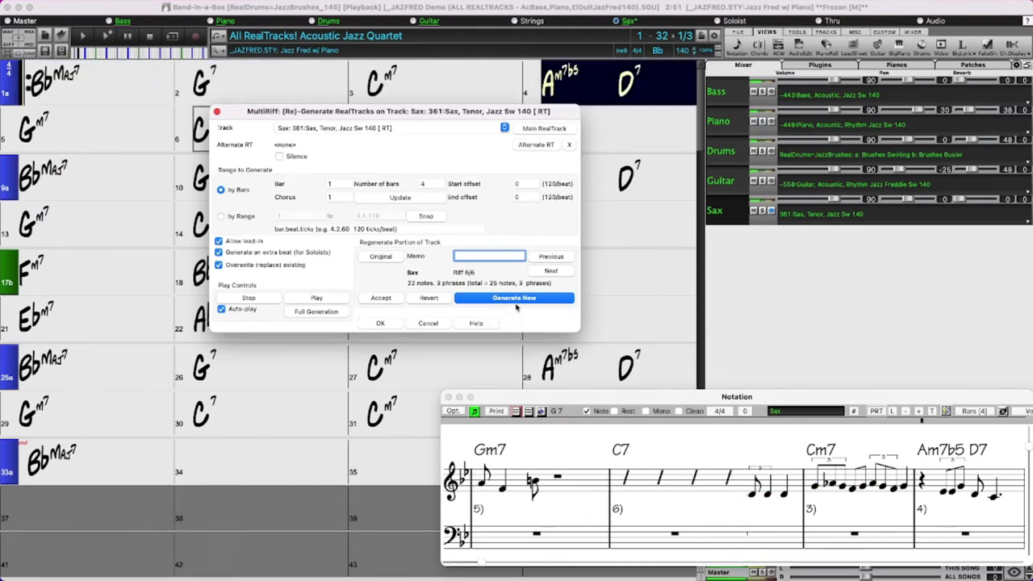
pyautogui.click(516, 302)
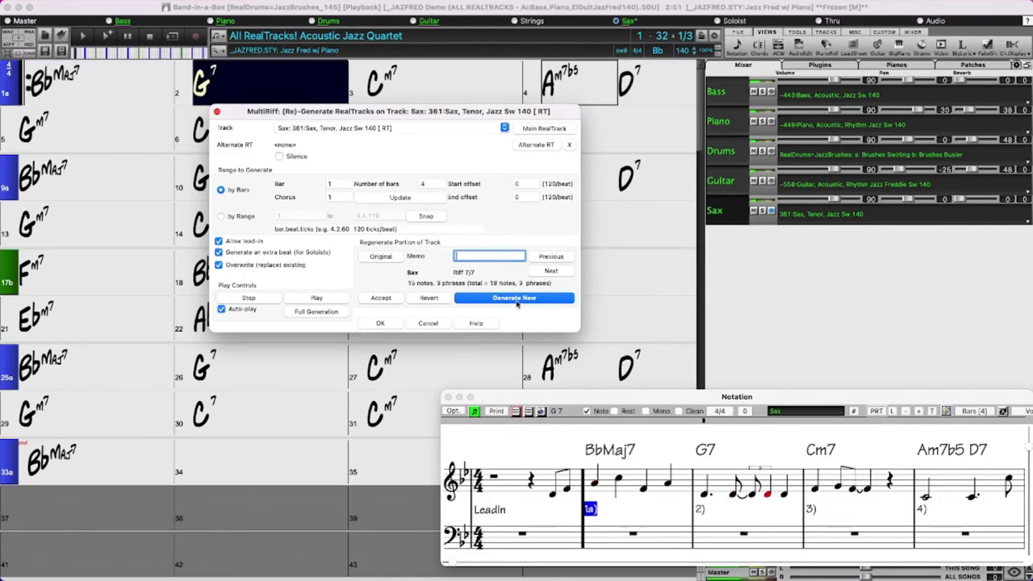
pyautogui.click(262, 299)
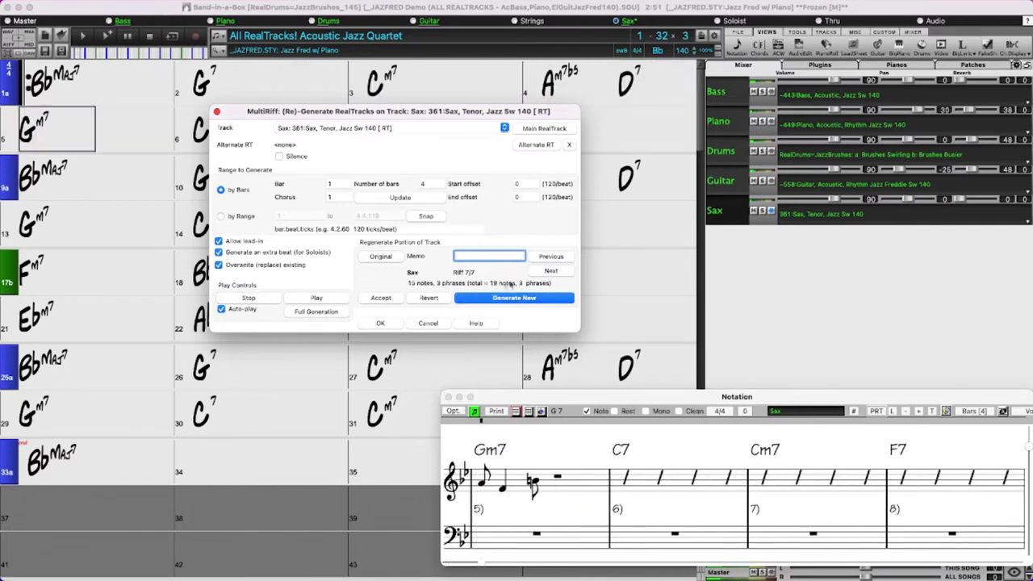
pyautogui.click(509, 298)
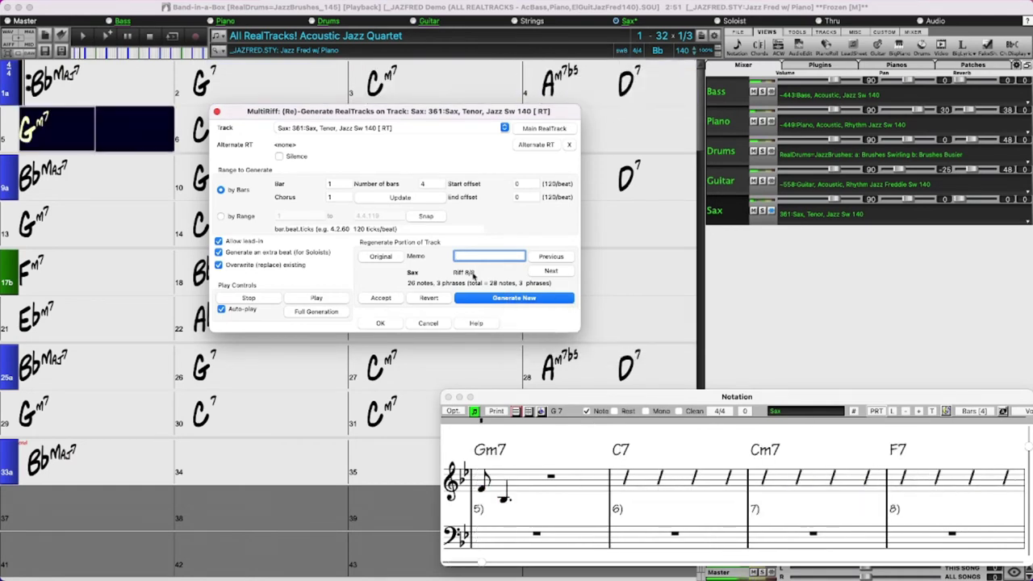
pyautogui.click(266, 300)
# Go back to the fifth riff, the one carrying the memo, and play it.
pyautogui.click(559, 259)
pyautogui.click(559, 259)
pyautogui.click(559, 260)
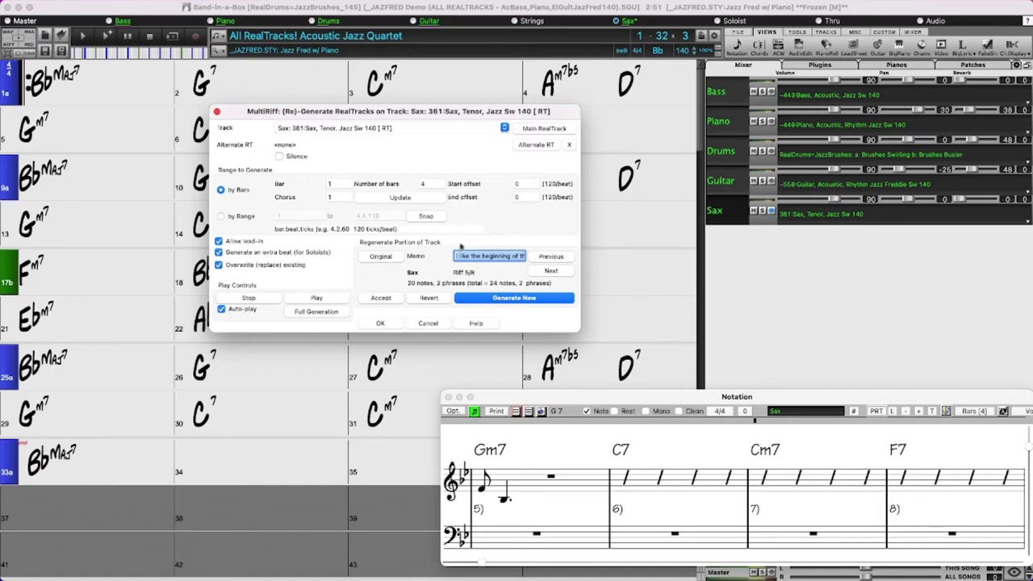
pyautogui.click(327, 298)
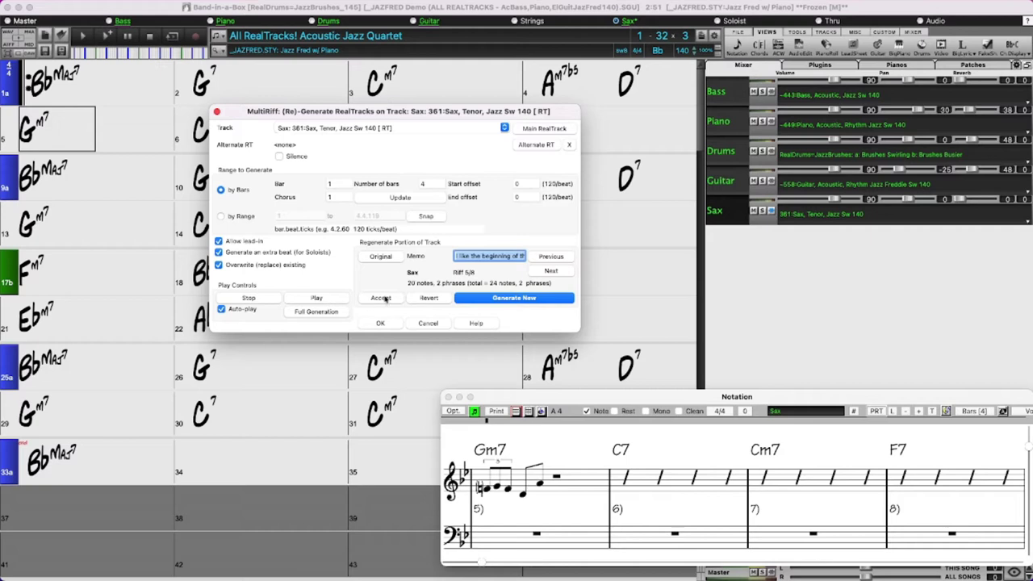
# Accept the fifth sax riff for bars 1 to 4 and audition the accepted result, stopping playback at the end.
pyautogui.click(382, 297)
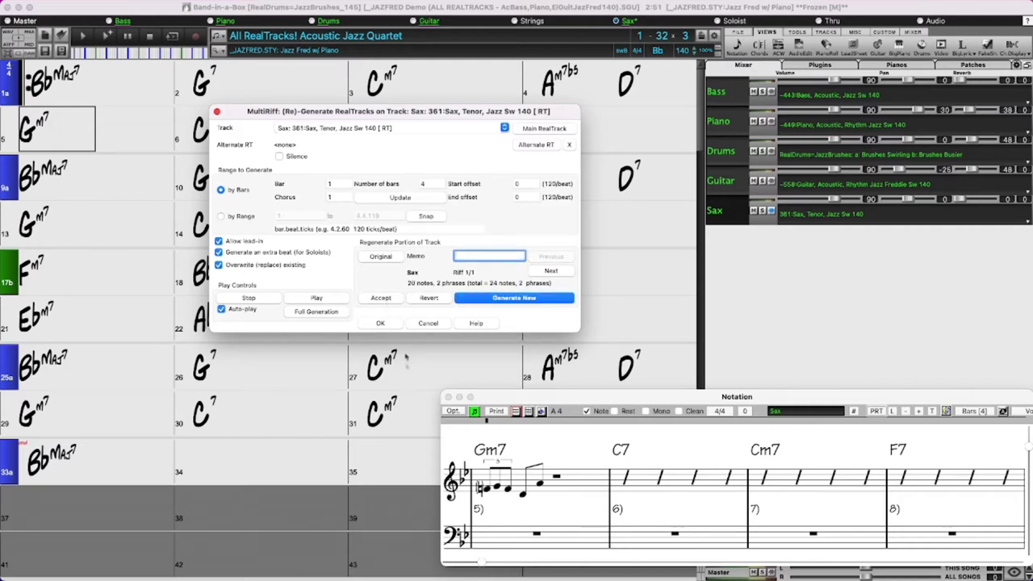
pyautogui.click(306, 298)
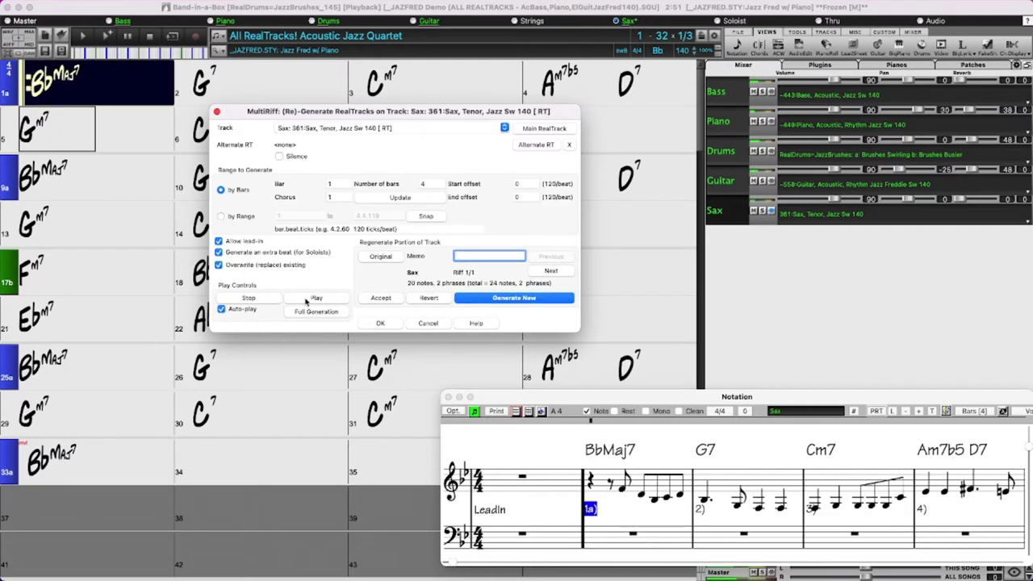
pyautogui.click(260, 301)
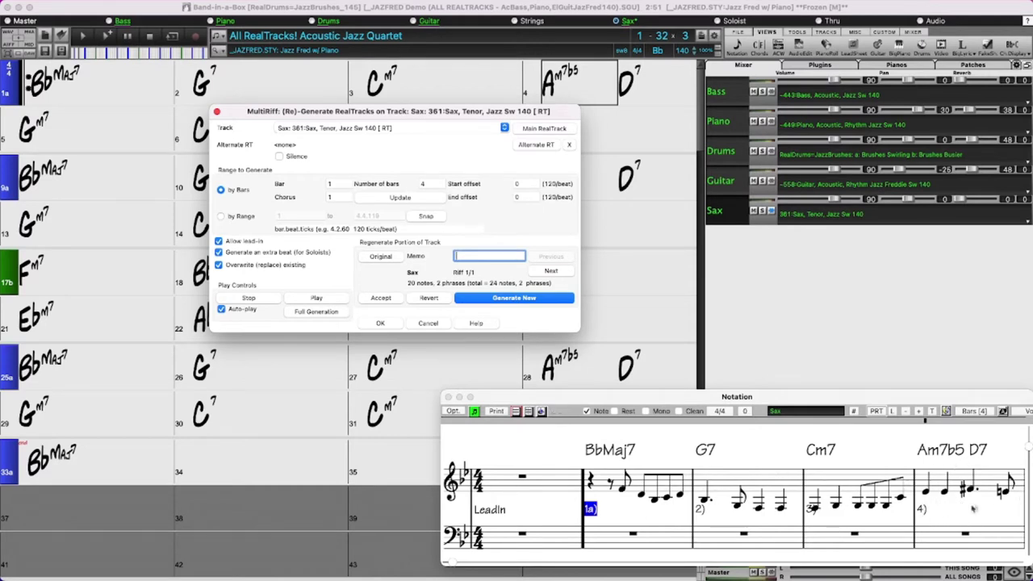
# Generate a new sax riff for four bars starting at bar 4 and add the memo "this is the one to beat".
pyautogui.click(337, 184)
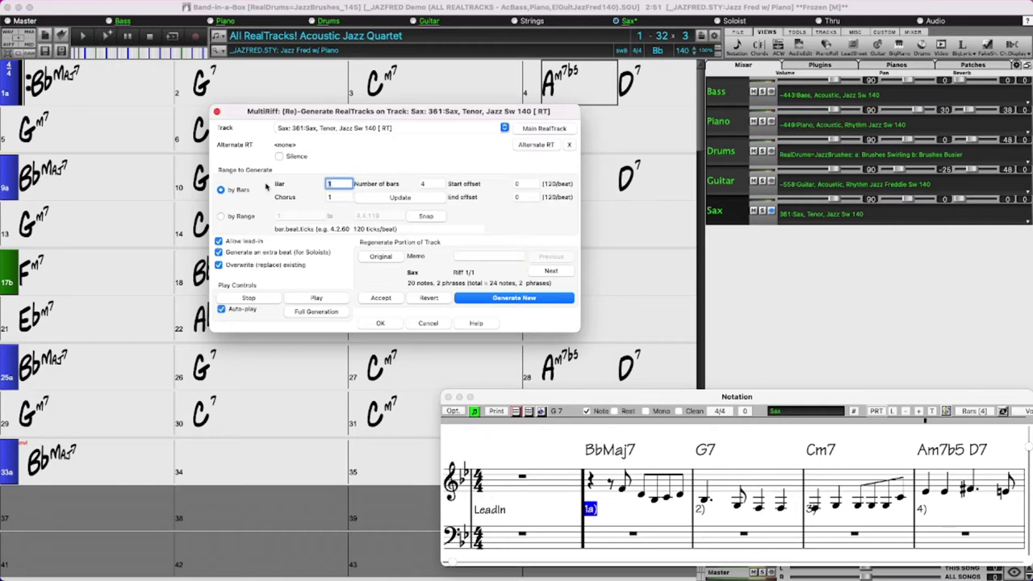
pyautogui.write('4')
pyautogui.click(513, 298)
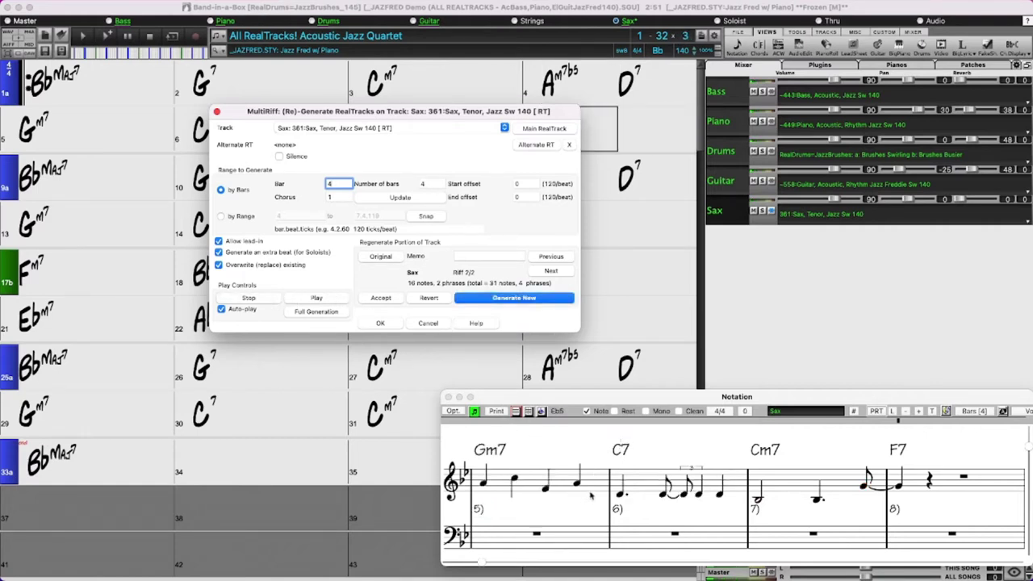
pyautogui.click(476, 255)
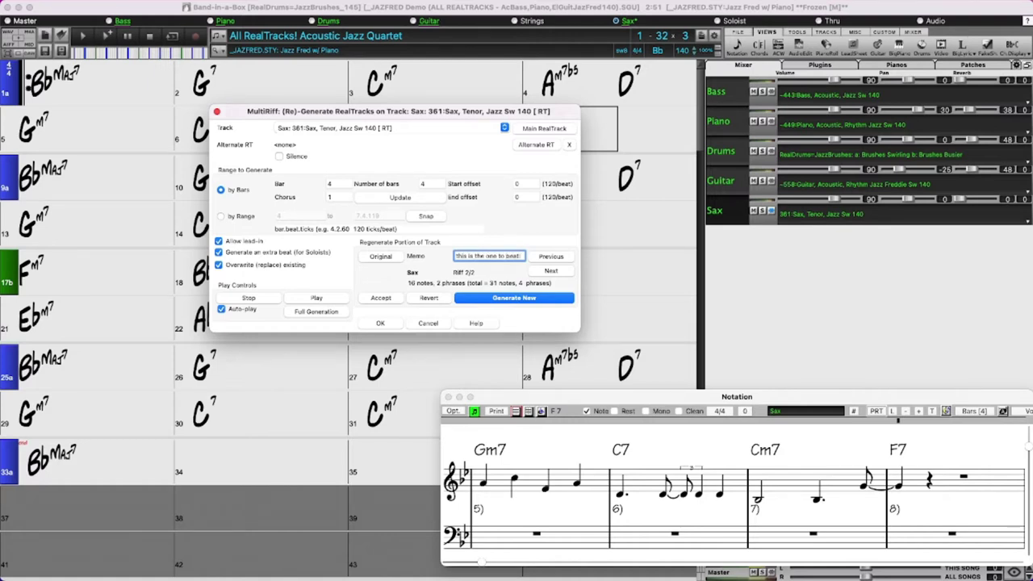
# Generate five more sax riff candidates for the same four bars from bar 4, auditioning each one.
pyautogui.click(526, 303)
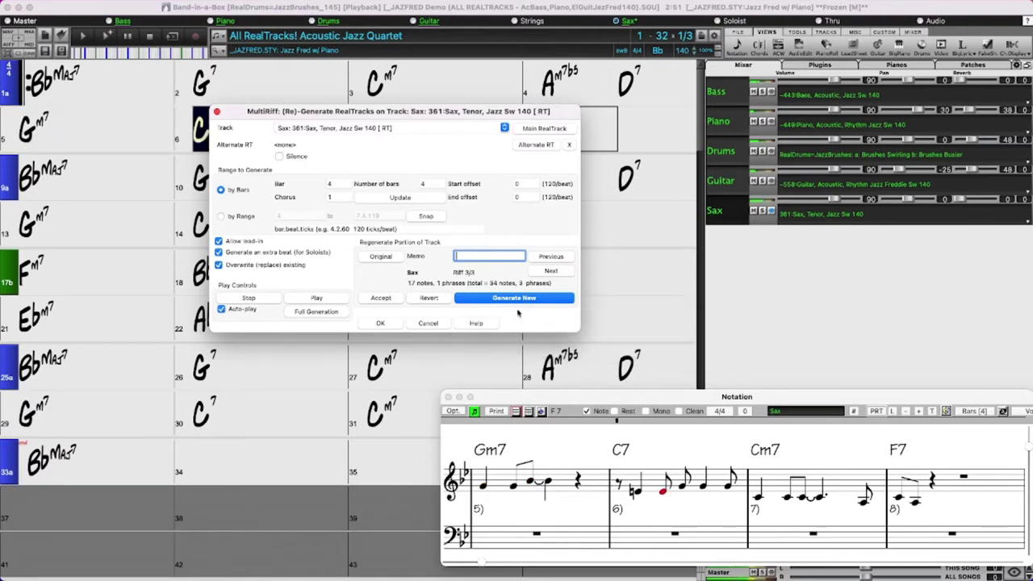
pyautogui.click(518, 300)
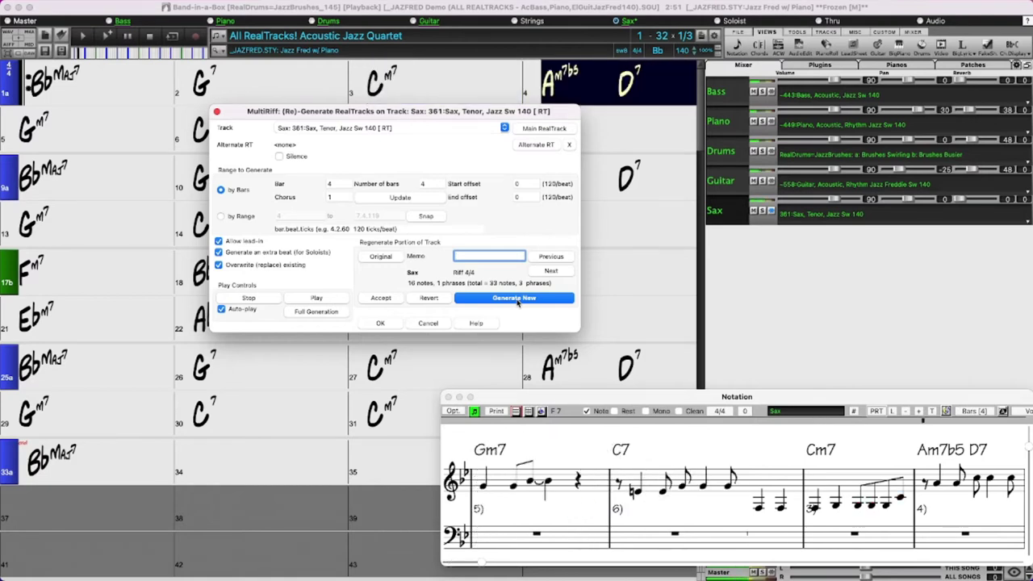
pyautogui.click(521, 299)
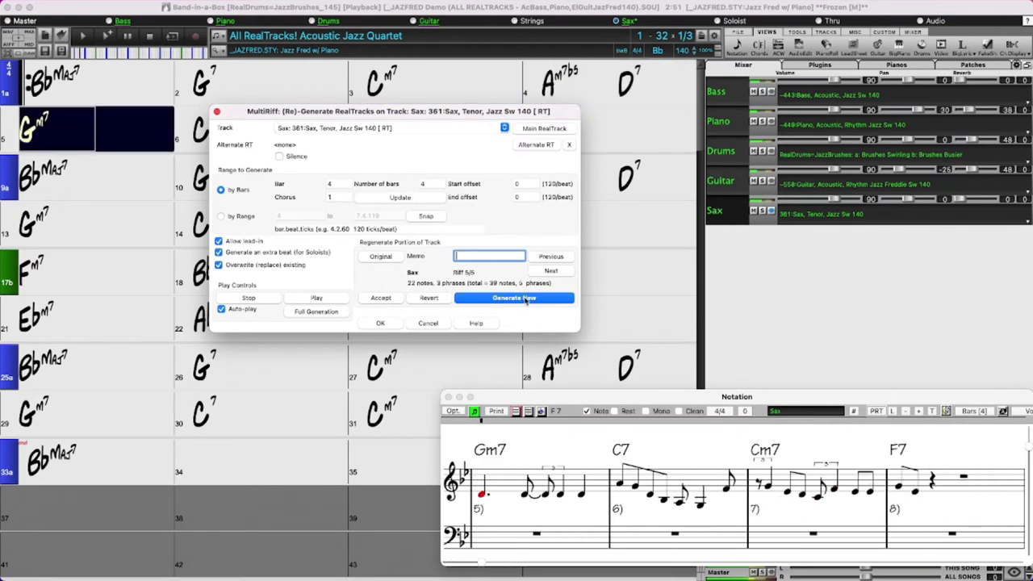
pyautogui.click(530, 299)
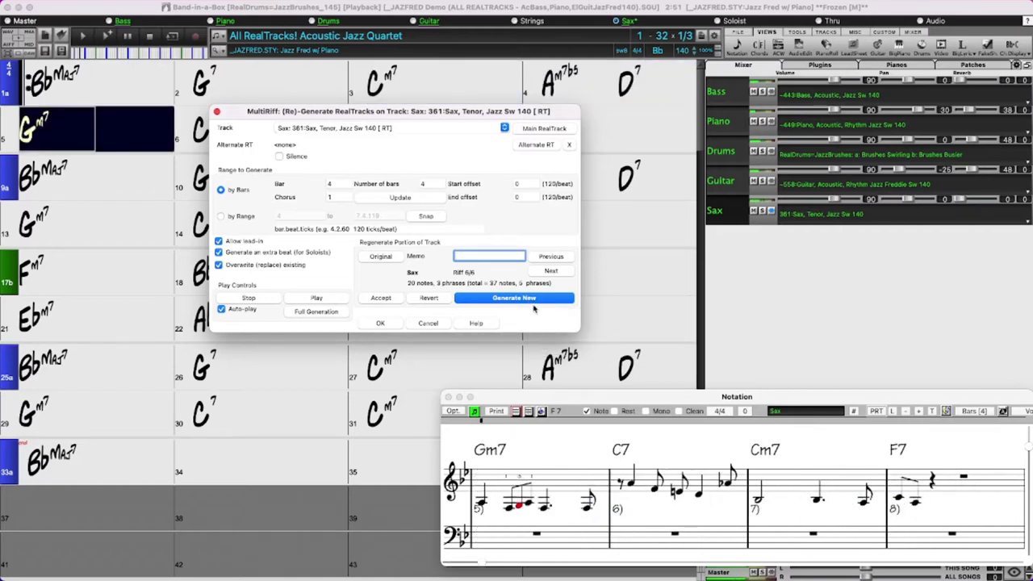
pyautogui.click(535, 300)
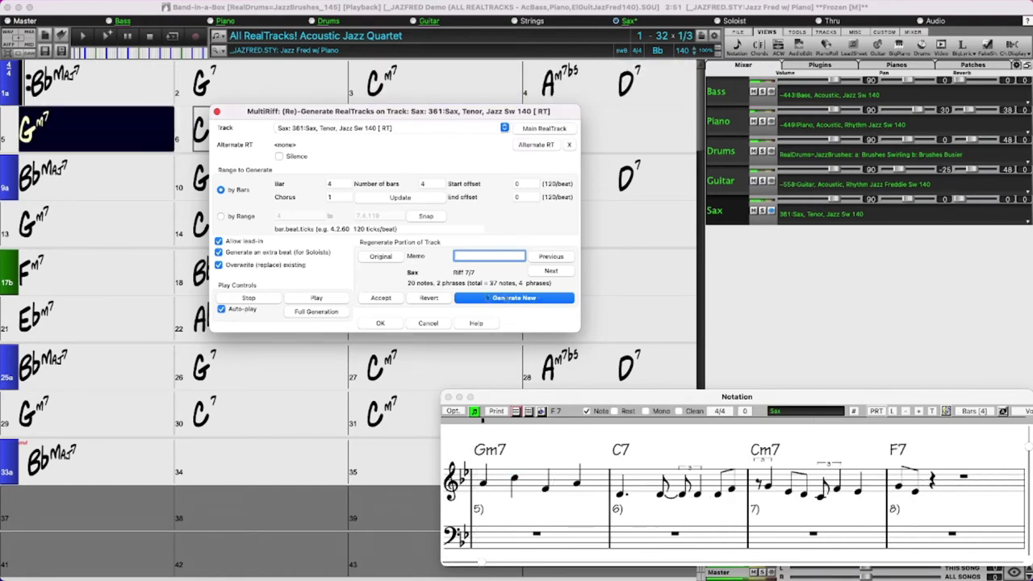
# Step back through the candidates, play the first riff, and accept the one with the memo "this is the one to beat".
pyautogui.click(560, 257)
pyautogui.click(560, 256)
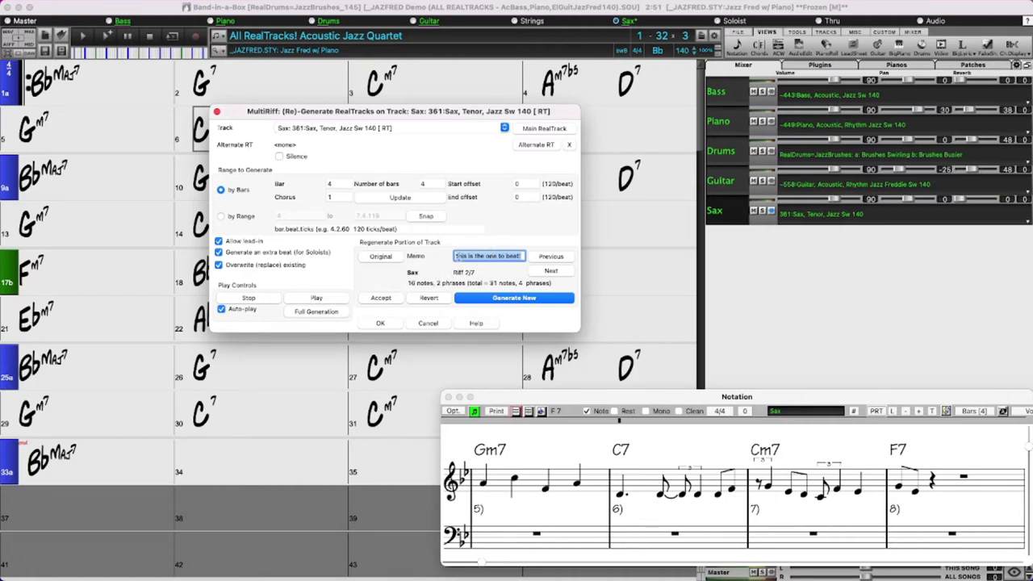
pyautogui.click(556, 259)
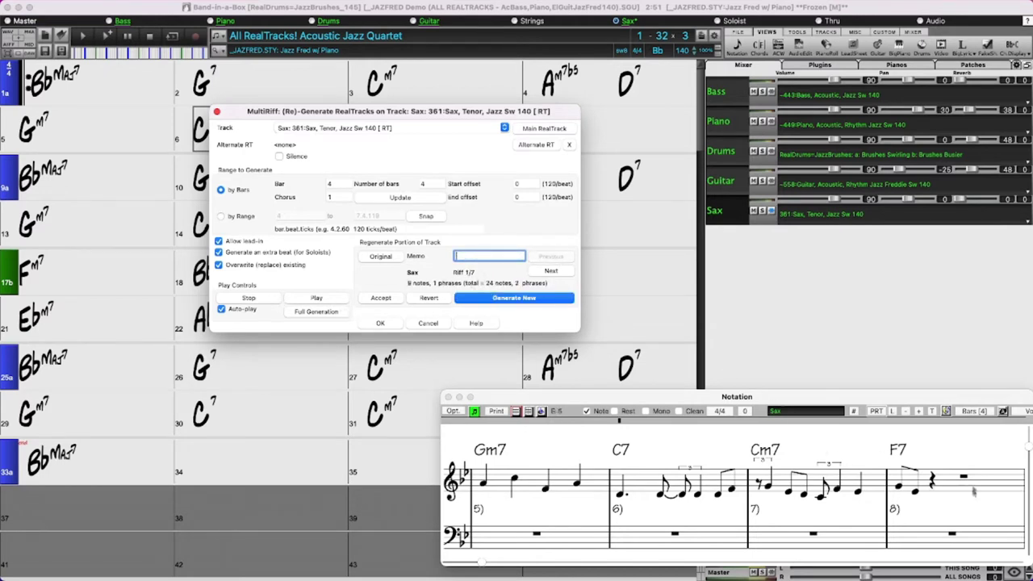
pyautogui.click(316, 299)
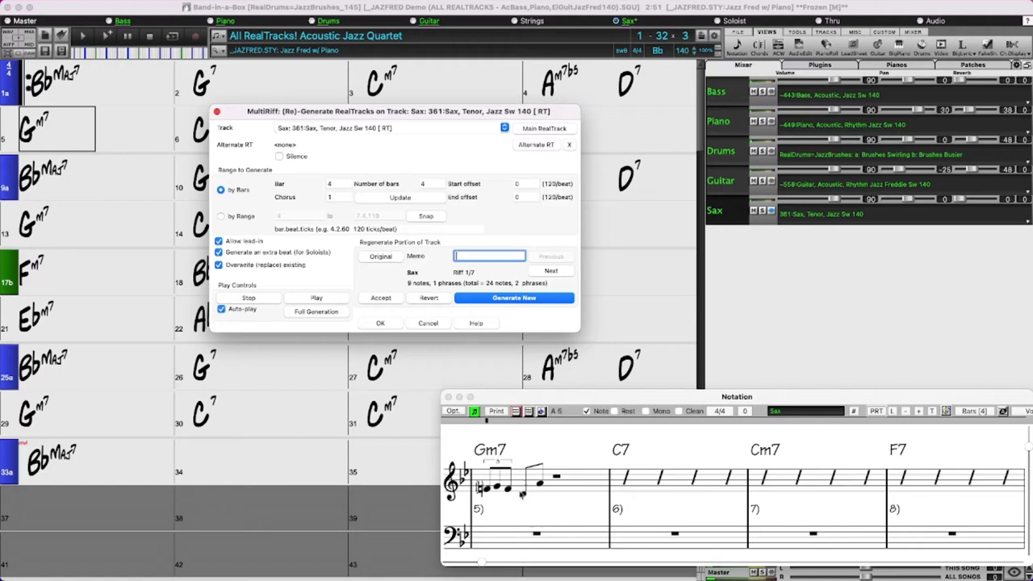
pyautogui.click(558, 272)
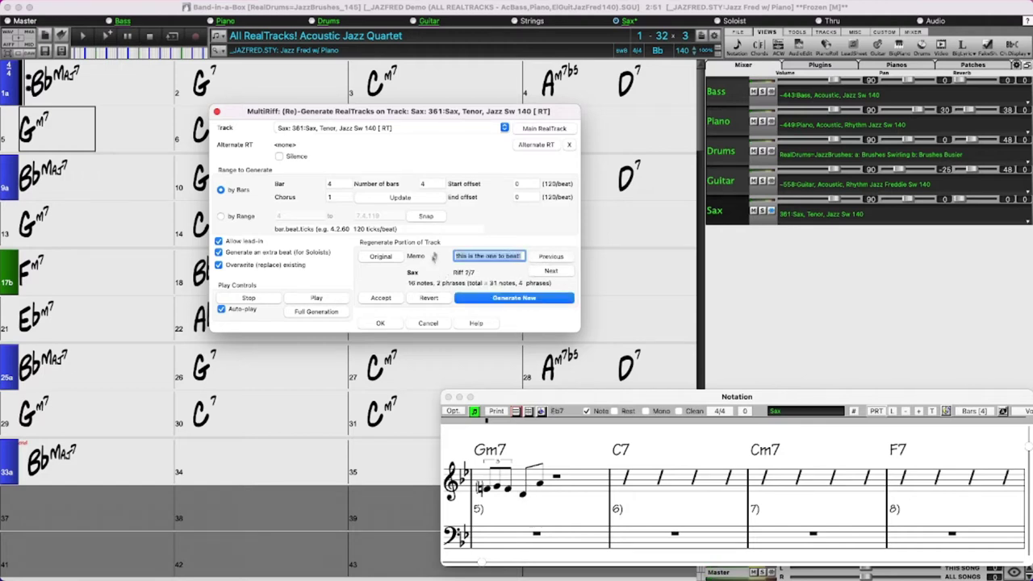
pyautogui.click(380, 298)
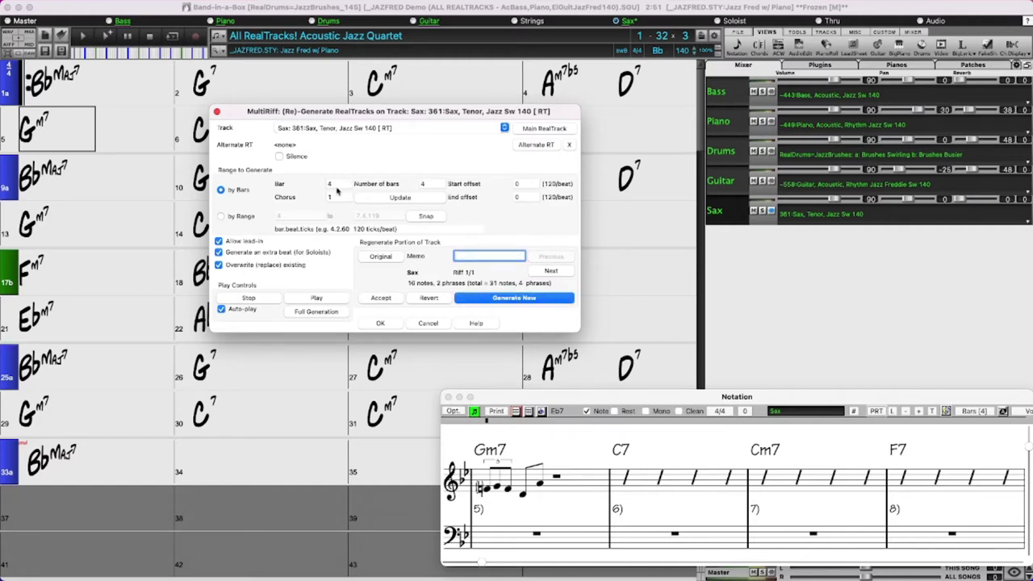
# Set the start bar to 1 and play the accepted sax riffs from there.
pyautogui.click(337, 184)
pyautogui.write('1')
pyautogui.click(317, 298)
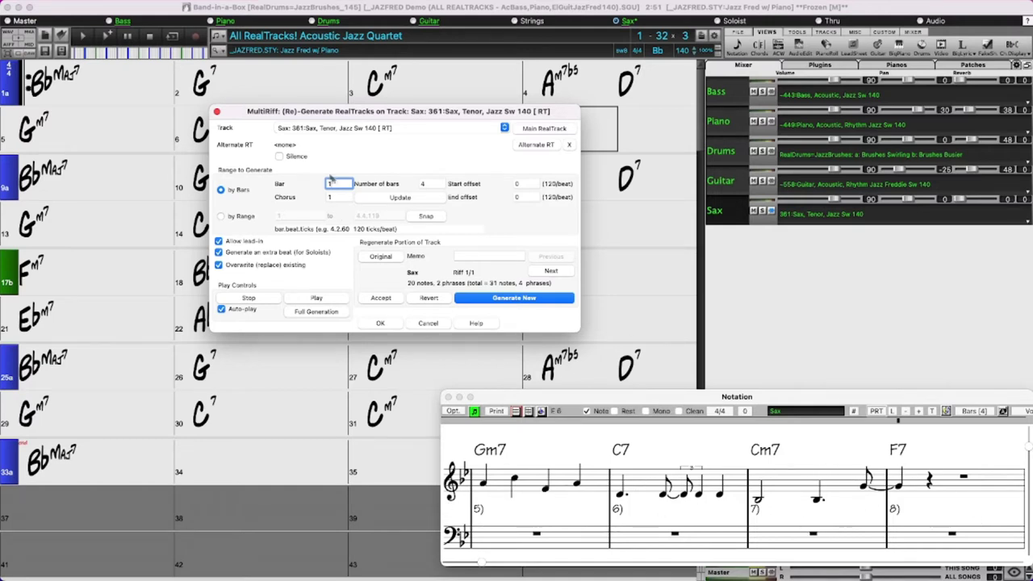
# Generate a new sax riff of 8 bars starting at bar 8.
pyautogui.write('8')
pyautogui.click(439, 184)
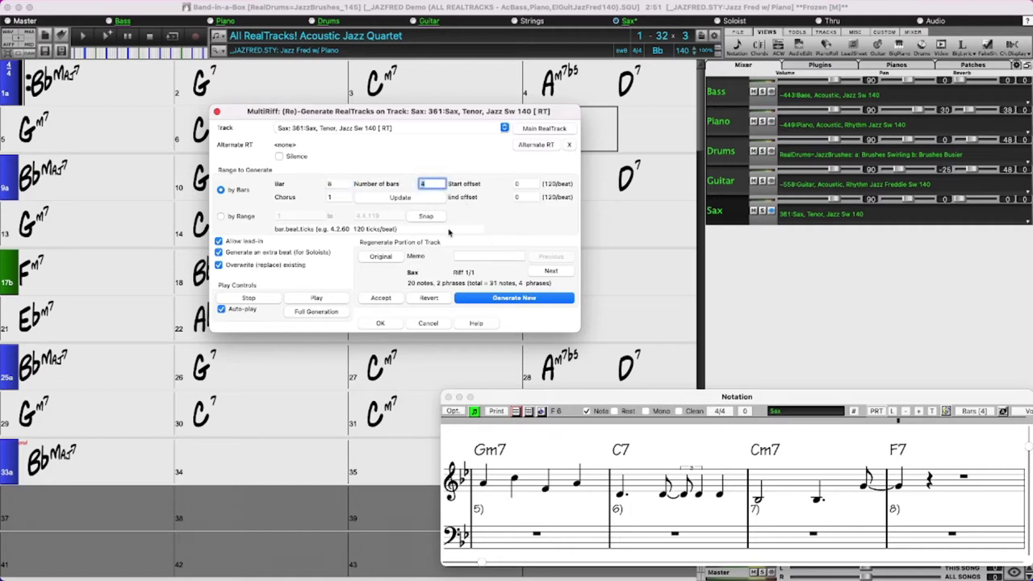
pyautogui.write('8')
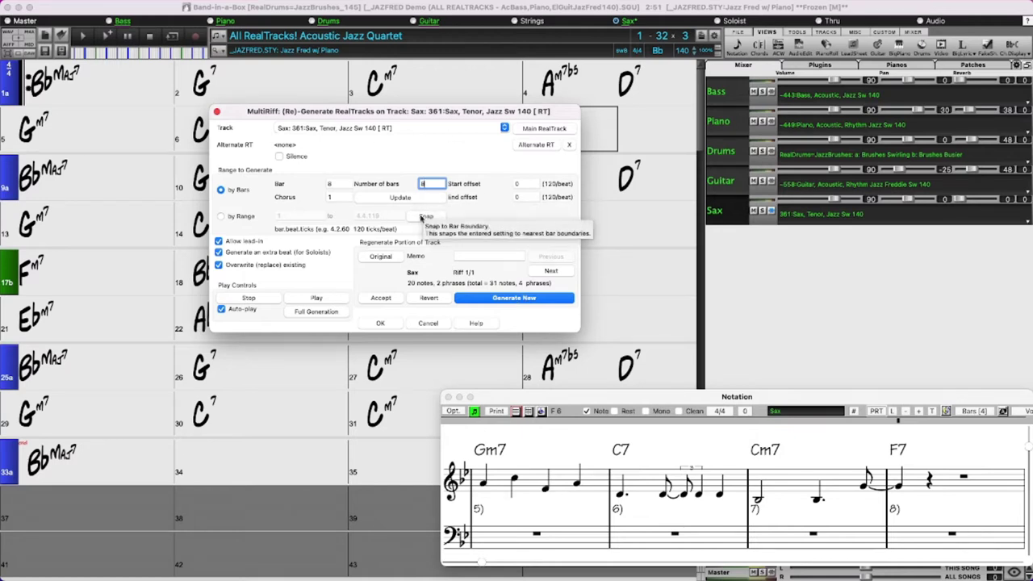
pyautogui.click(526, 298)
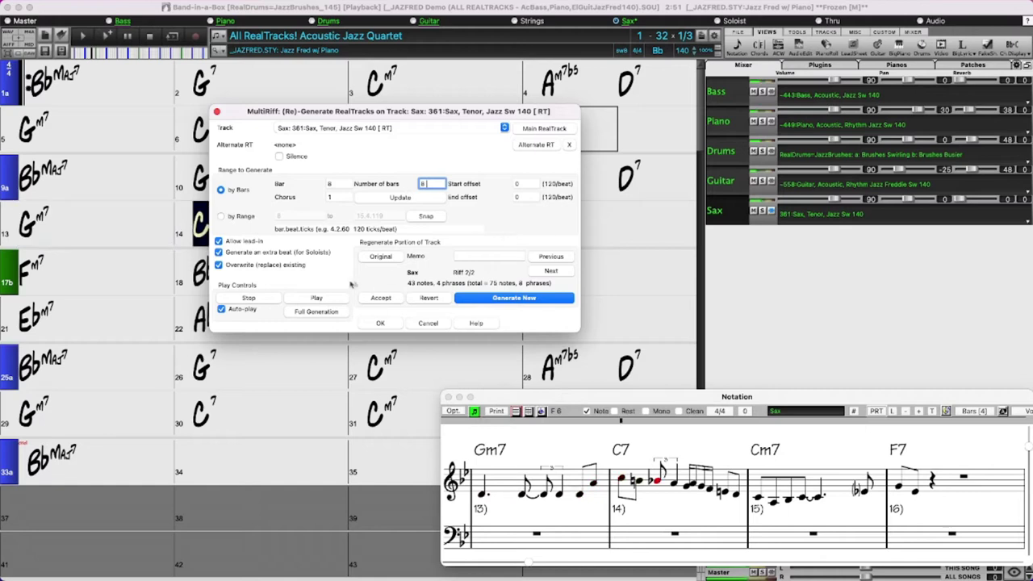
# Stop playback, replay the eight-bar sax riff starting at bar 8, and stop it again.
pyautogui.click(270, 301)
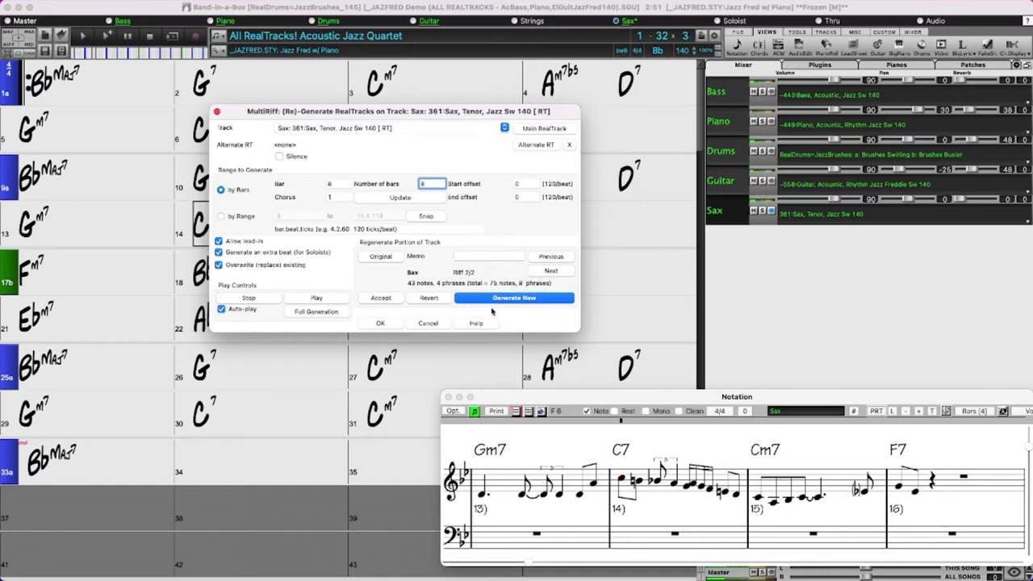
pyautogui.click(316, 300)
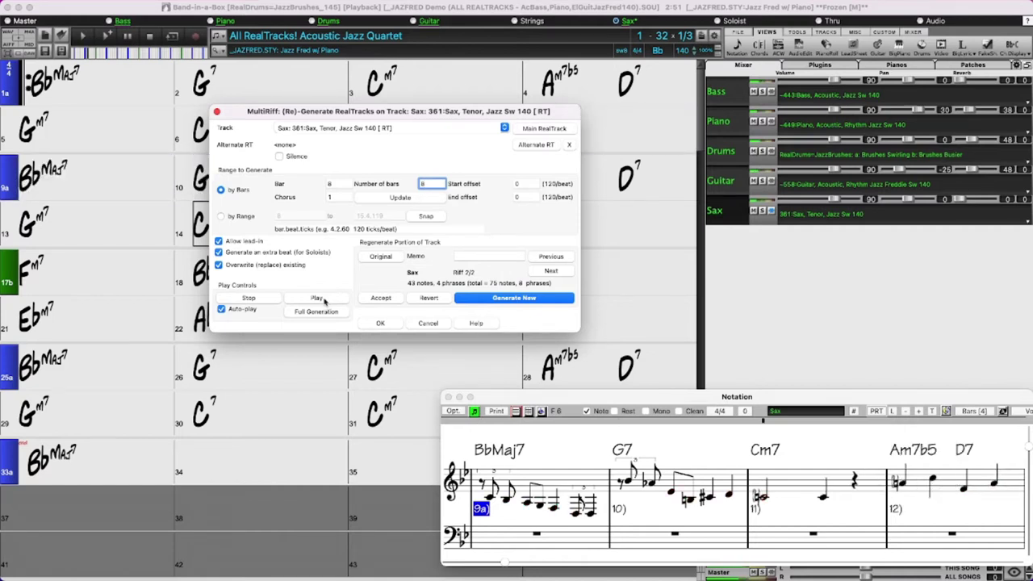
pyautogui.click(265, 299)
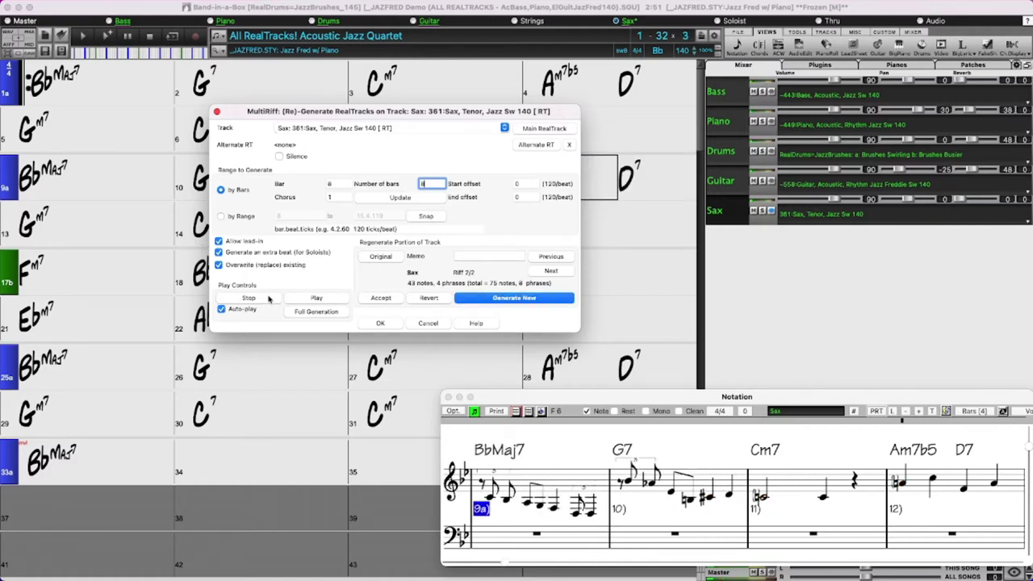
# Set the start bar to 12, accept the current sax riff, and generate a new one for the updated range.
pyautogui.click(338, 184)
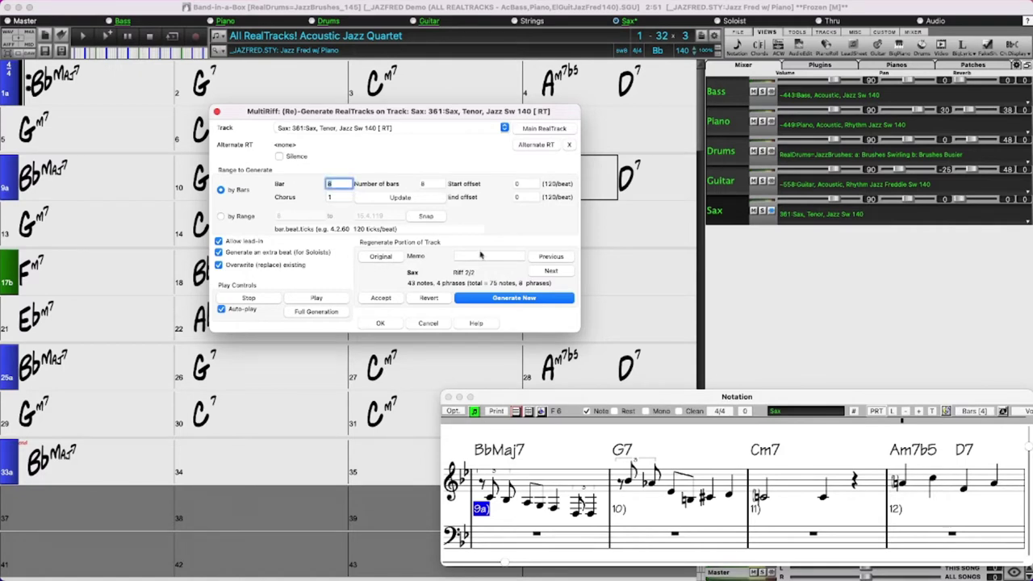
pyautogui.write('12')
pyautogui.click(383, 298)
pyautogui.doubleClick(341, 183)
pyautogui.click(535, 299)
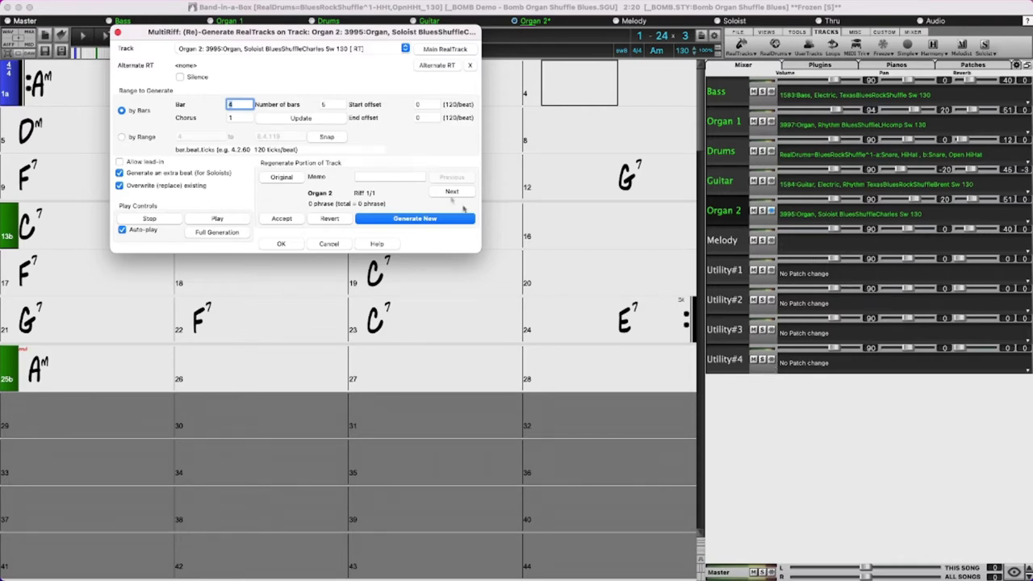
# Target the Utility#1 track and assign it RealTrack 4117 Sax, Alto, Rhythm ShuffleGroove1 Sw 130, found by filtering for "shuffle groove sax".
pyautogui.click(356, 49)
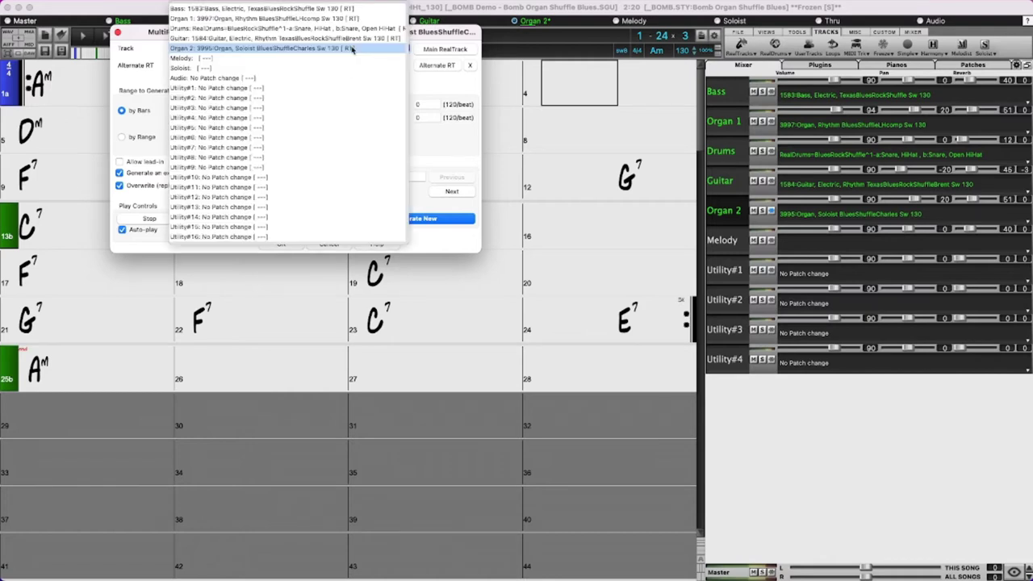
pyautogui.click(277, 88)
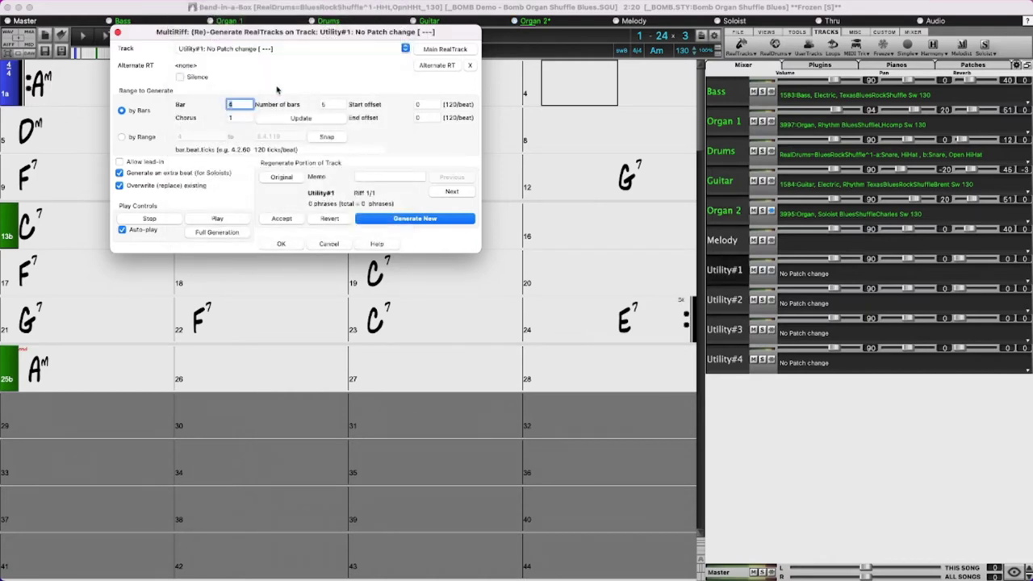
pyautogui.click(442, 49)
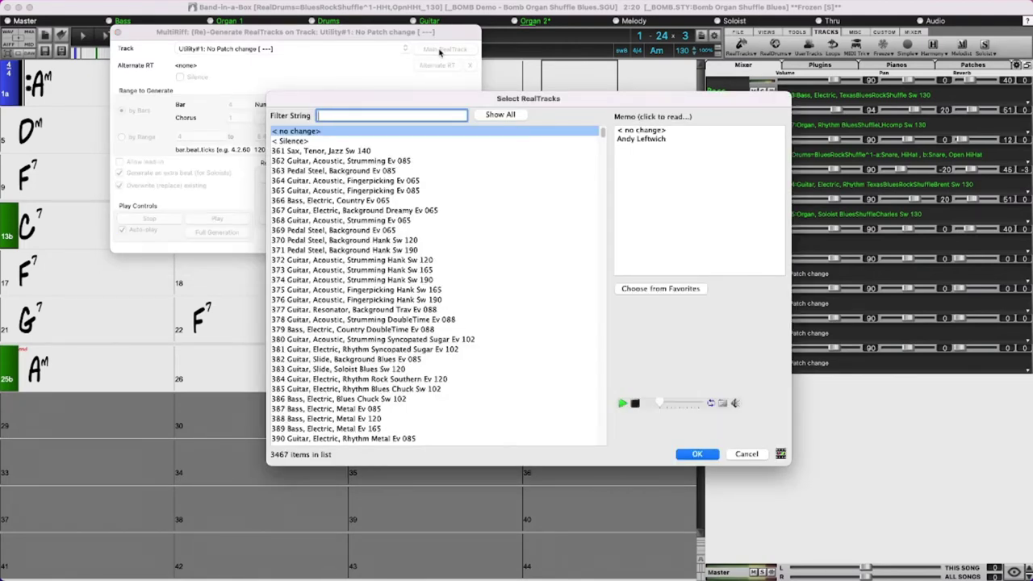
pyautogui.write('shuffle groove sax')
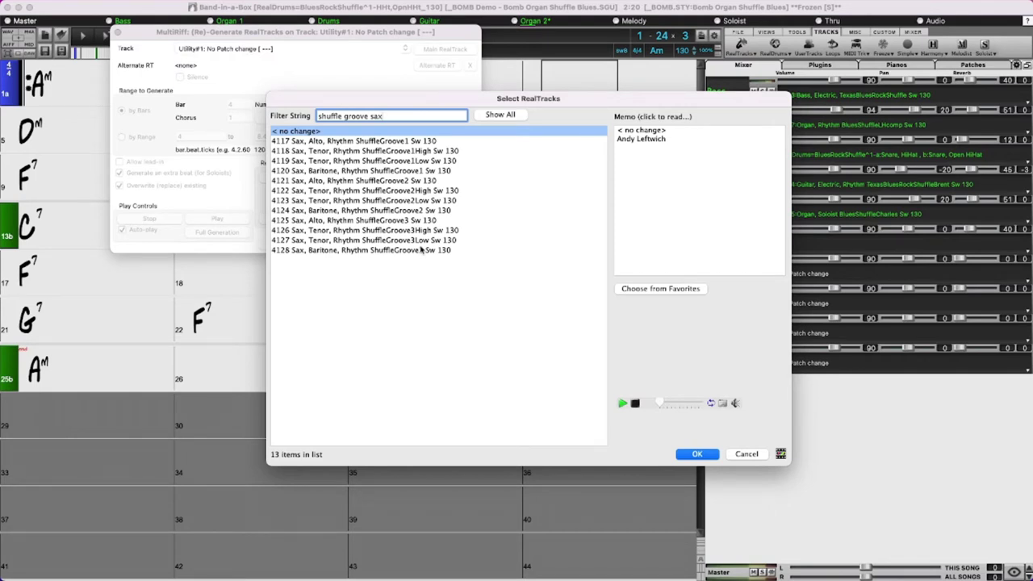
pyautogui.click(367, 142)
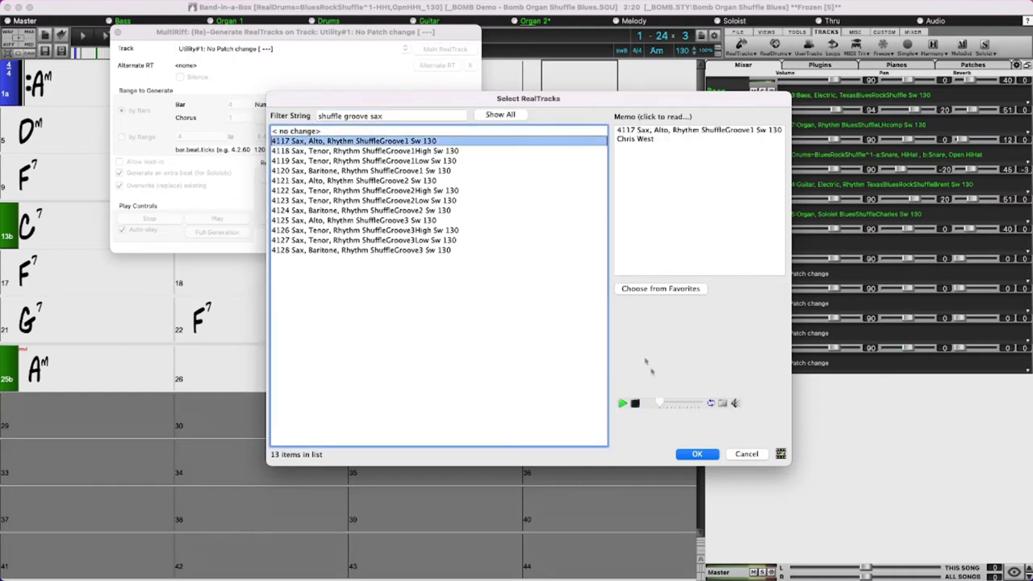
pyautogui.click(697, 454)
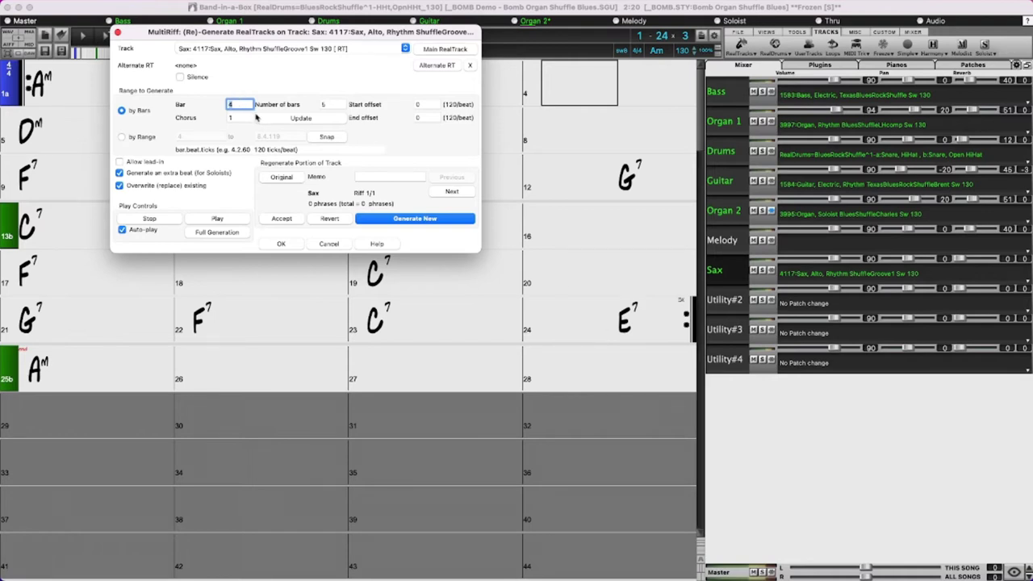
# Generate an alto sax part of 12 bars starting at bar 13.
pyautogui.write('13')
pyautogui.click(331, 106)
pyautogui.write('12')
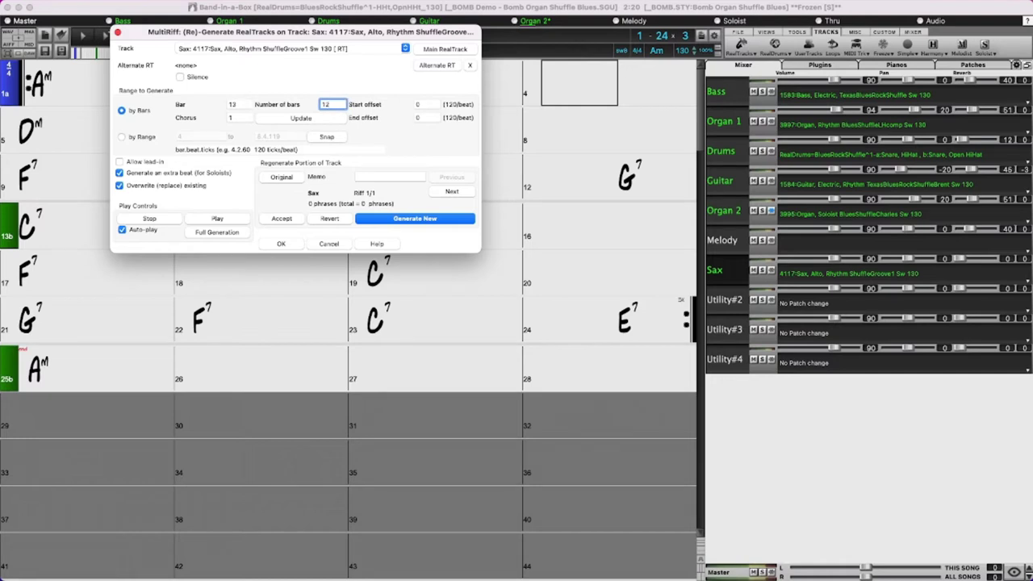
pyautogui.click(396, 218)
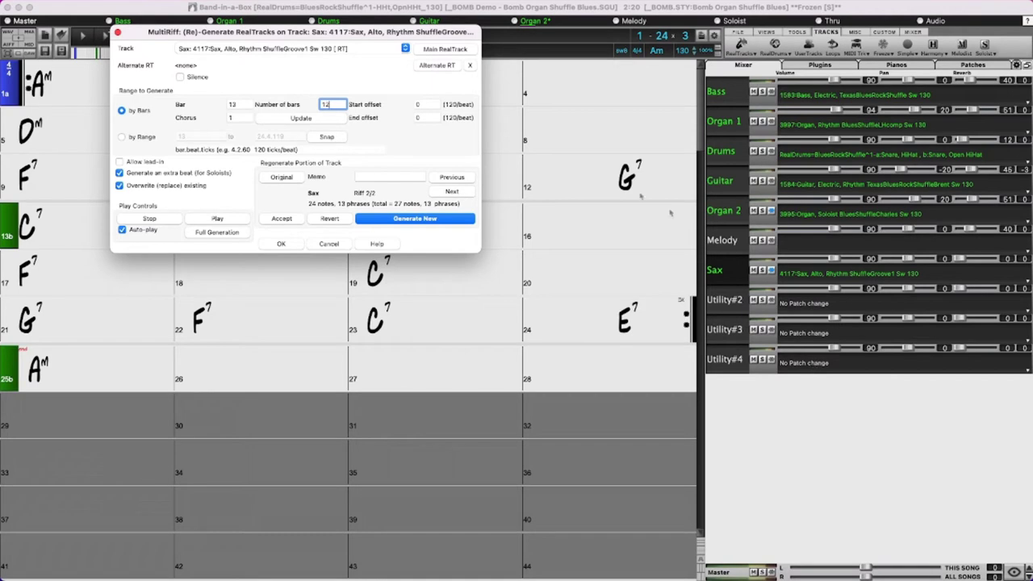
# Assign RealTrack 4118 Sax, Tenor, Rhythm ShuffleGroove1High Sw 130 to the Utility#2 track and generate its 12-bar part from bar 13, stopping the playback.
pyautogui.click(404, 49)
pyautogui.click(405, 49)
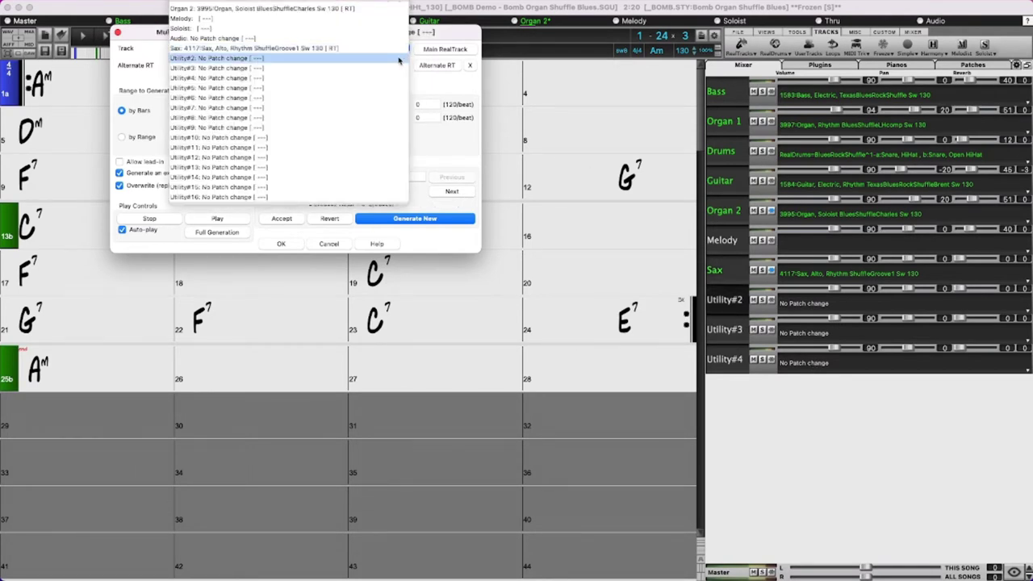
pyautogui.click(401, 59)
pyautogui.click(457, 49)
pyautogui.write('shuf groove')
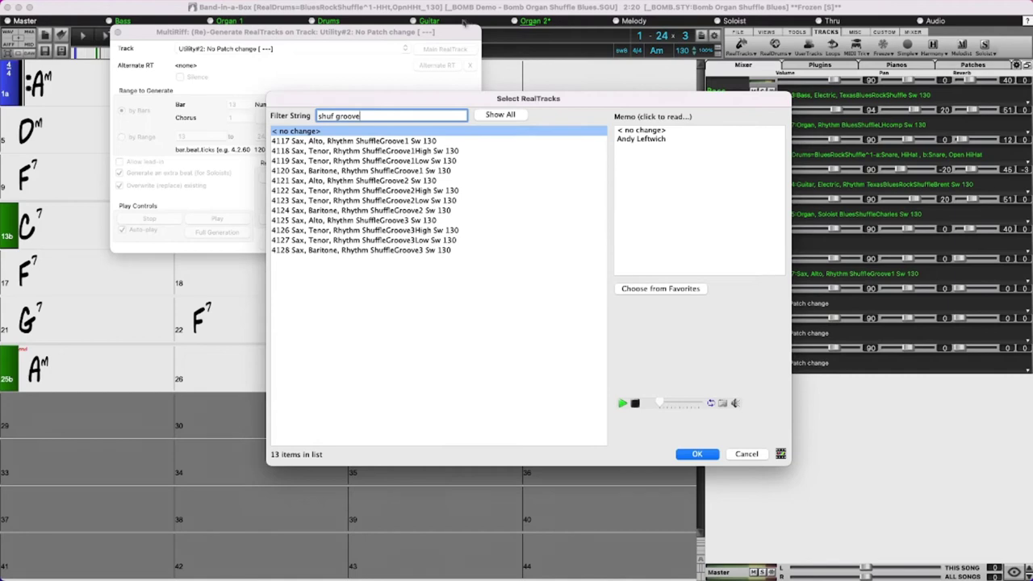
pyautogui.click(427, 153)
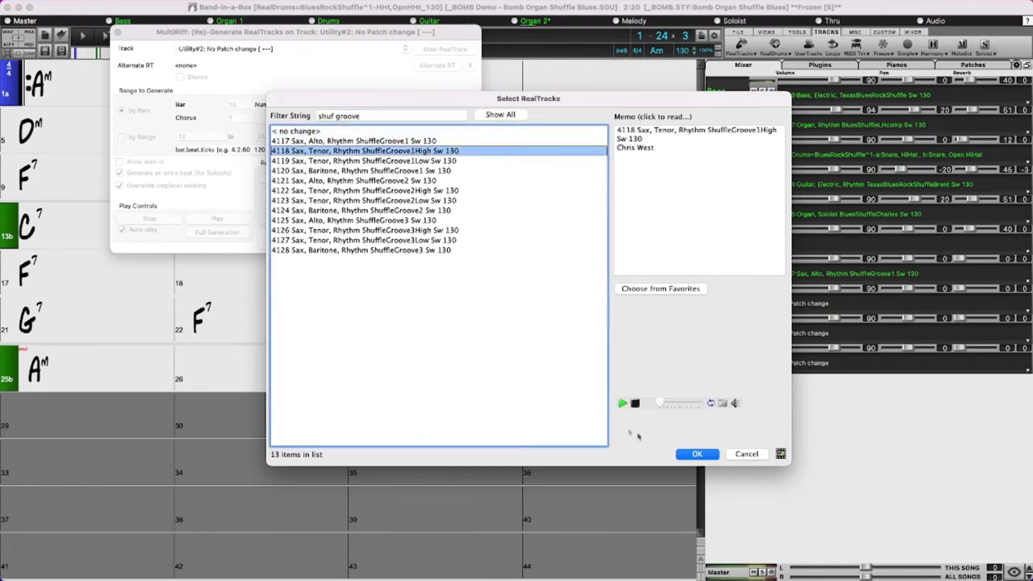
pyautogui.click(698, 453)
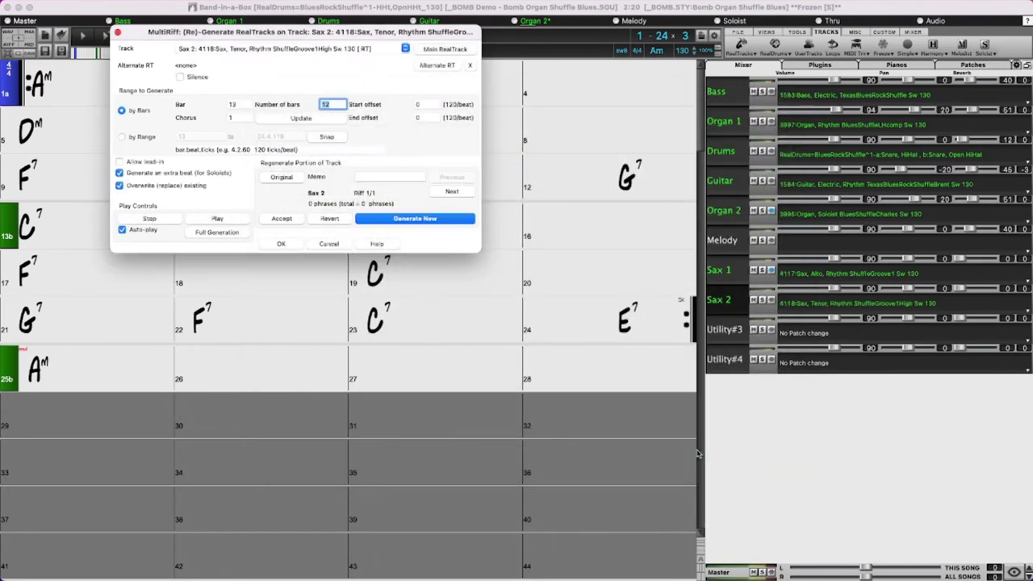
pyautogui.click(409, 221)
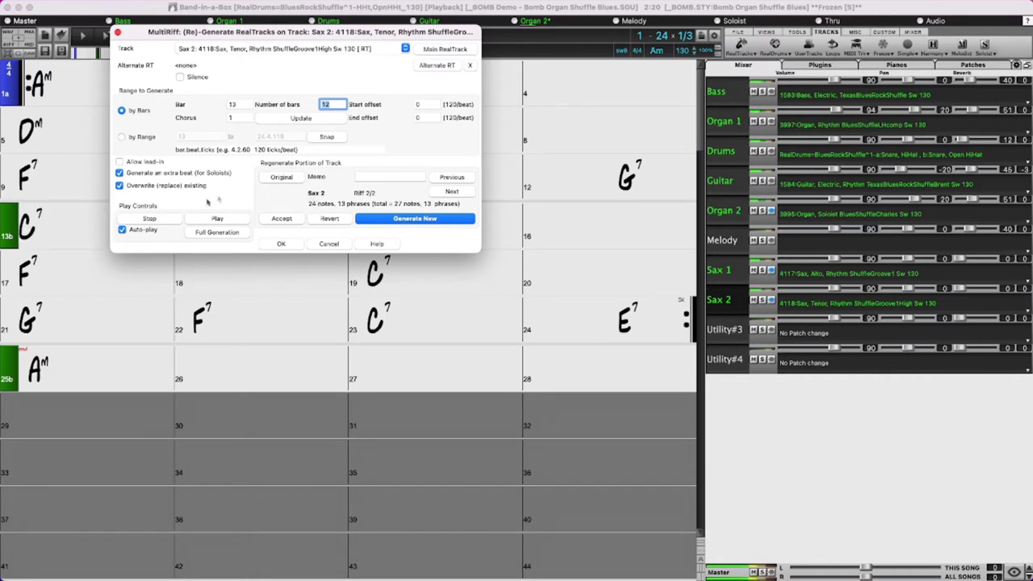
pyautogui.click(150, 221)
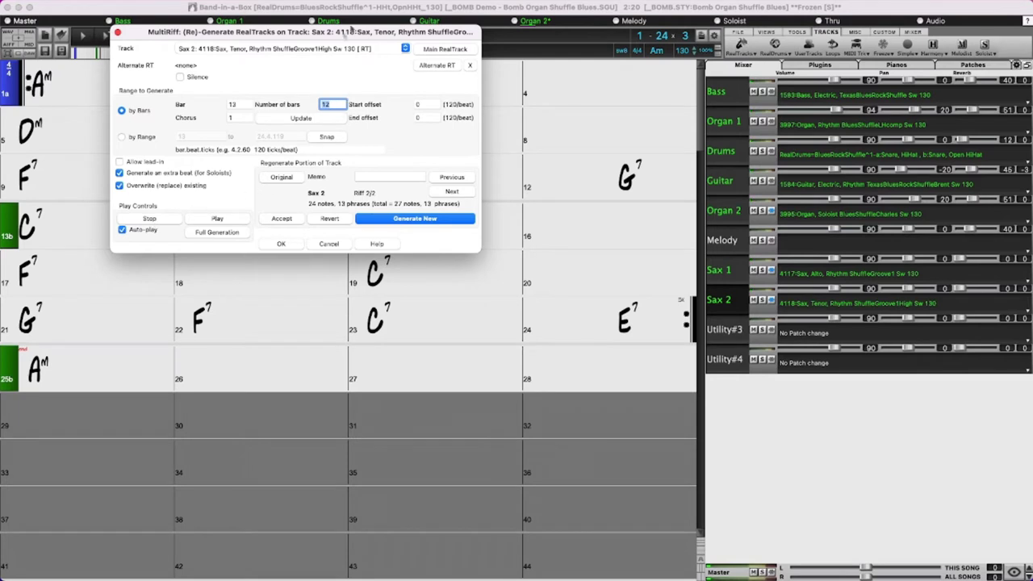
# Assign RealTrack 4119 Sax, Tenor, Rhythm ShuffleGroove1Low Sw 130 to the Utility#3 track and generate its 12-bar part from bar 13, stopping the playback.
pyautogui.click(405, 48)
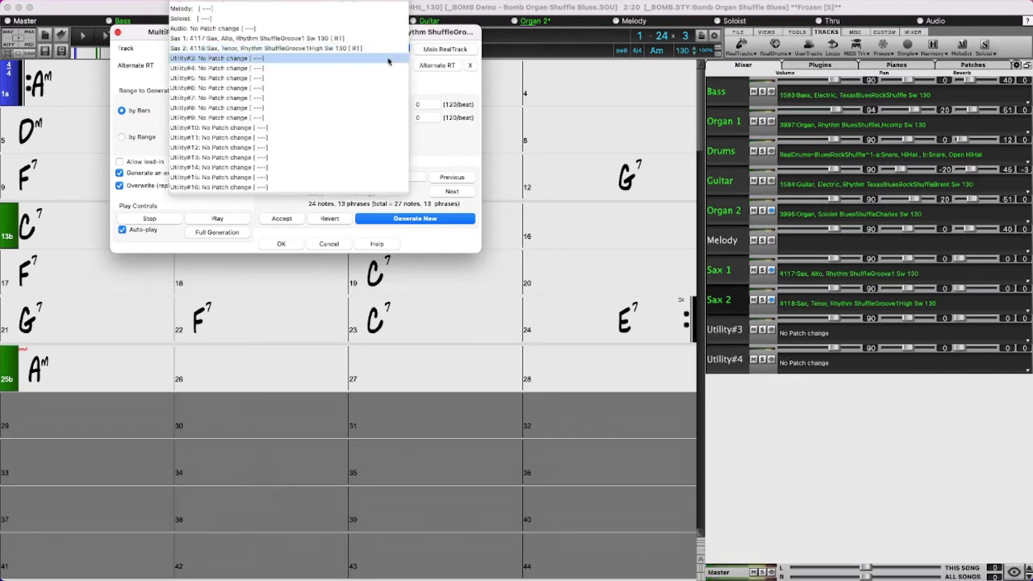
pyautogui.click(391, 59)
pyautogui.click(454, 51)
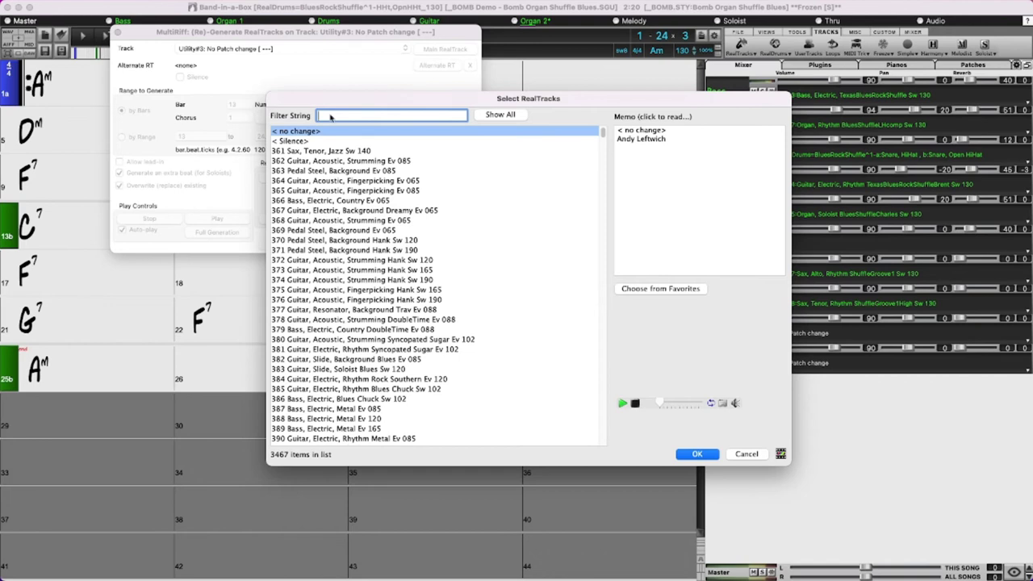
pyautogui.write('shuffle ')
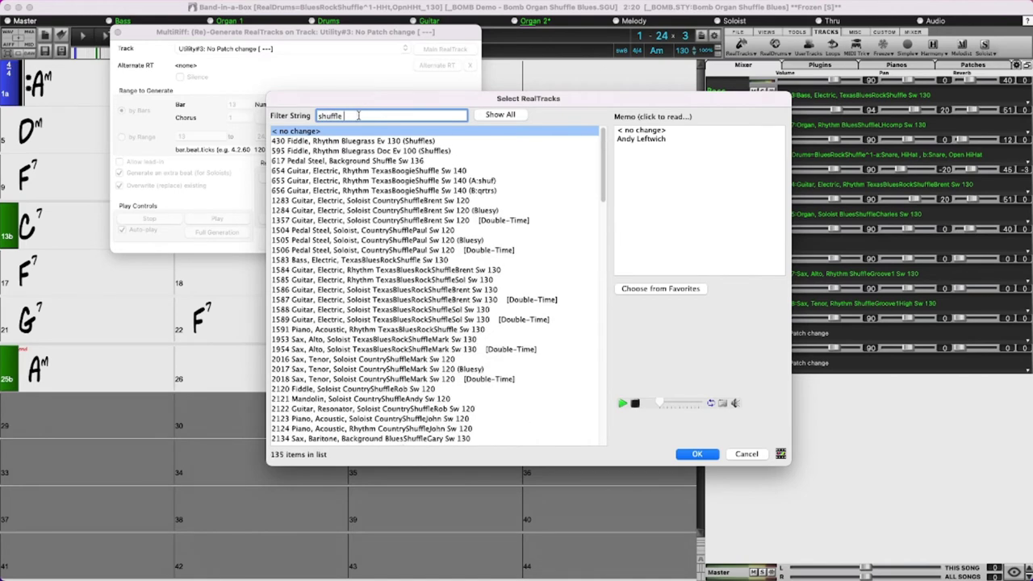
pyautogui.write('groove')
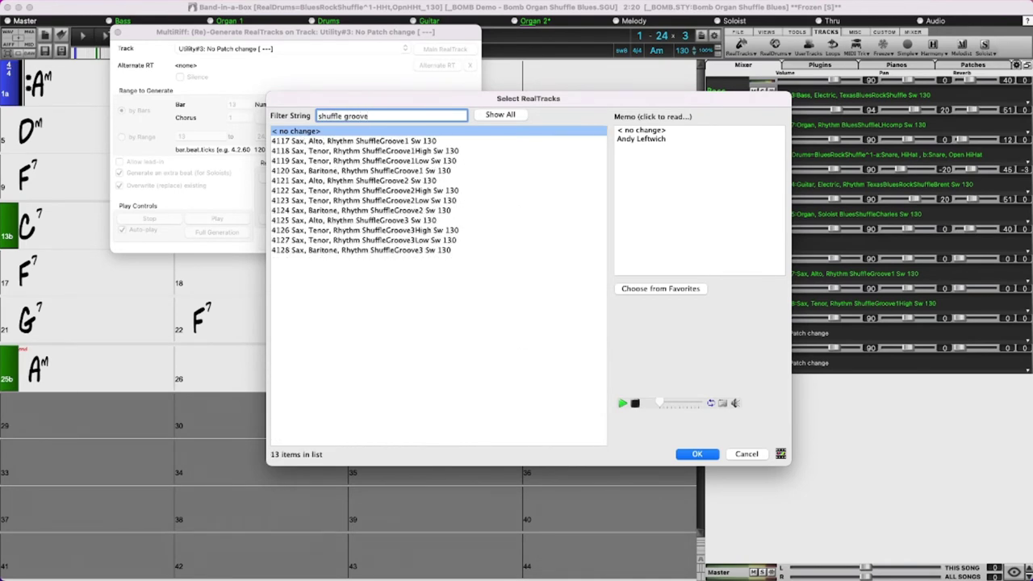
pyautogui.click(364, 161)
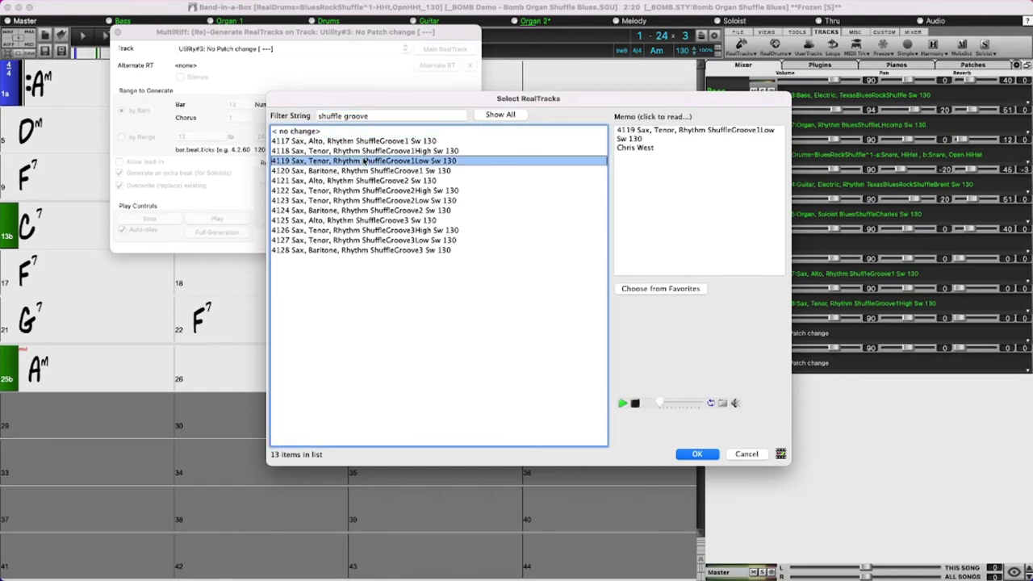
pyautogui.click(682, 456)
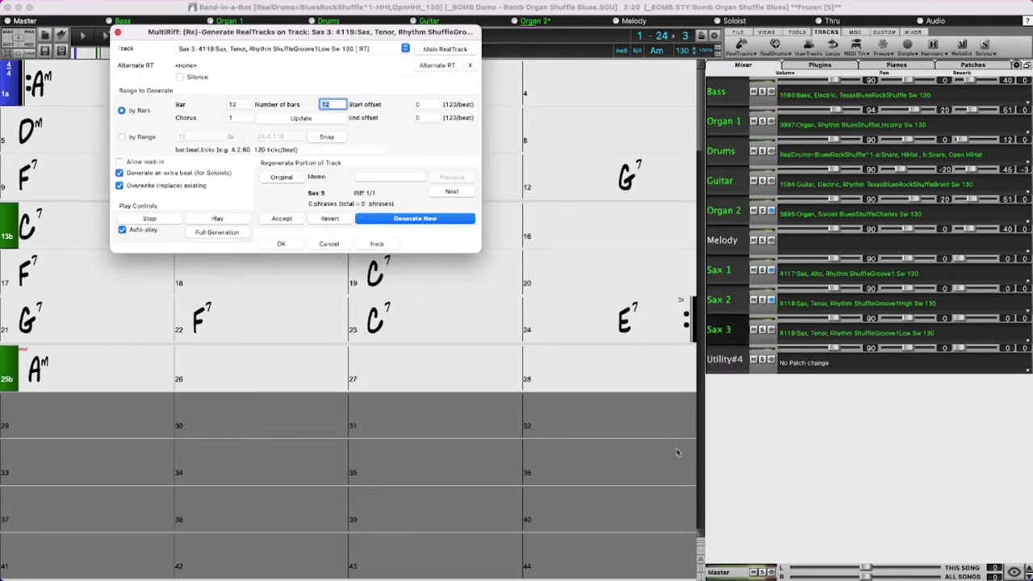
pyautogui.click(414, 225)
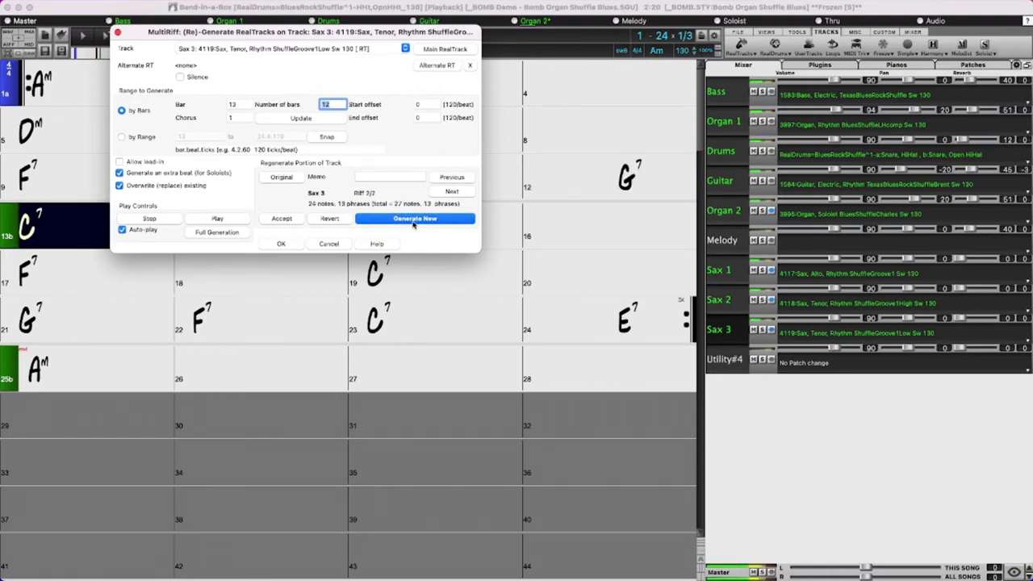
pyautogui.click(168, 221)
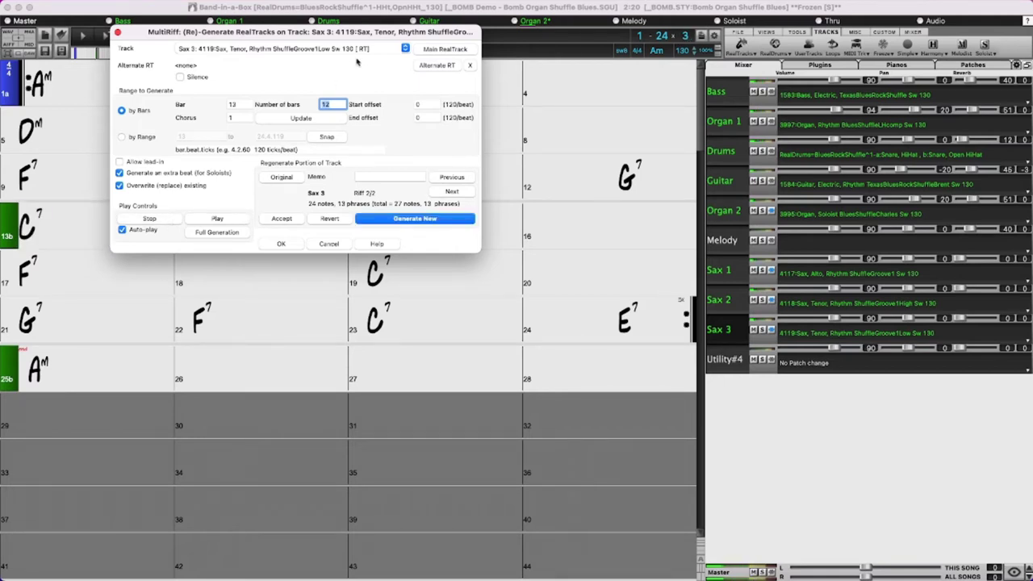
# Assign RealTrack 4120 Sax, Baritone, Rhythm ShuffleGroove1 Sw 130 to the Utility#4 track, generate its 12-bar part from bar 13, and audition the section.
pyautogui.click(389, 50)
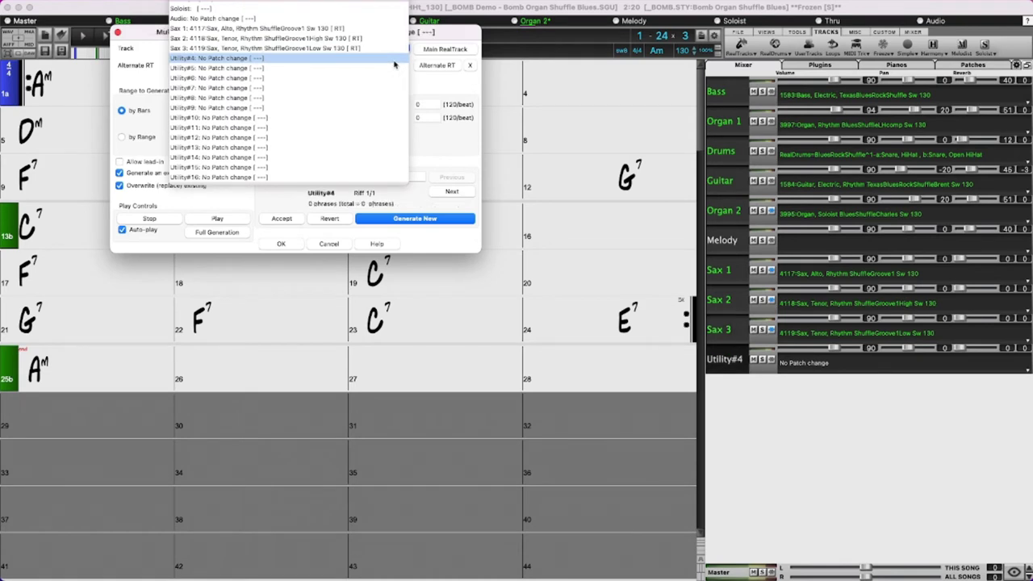
pyautogui.click(394, 60)
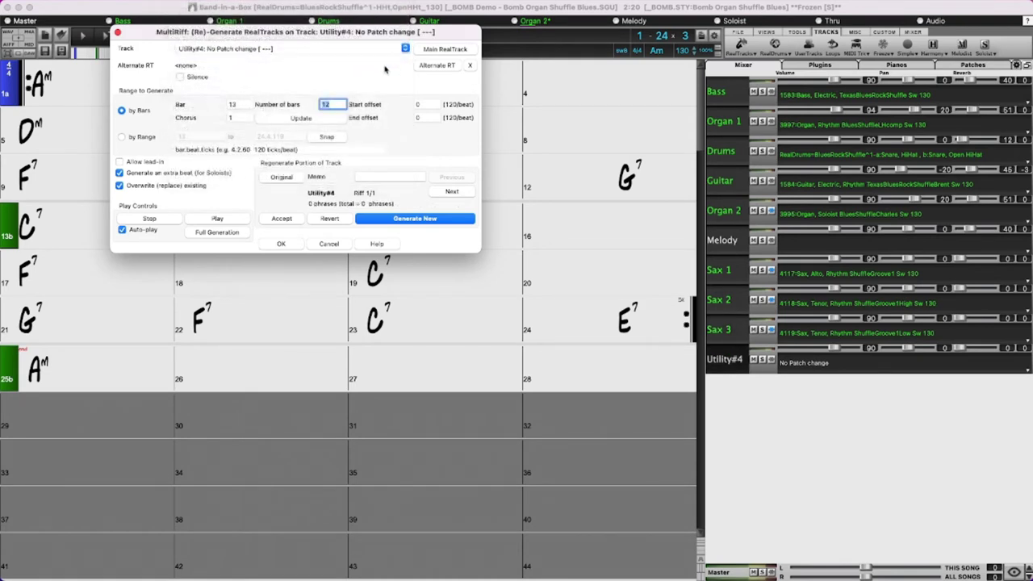
pyautogui.click(445, 48)
pyautogui.write('shuffle groove')
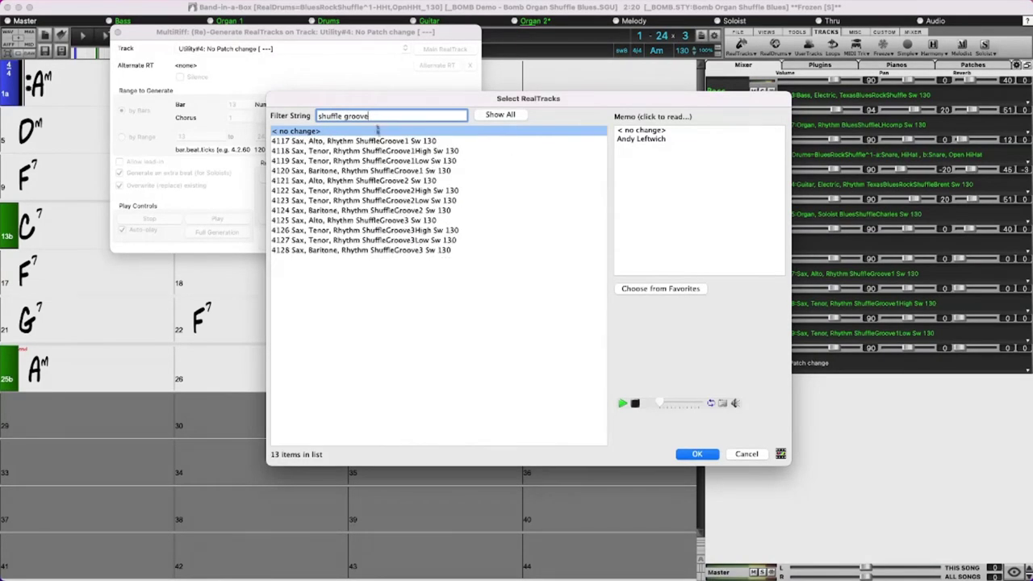
pyautogui.click(382, 170)
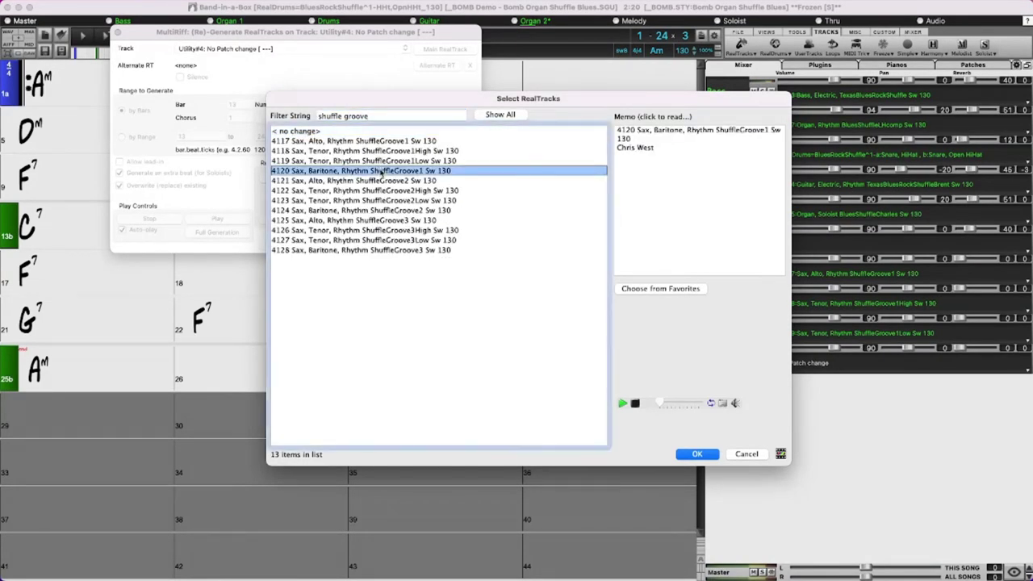
pyautogui.click(696, 453)
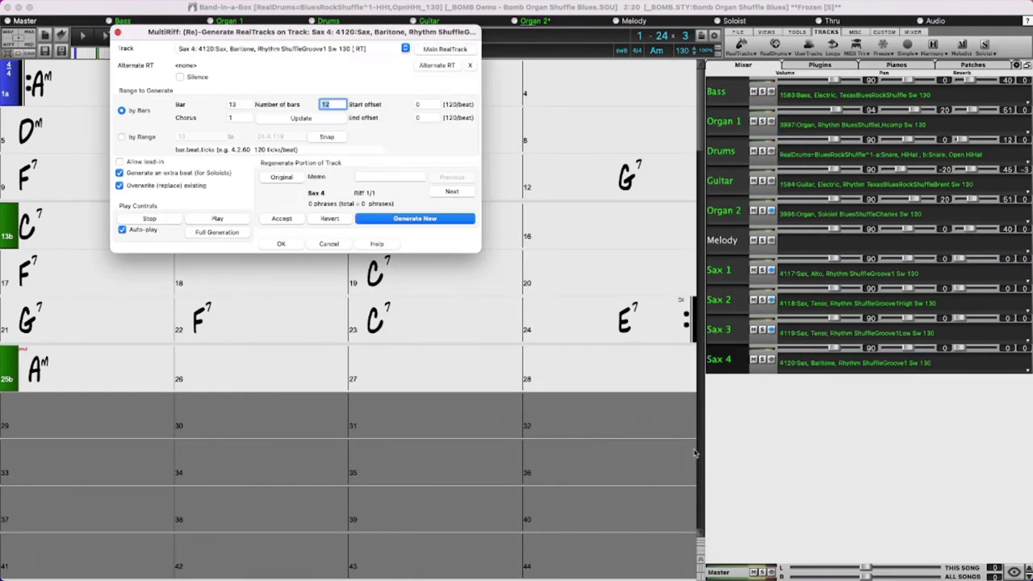
pyautogui.click(413, 218)
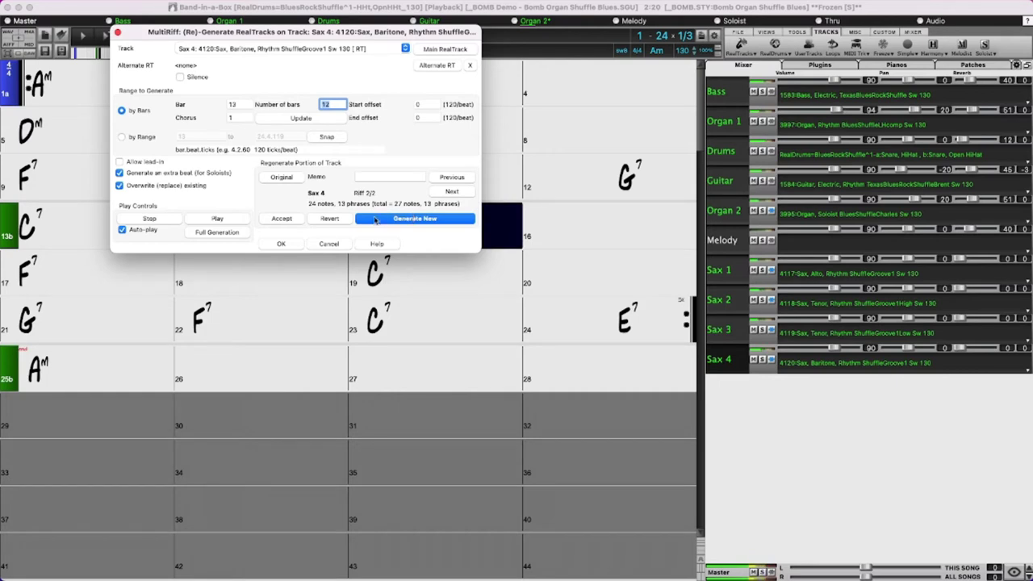
pyautogui.click(158, 223)
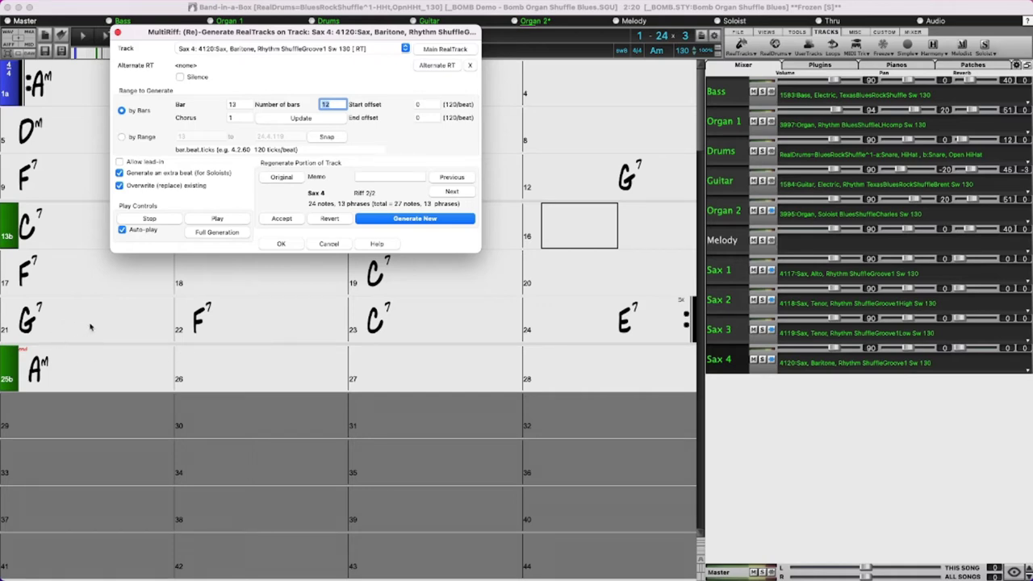
# Give the Sax 1 track the alternate RealTrack 4113 Sax, Alto, Rhythm Held 130, found by filtering for "held sax".
pyautogui.click(405, 49)
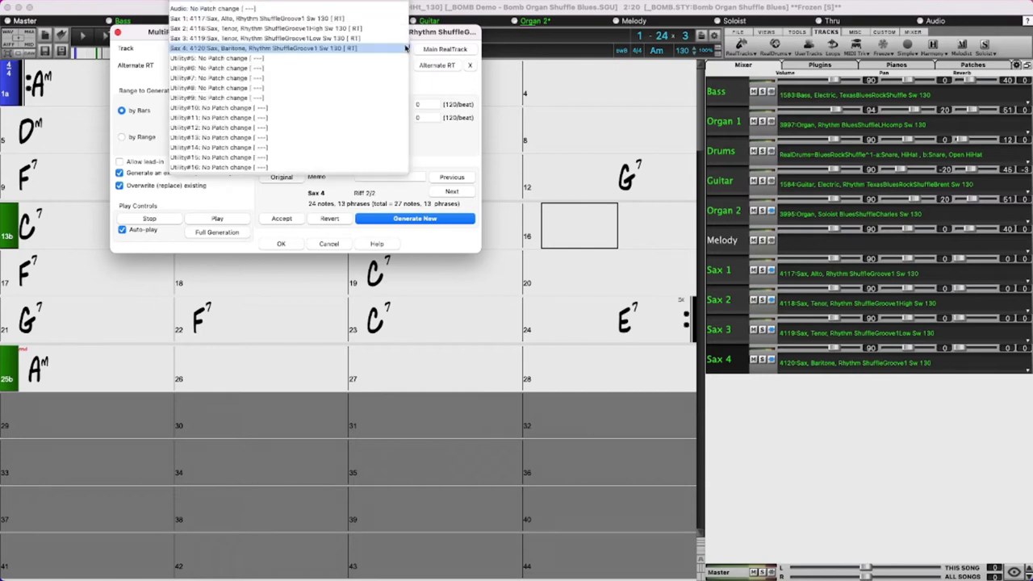
pyautogui.click(382, 23)
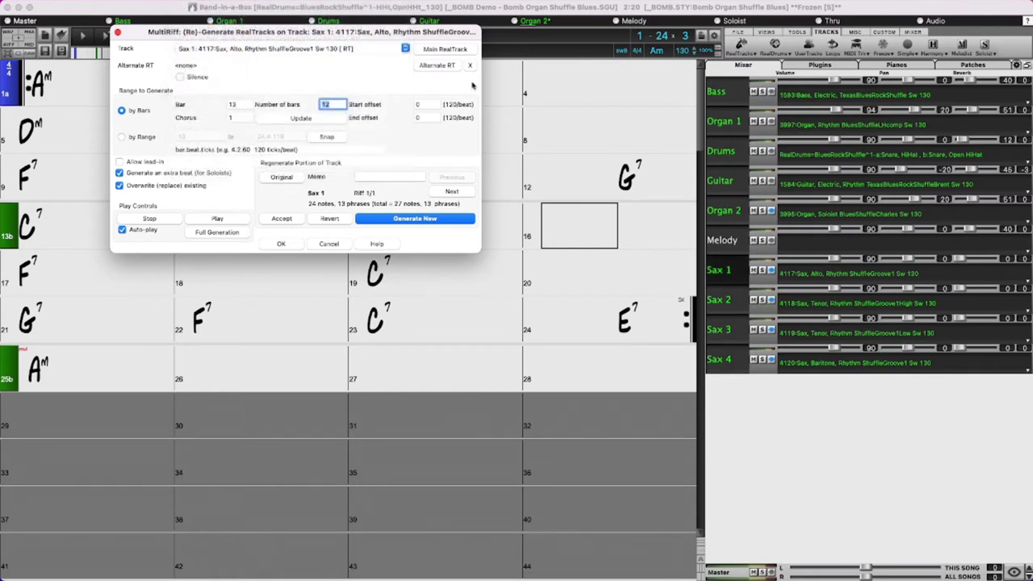
pyautogui.click(439, 68)
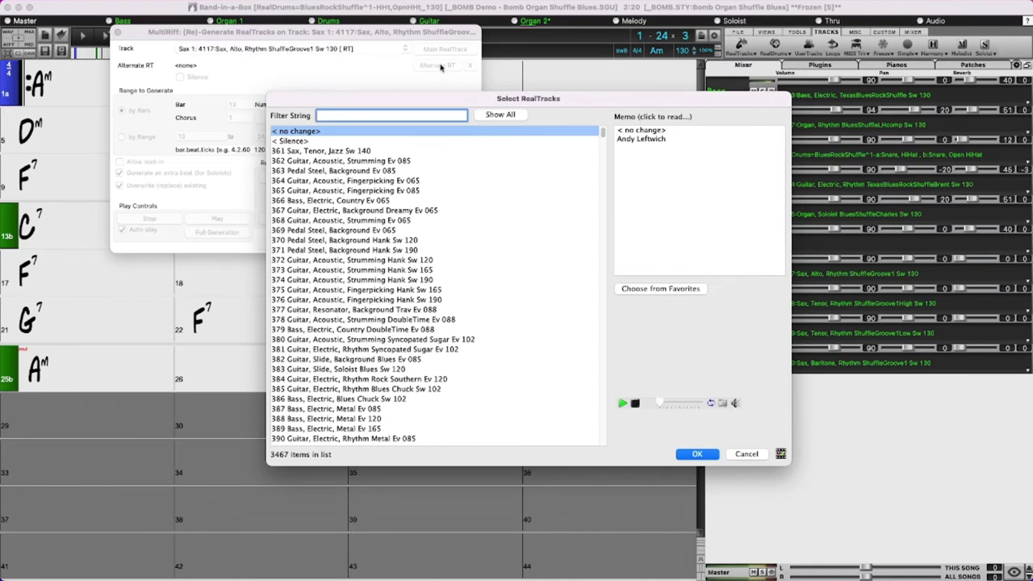
pyautogui.write('held sax')
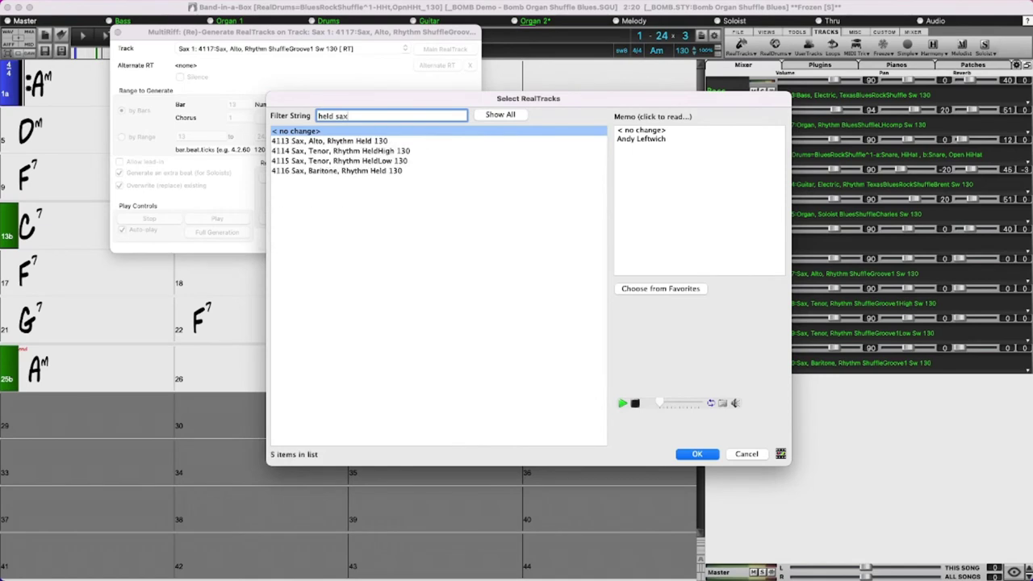
pyautogui.click(336, 141)
pyautogui.click(695, 456)
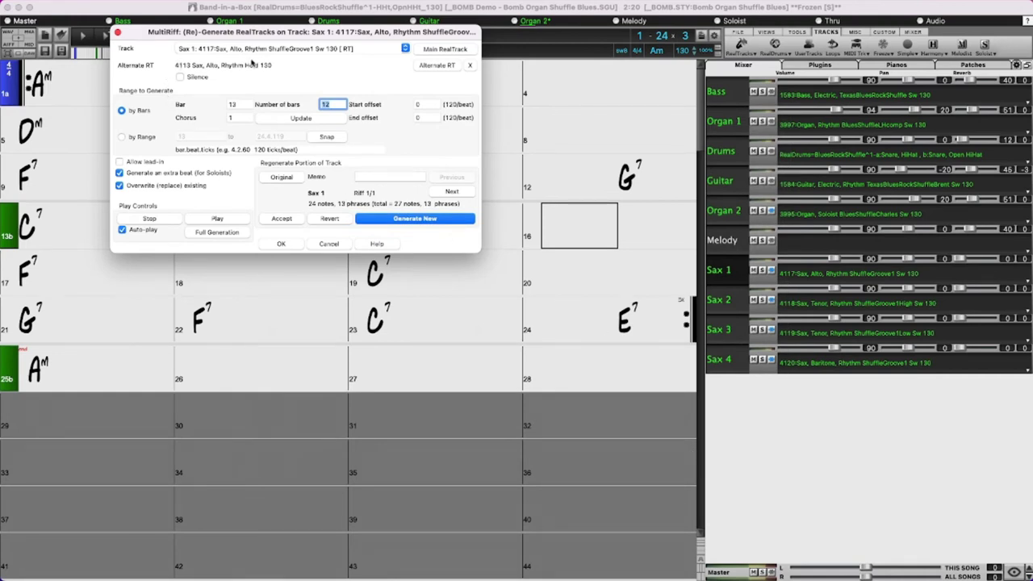
# Generate a held alto sax part on Sax 1 for 2 bars starting at bar 21, and stop the playback.
pyautogui.click(239, 104)
pyautogui.write('21')
pyautogui.press('Tab')
pyautogui.press('Tab')
pyautogui.write('2')
pyautogui.click(415, 219)
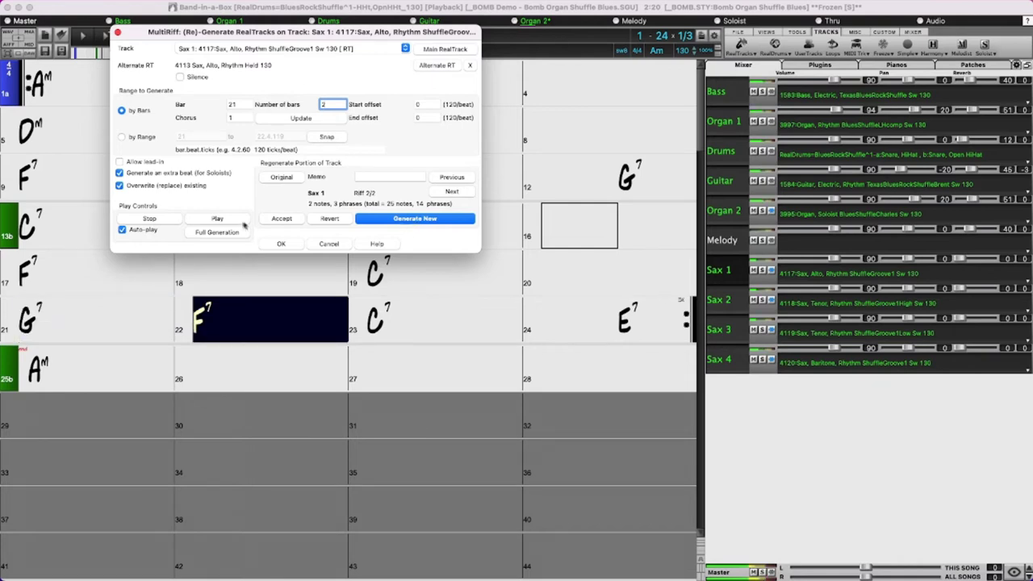
pyautogui.click(150, 219)
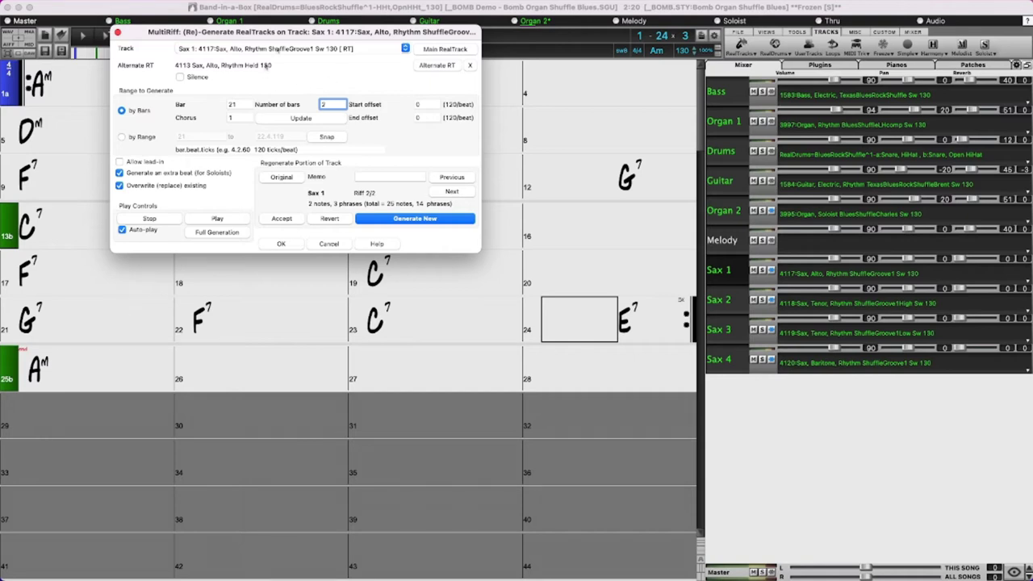
# Give the Sax 2 track the alternate RealTrack 4114 Sax, Tenor, Rhythm HeldHigh 130 and generate it for the 2 bars from bar 21.
pyautogui.click(310, 50)
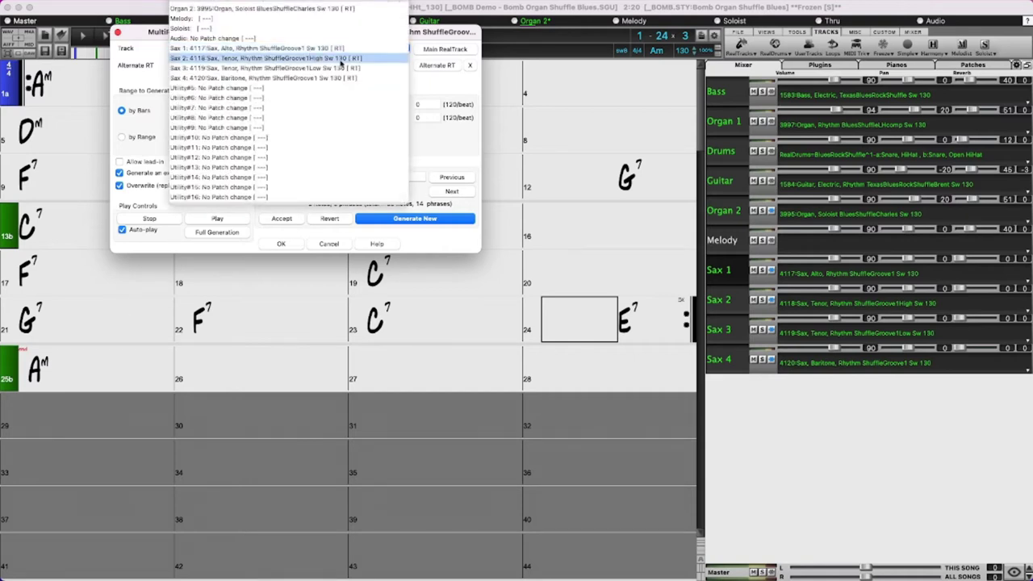
pyautogui.click(347, 58)
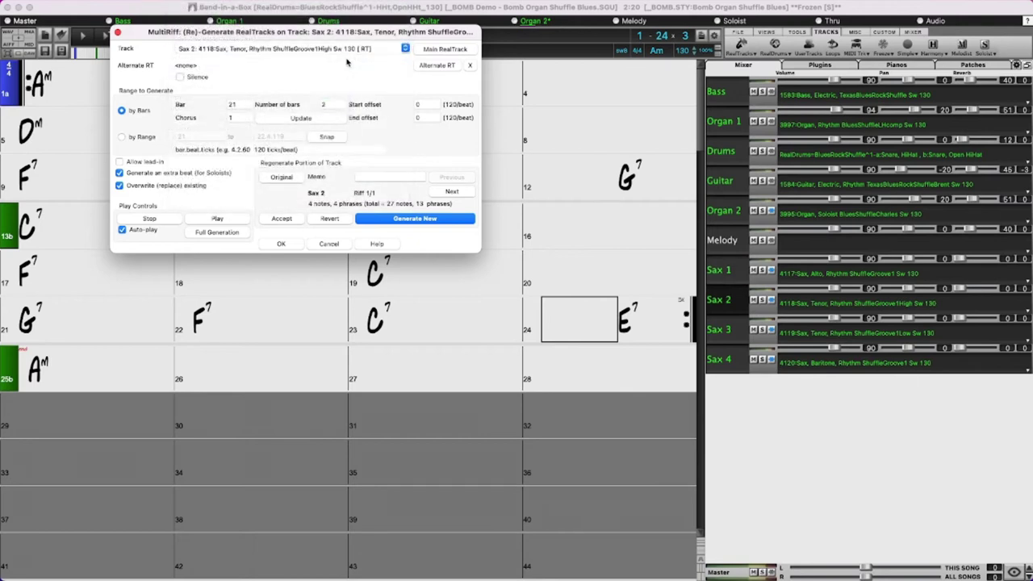
pyautogui.click(432, 68)
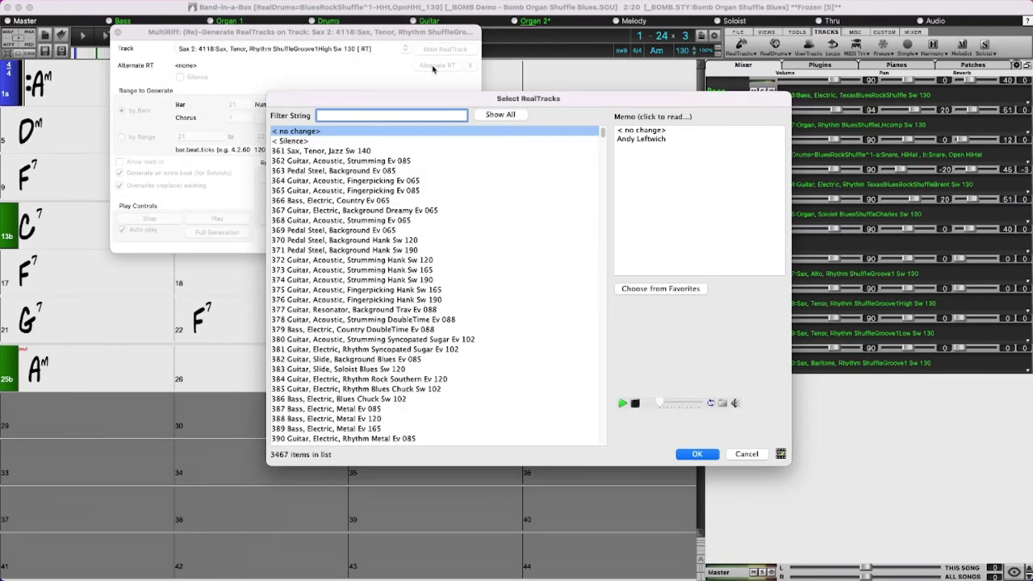
pyautogui.write('sax held')
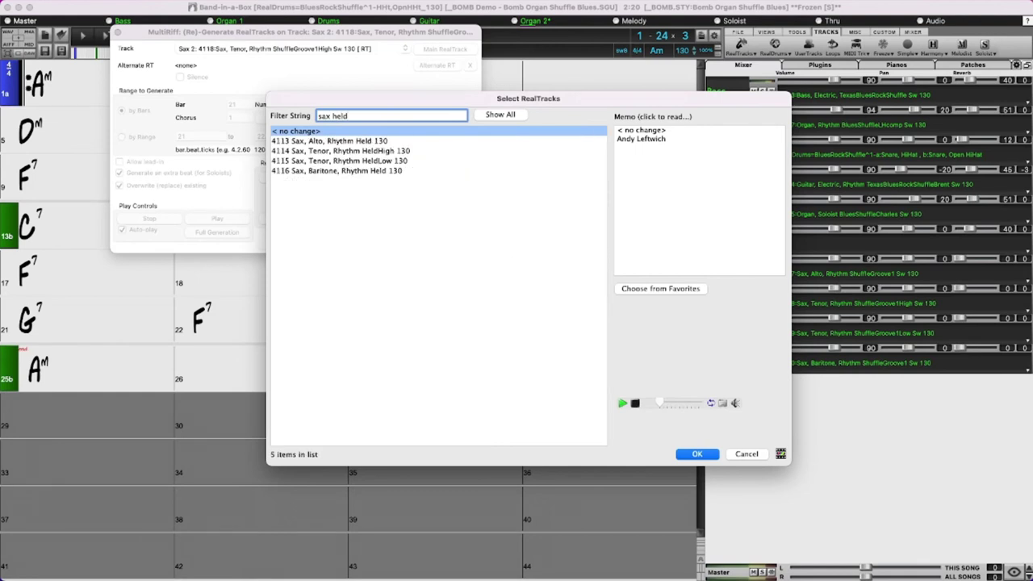
pyautogui.click(394, 151)
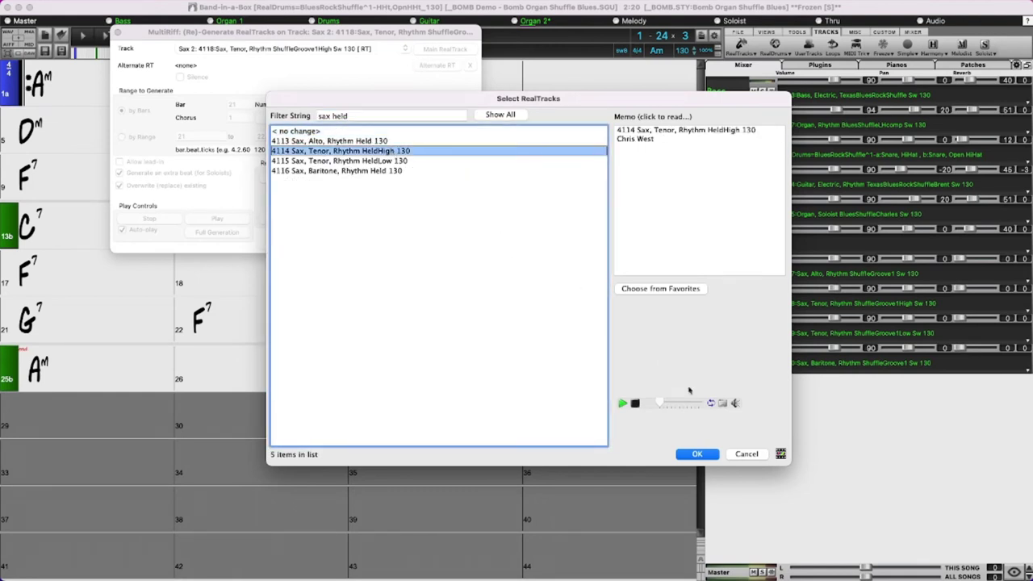
pyautogui.click(704, 457)
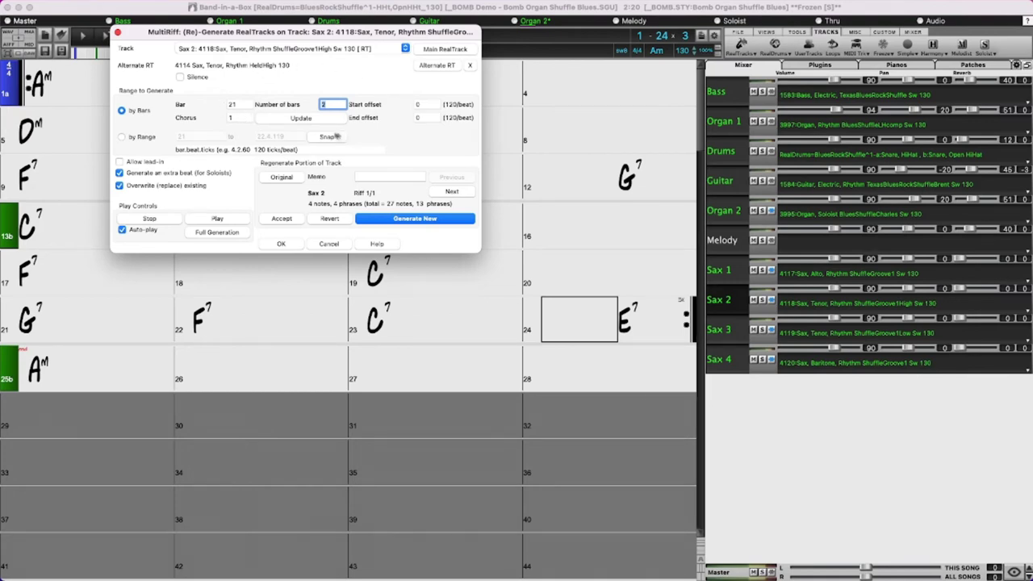
pyautogui.click(412, 223)
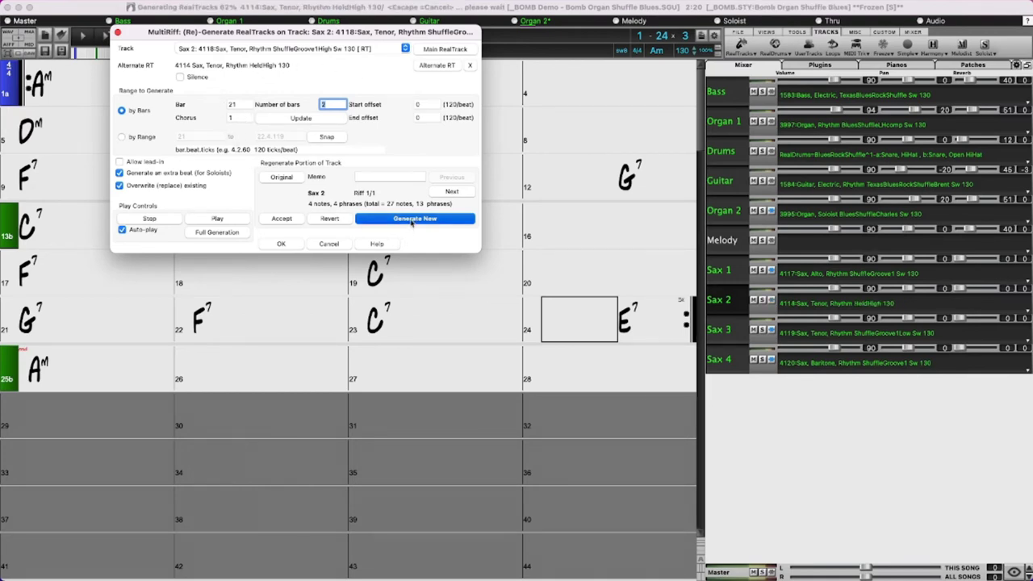
# Give the Sax 3 track the alternate RealTrack 4115 Sax, Tenor, Rhythm HeldLow 130 and generate it for the 2 bars from bar 21.
pyautogui.click(157, 220)
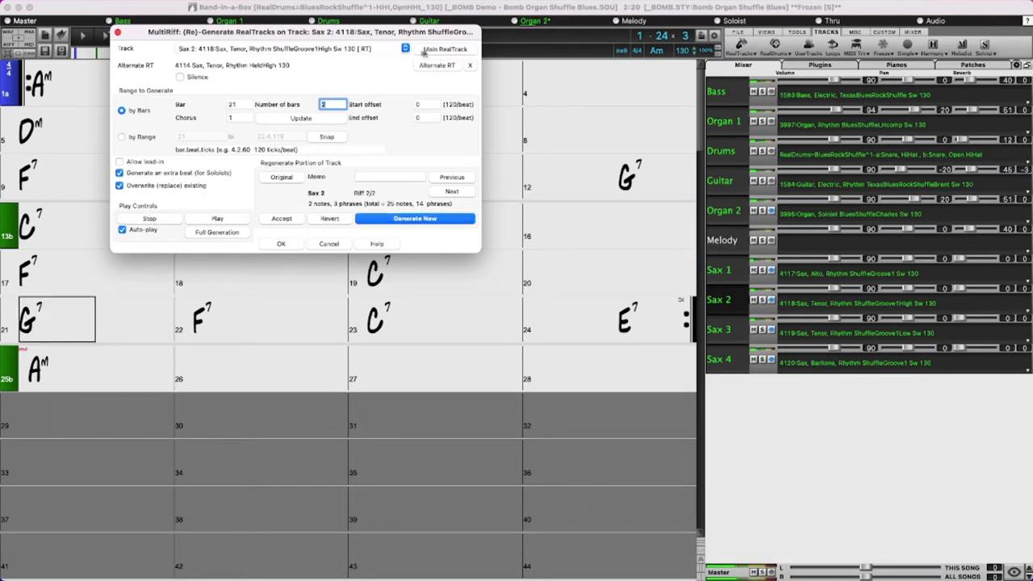
pyautogui.click(345, 50)
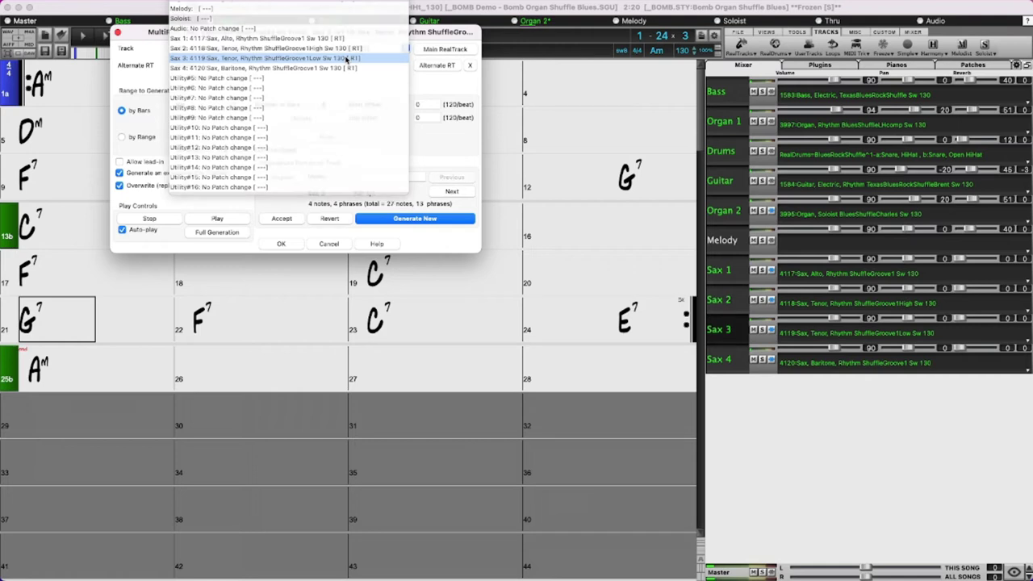
pyautogui.click(347, 24)
pyautogui.click(439, 66)
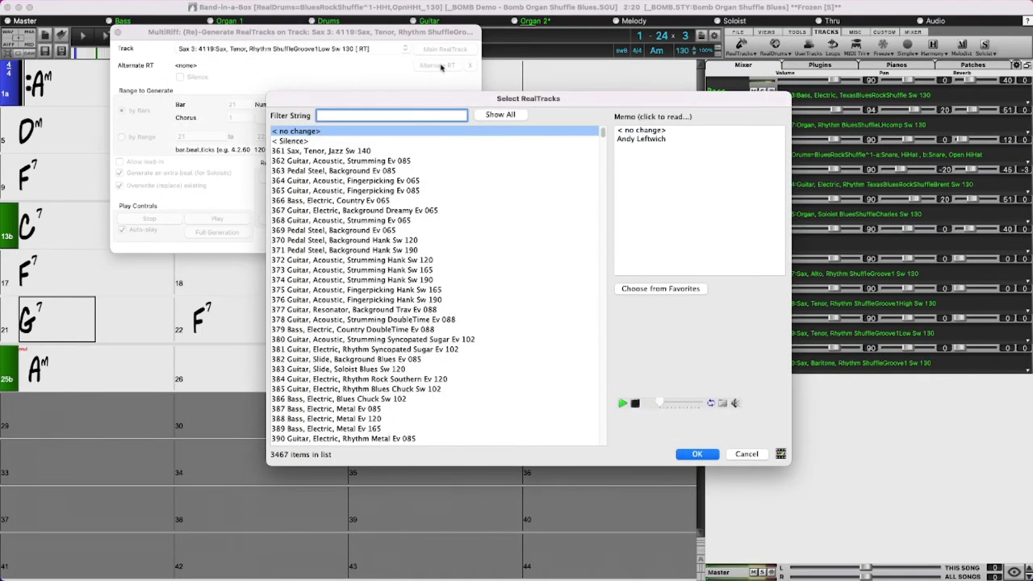
pyautogui.write('sax held')
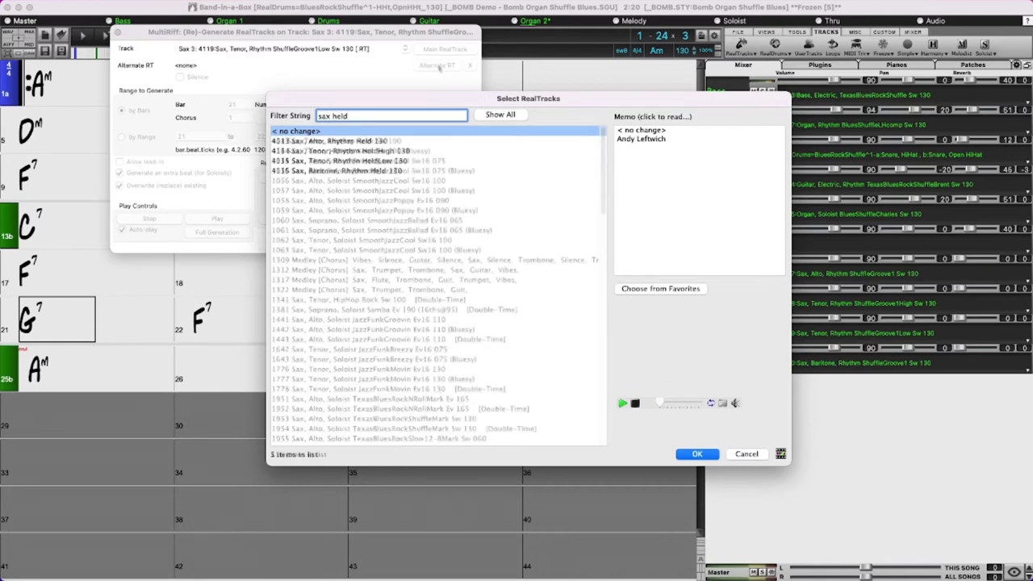
pyautogui.click(367, 162)
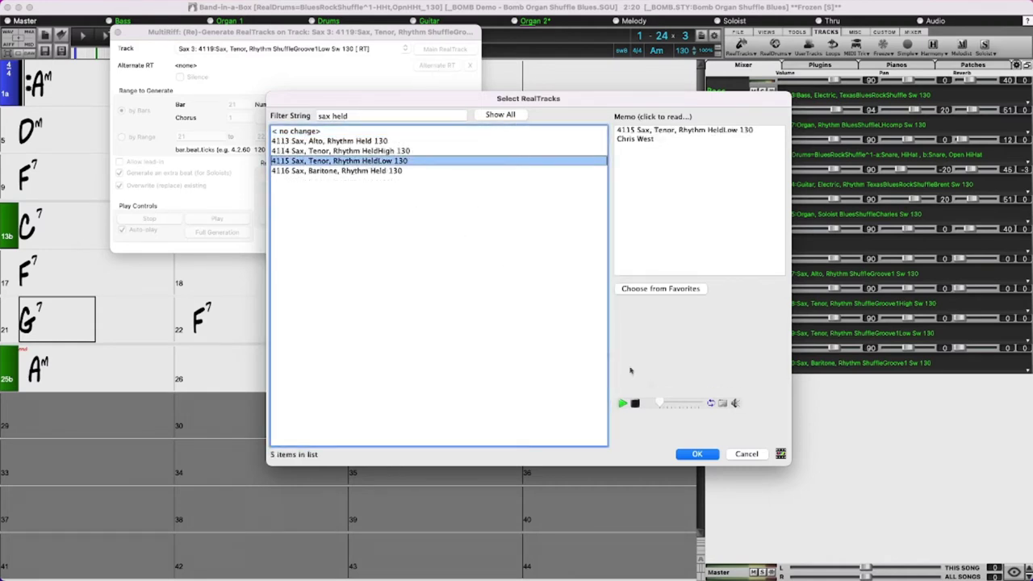
pyautogui.click(699, 455)
pyautogui.click(418, 219)
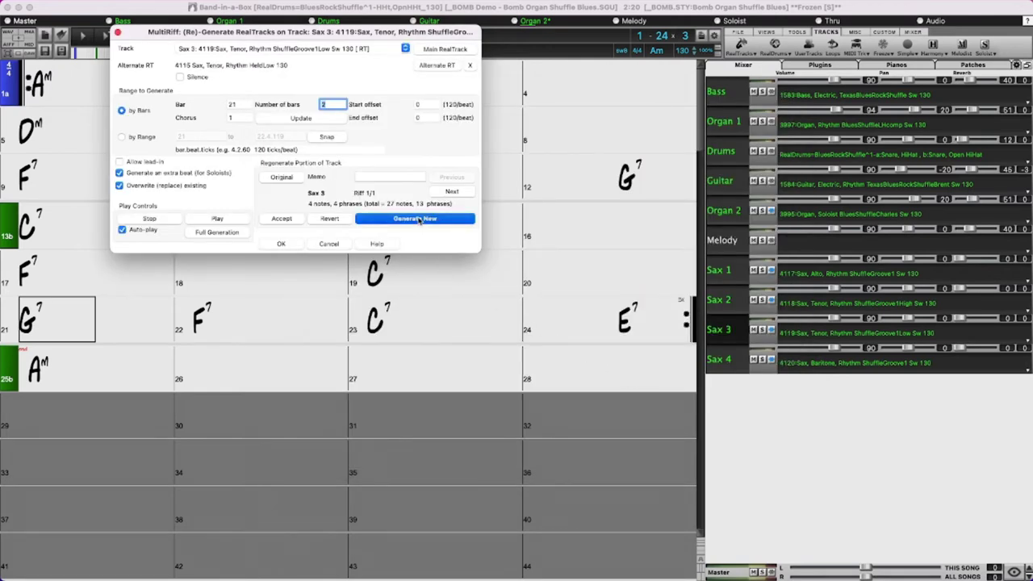
pyautogui.click(152, 219)
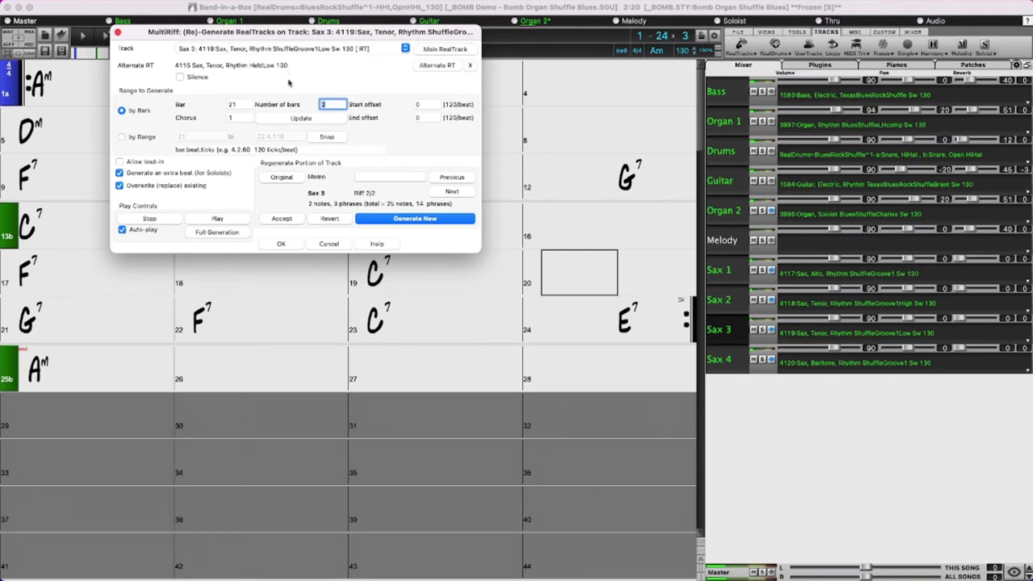
# Give Sax 4 the alternate RealTrack 4116 Sax, Baritone, Rhythm Held 130, generate it for 2 bars from bar 21, and accept the riff.
pyautogui.click(306, 49)
pyautogui.click(305, 59)
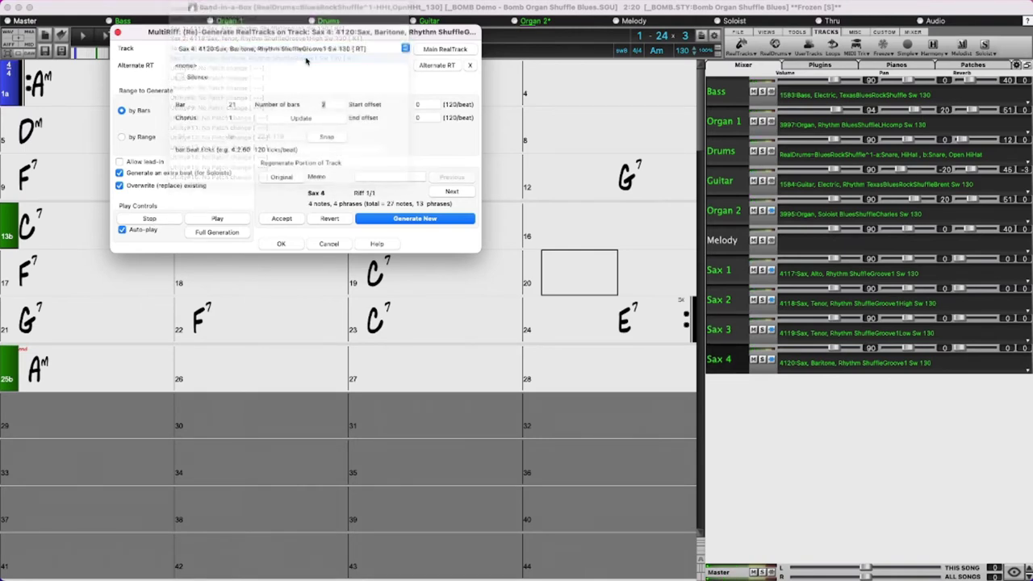
pyautogui.click(440, 70)
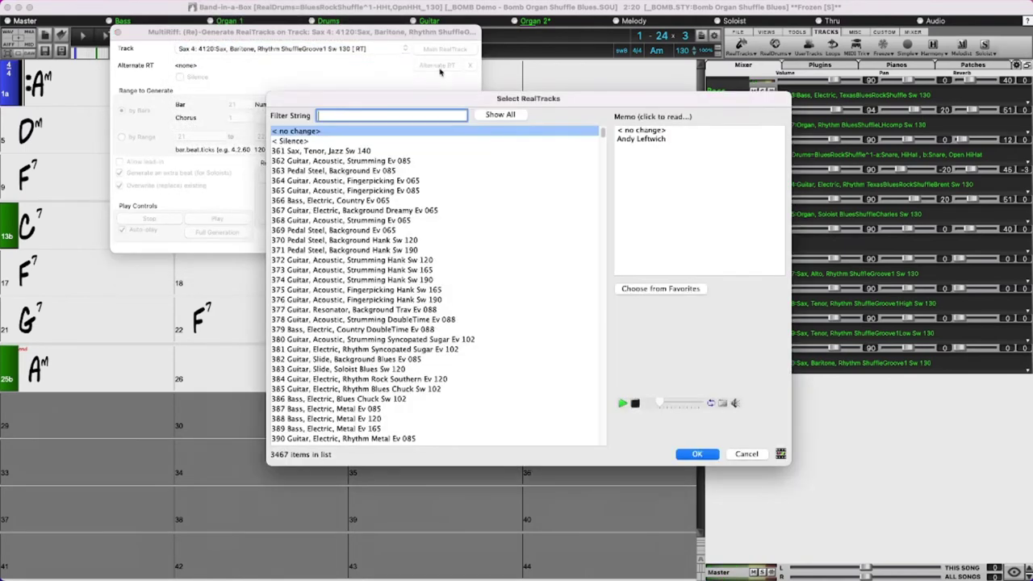
pyautogui.write('sax held')
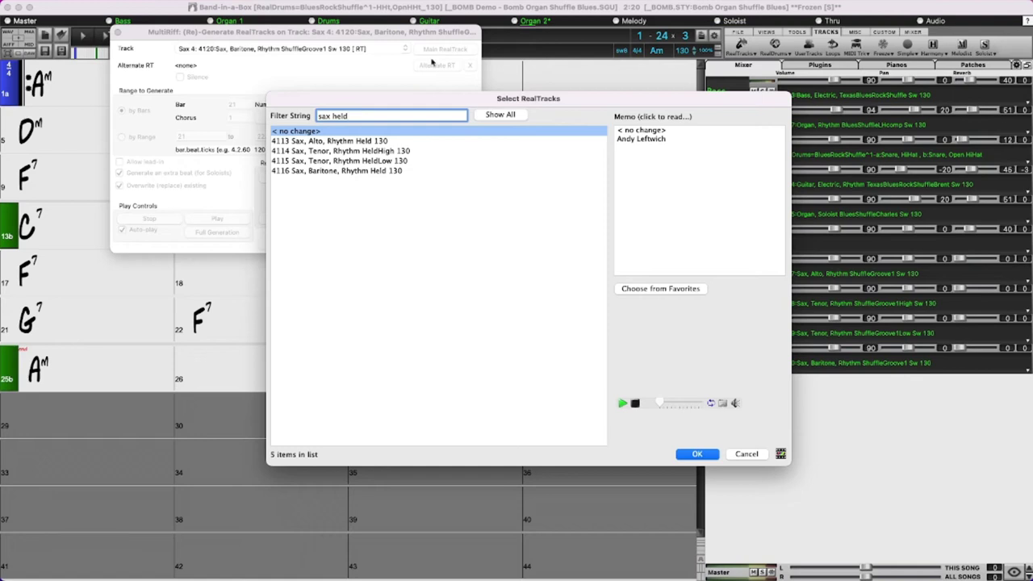
pyautogui.click(393, 171)
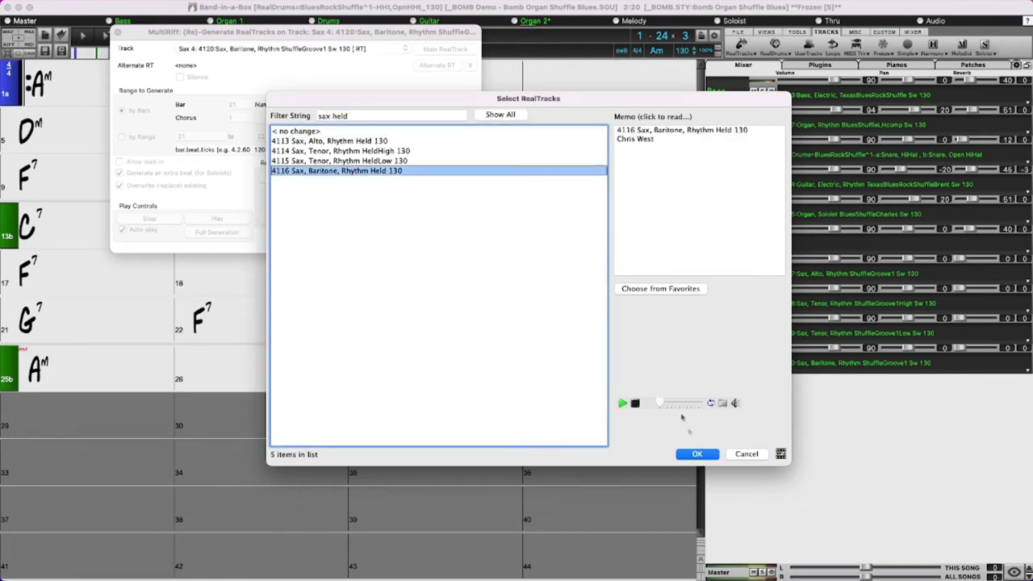
pyautogui.click(698, 455)
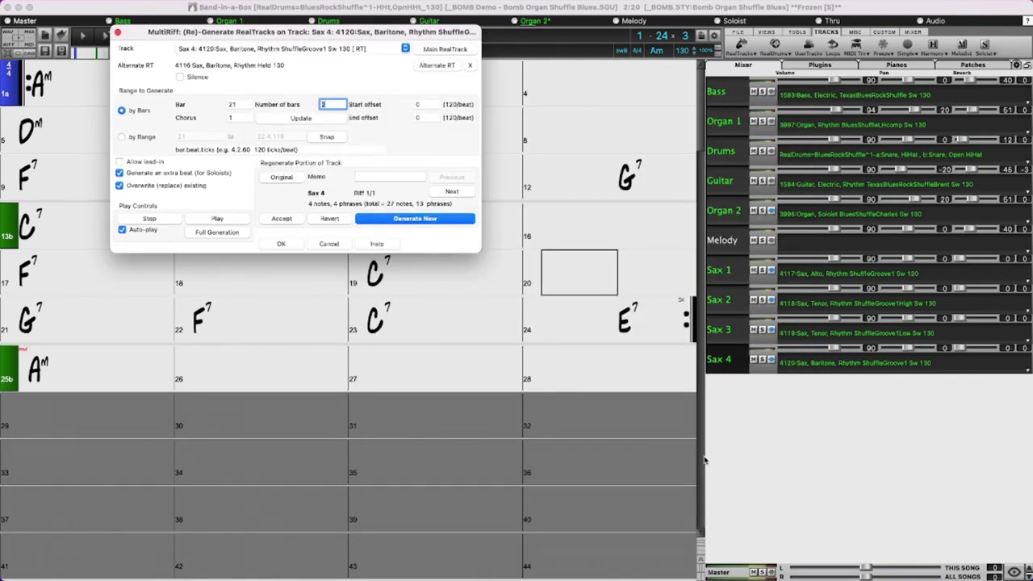
pyautogui.click(416, 219)
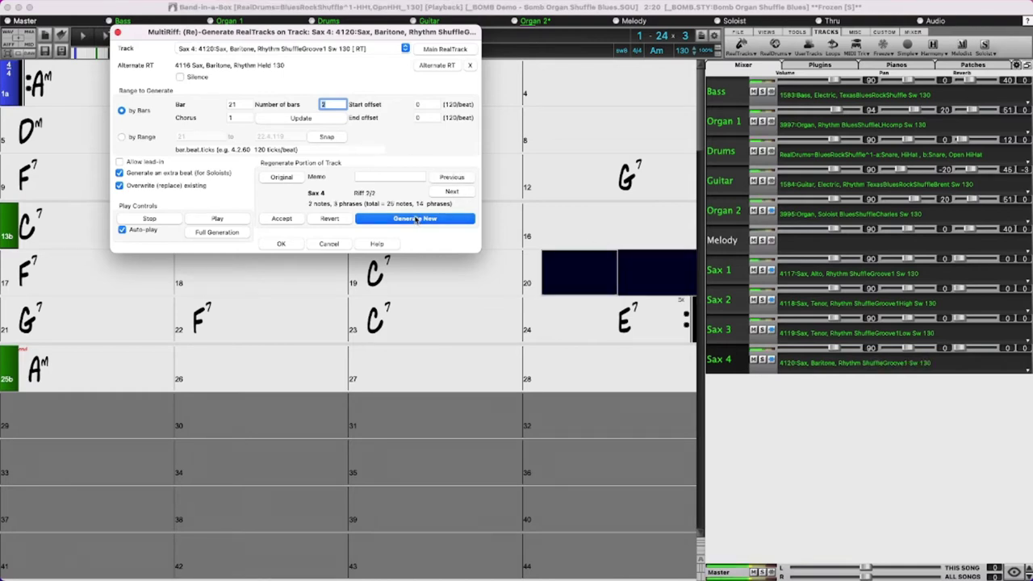
pyautogui.click(160, 220)
pyautogui.click(290, 221)
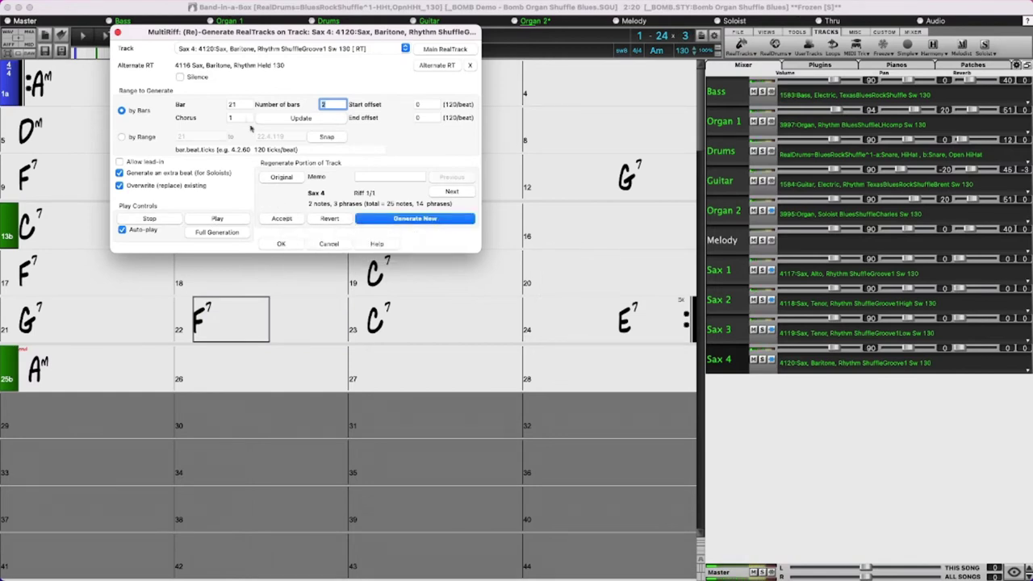
# Audition the four-part sax section from bar 13, moving the MultiRiff window clear of the chord sheet.
pyautogui.doubleClick(238, 104)
pyautogui.write('13')
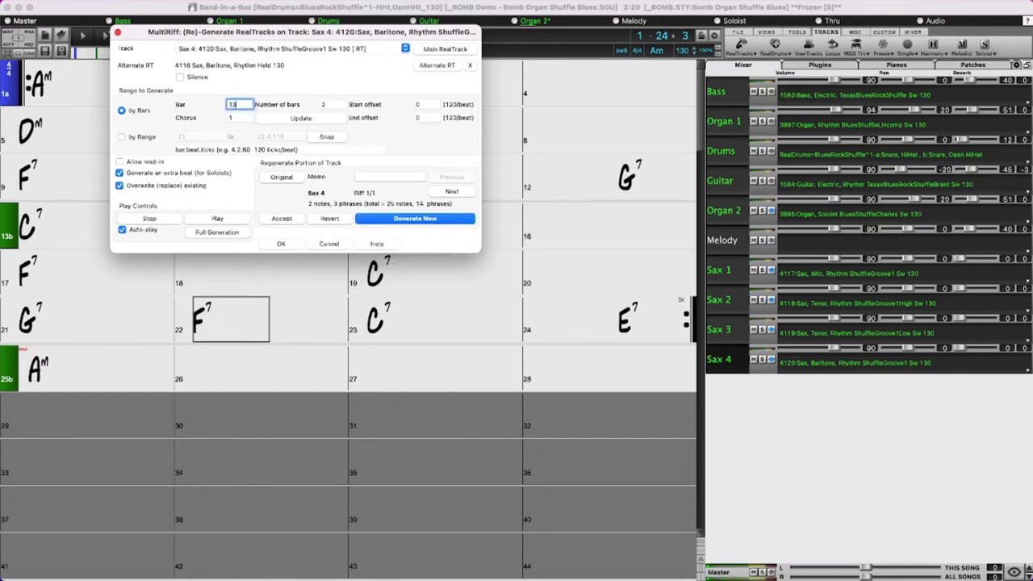
pyautogui.click(218, 219)
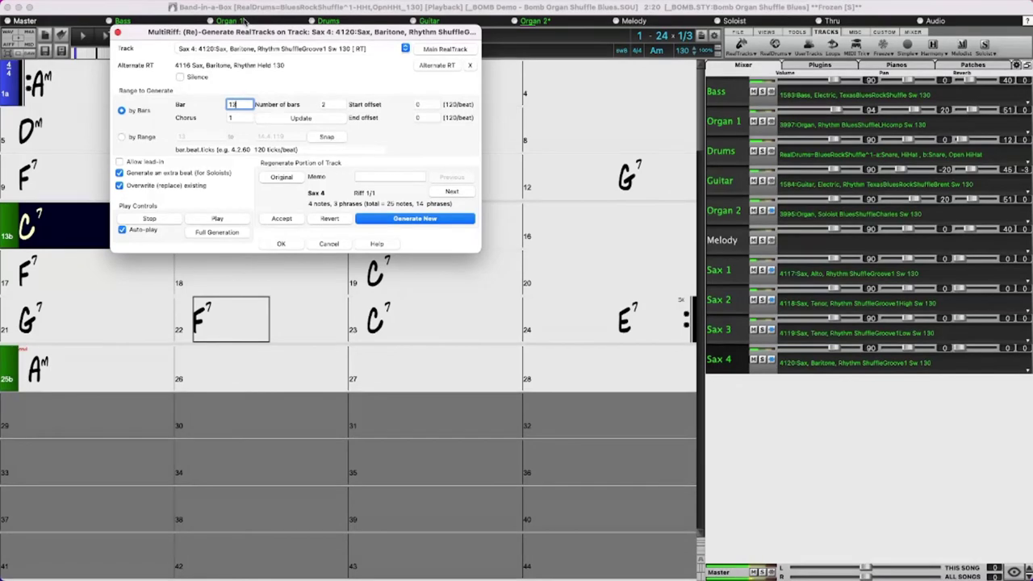
pyautogui.moveTo(246, 33); pyautogui.dragTo(741, 332)
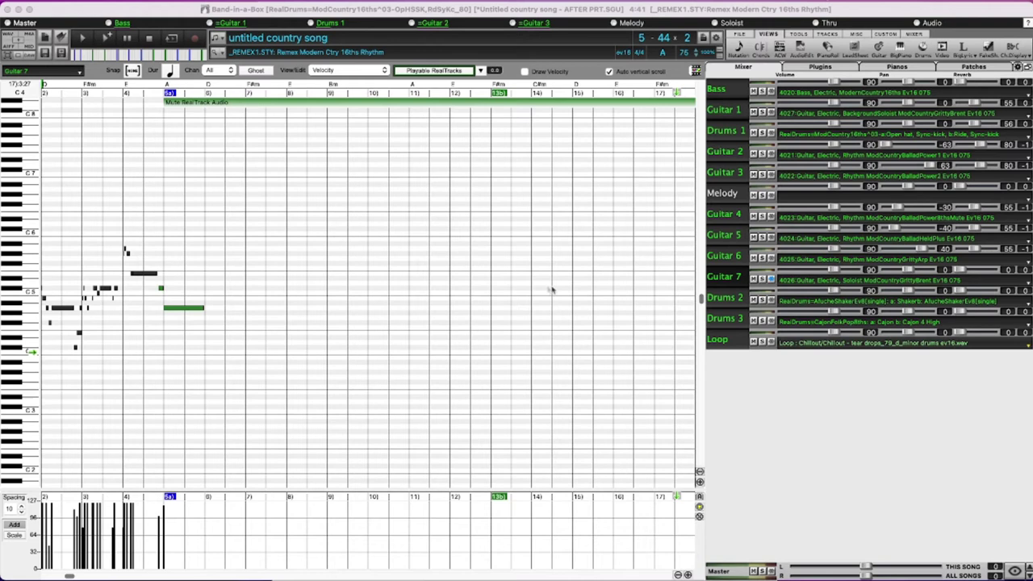
# Review the Guitar 7 solo notes from bar 21 onward and open MultiRiff for the Guitar 7 track.
pyautogui.hscroll(10, 475, 169)
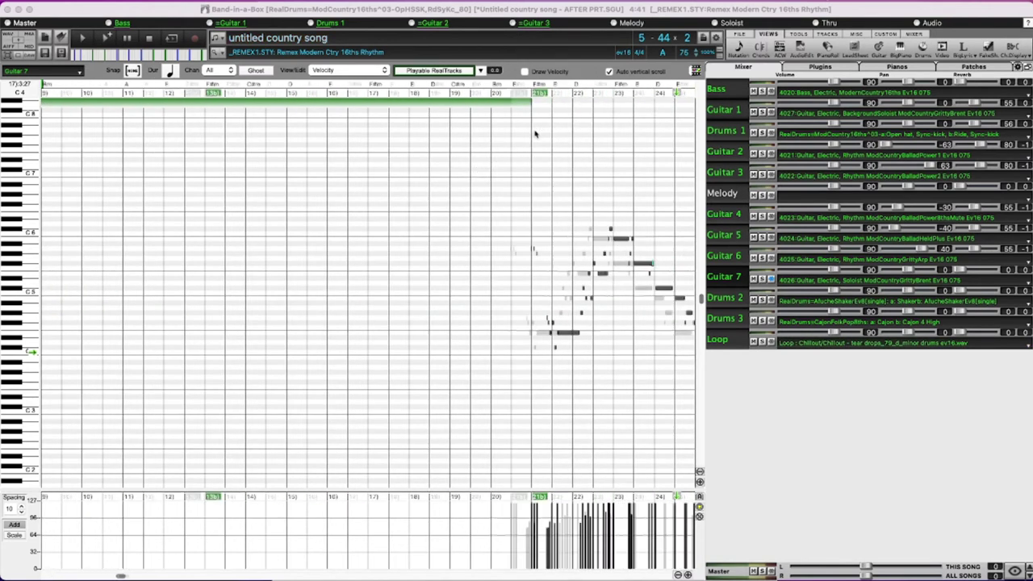
pyautogui.hscroll(3, 534, 135)
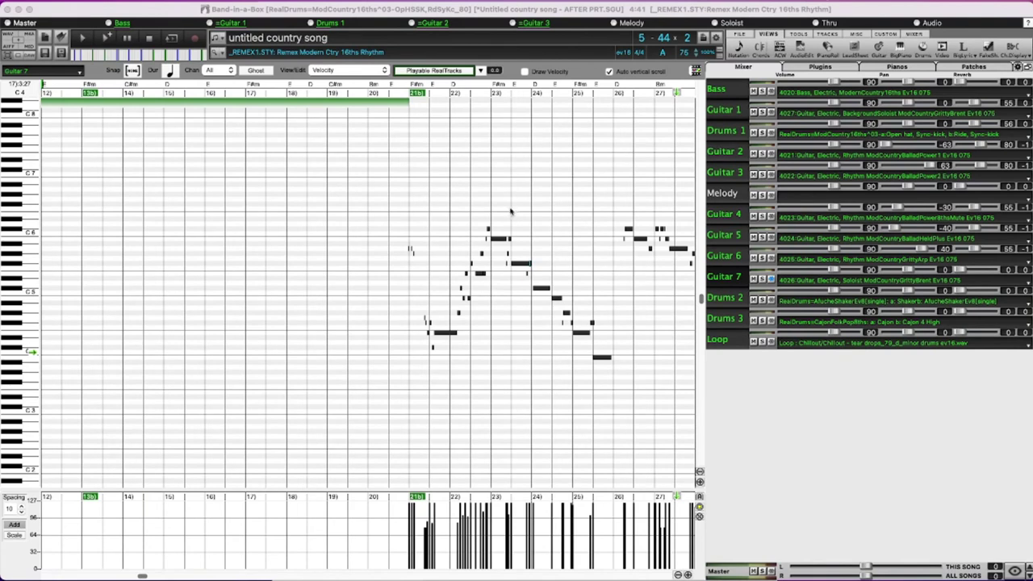
pyautogui.hscroll(2, 495, 253)
pyautogui.hscroll(2, 495, 254)
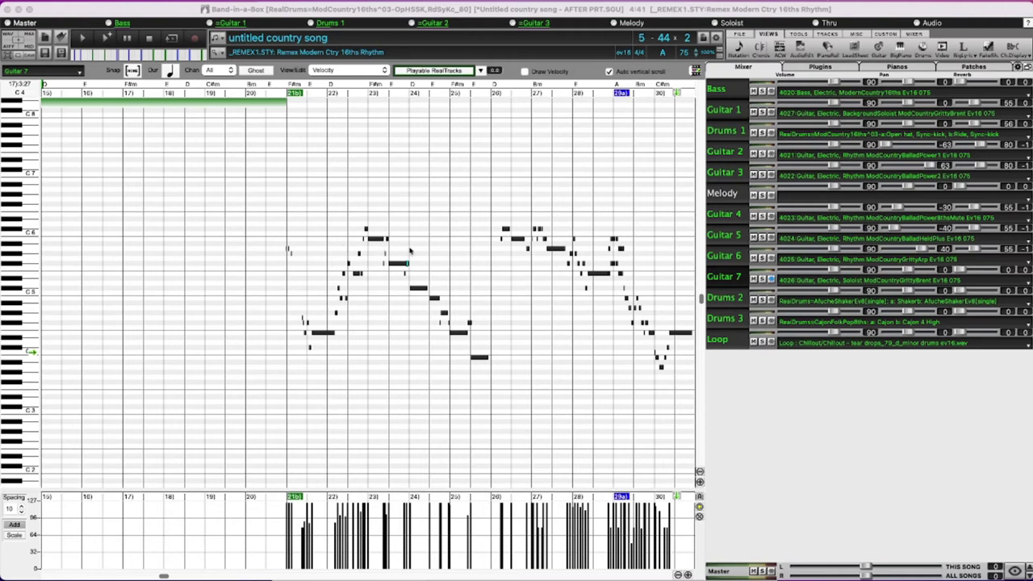
pyautogui.rightClick(731, 279)
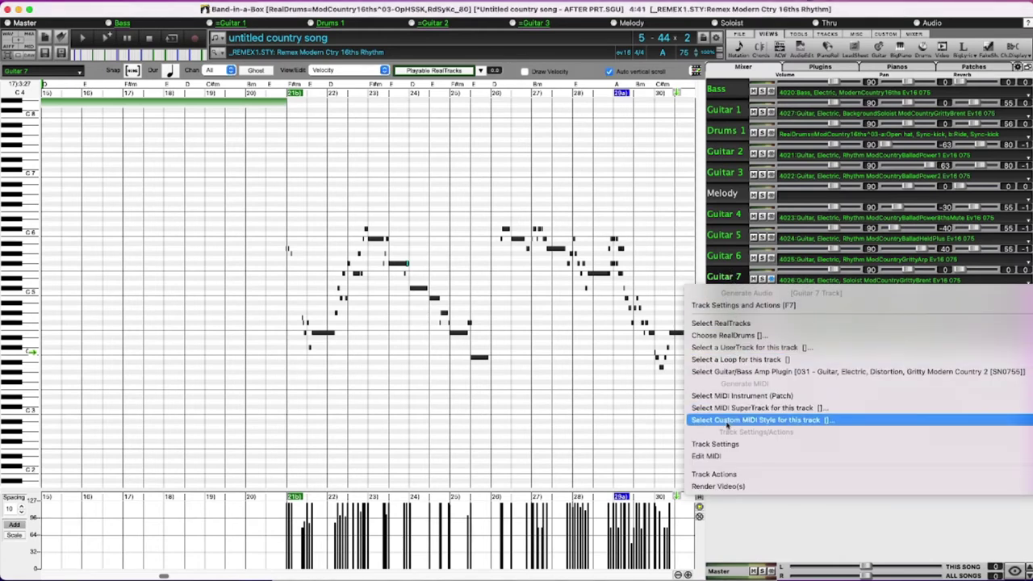
pyautogui.moveTo(718, 475)
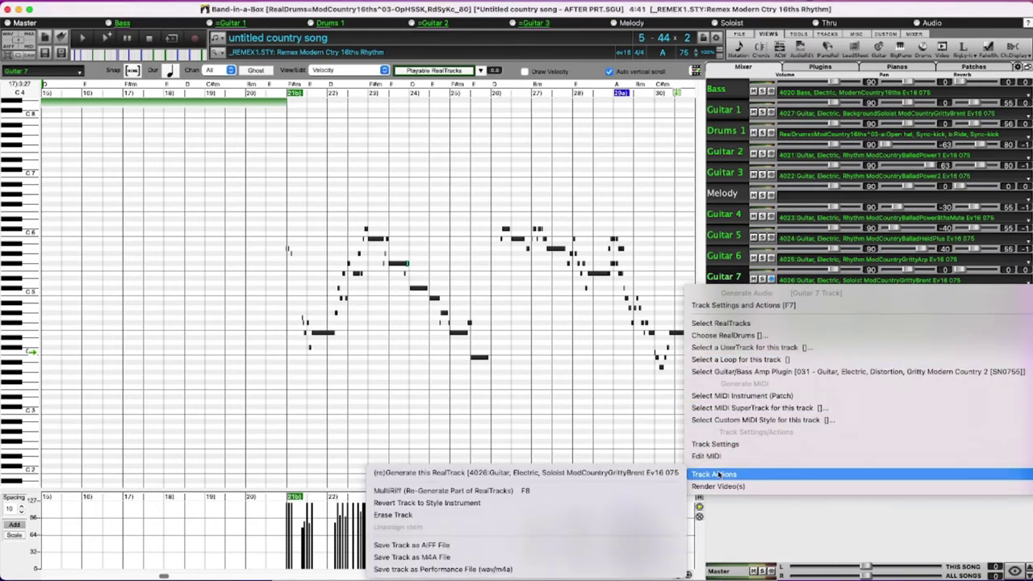
pyautogui.click(545, 491)
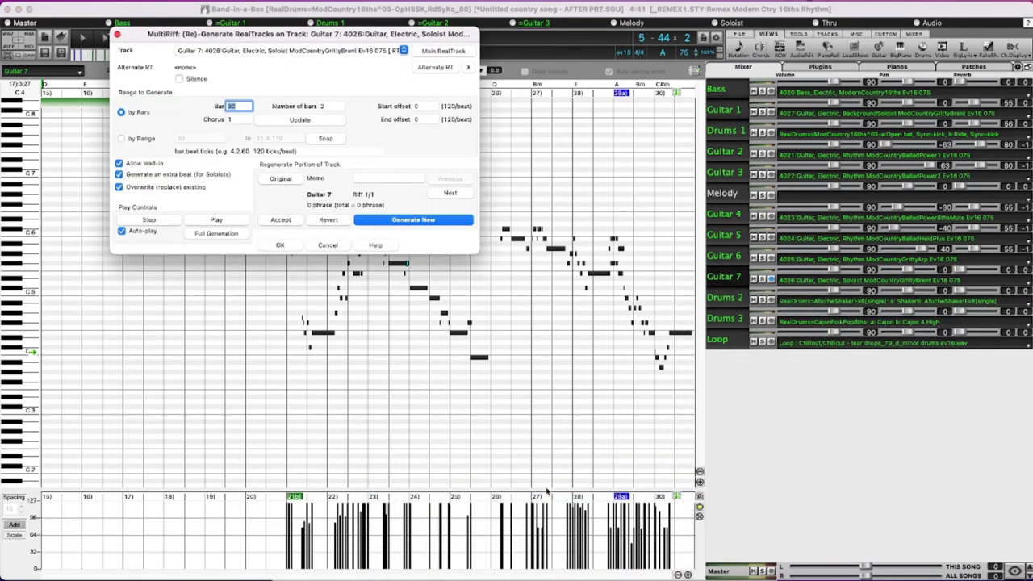
# Generate a new 8-bar soloist riff on Guitar 7 starting at bar 21, with the notes in view, and stop the playback.
pyautogui.moveTo(246, 35); pyautogui.dragTo(783, 34)
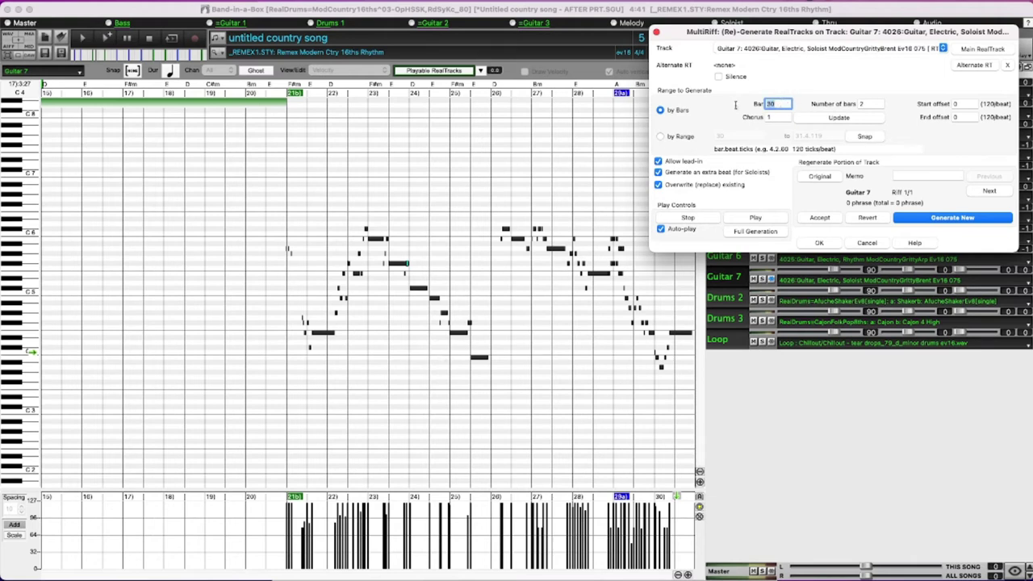
pyautogui.write('21')
pyautogui.click(864, 104)
pyautogui.write('8')
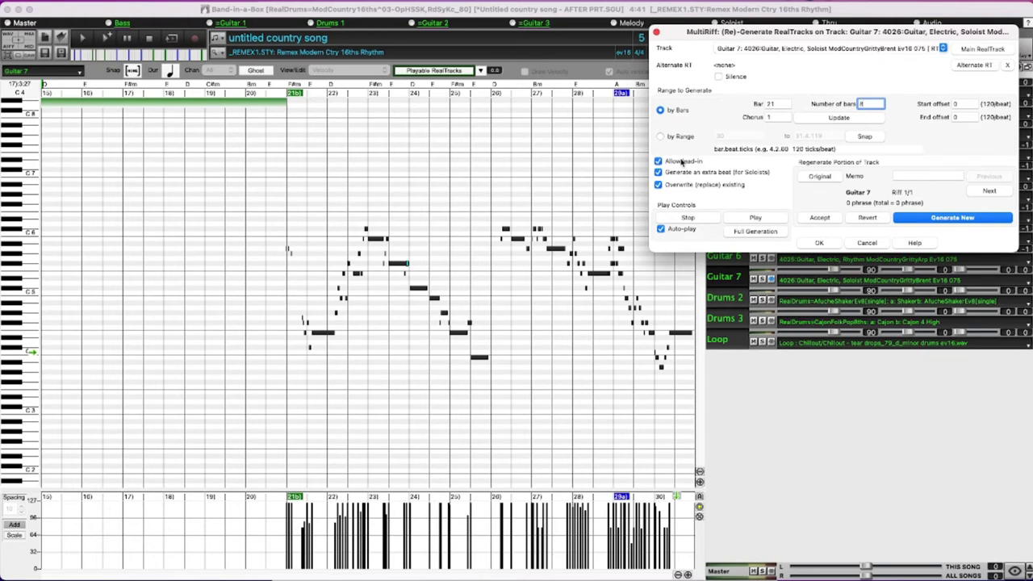
pyautogui.click(953, 223)
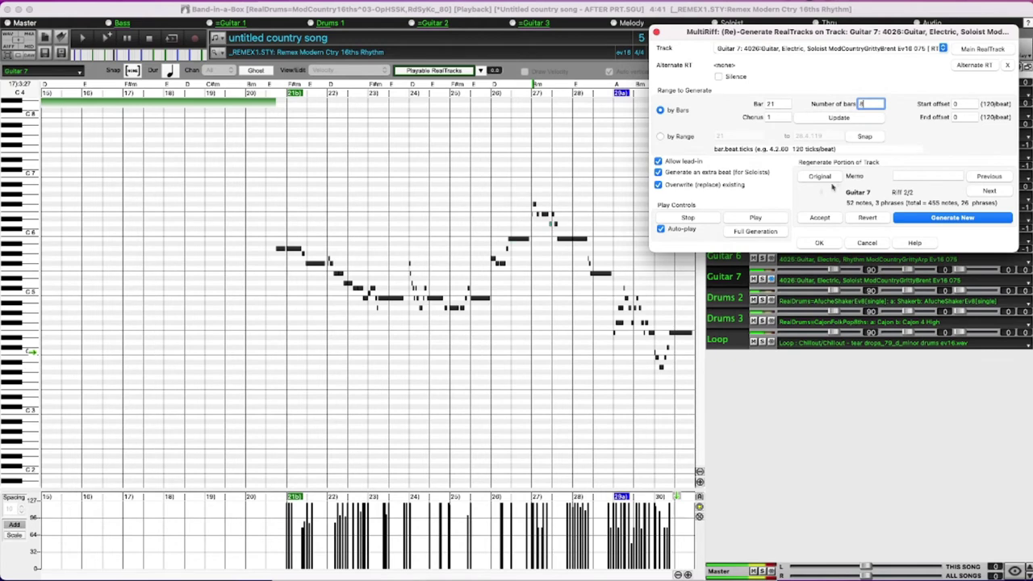
pyautogui.click(704, 221)
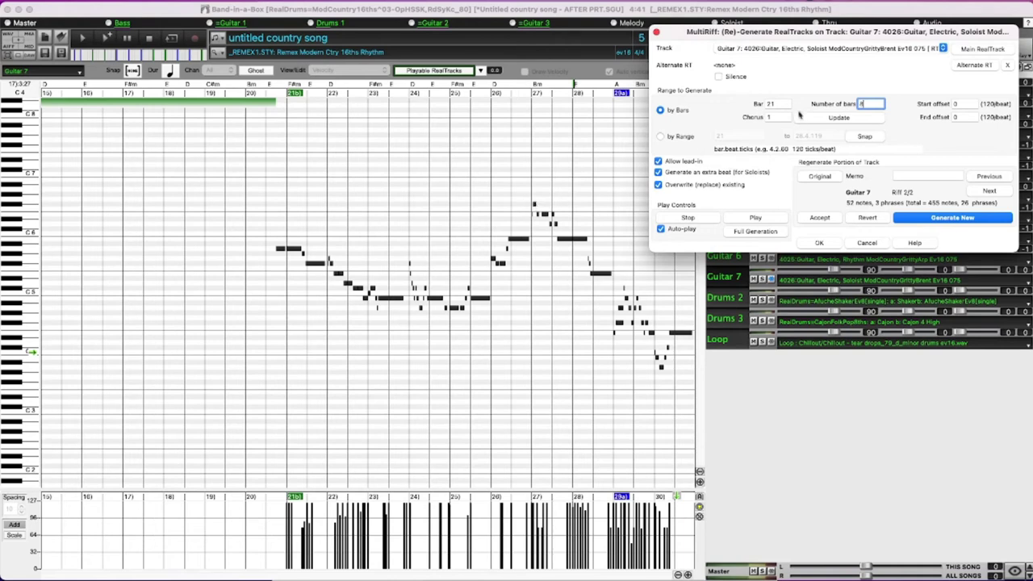
# Set the Guitar 7 range to 2 bars from bar 25, generate a new riff there, and stop the playback.
pyautogui.click(774, 105)
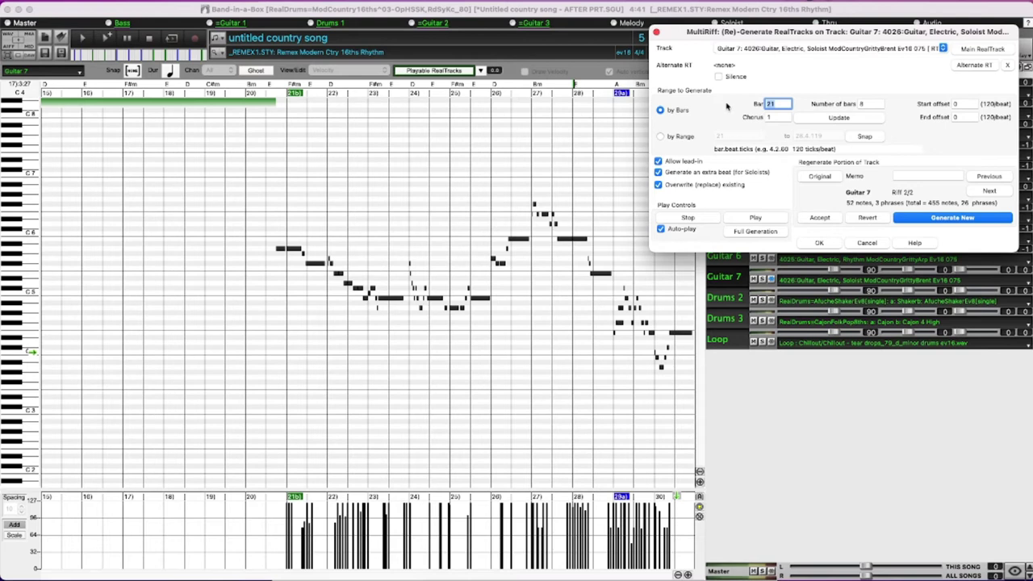
pyautogui.write('25')
pyautogui.click(876, 103)
pyautogui.write('2')
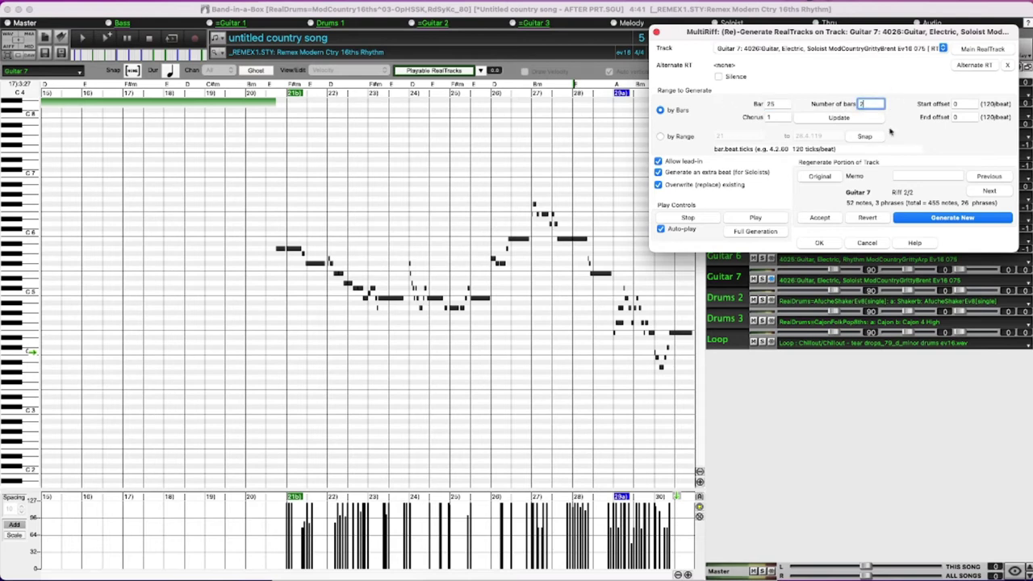
pyautogui.click(941, 219)
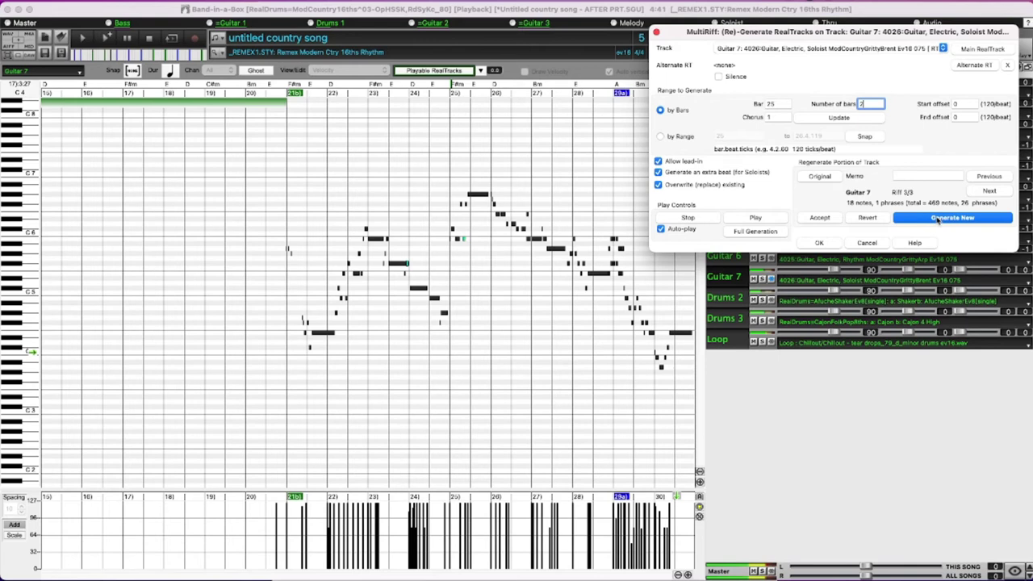
pyautogui.click(690, 218)
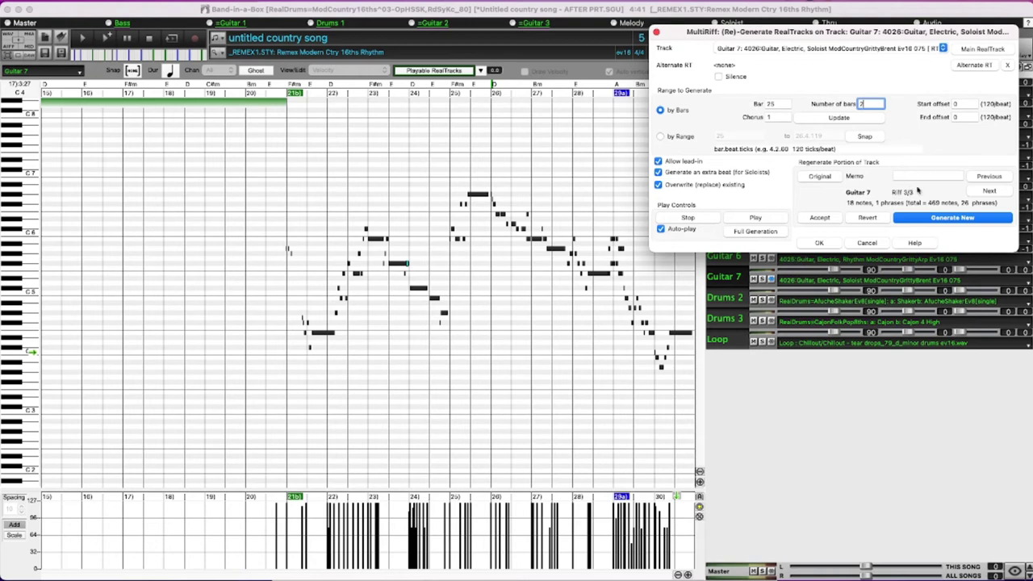
# Return Guitar 7 to its previous riff, audition it, and accept it.
pyautogui.click(998, 177)
pyautogui.click(758, 218)
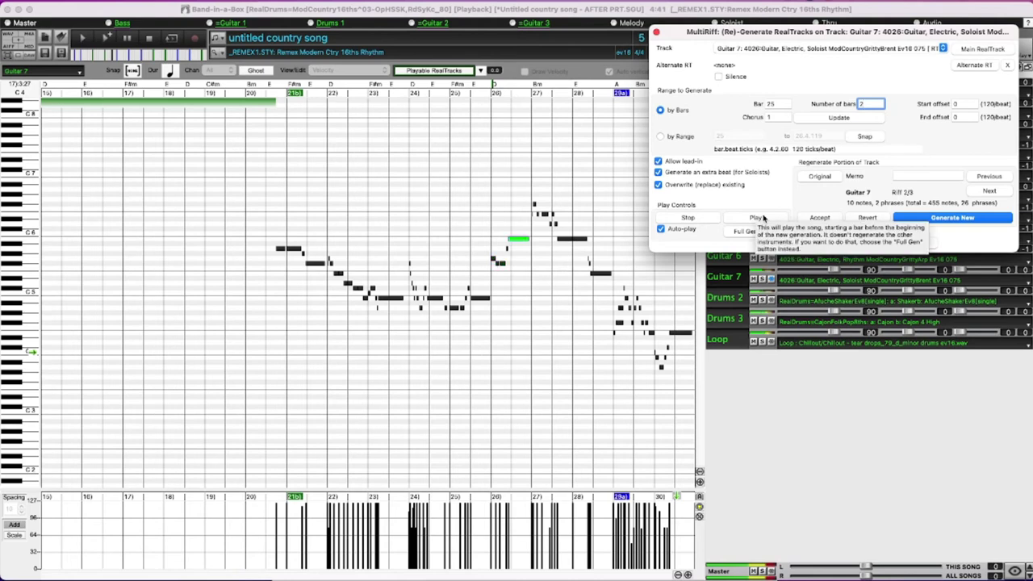
pyautogui.click(687, 221)
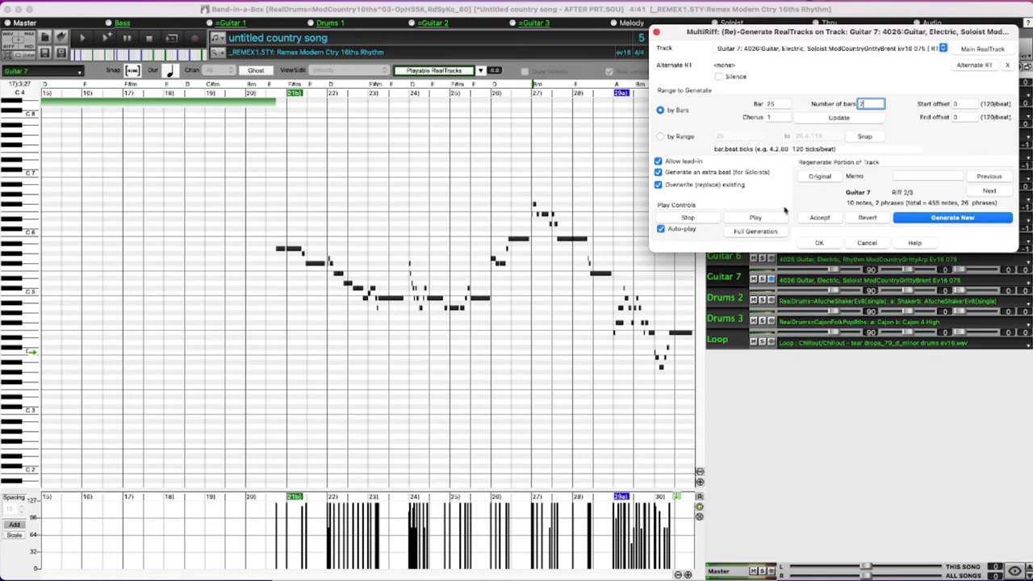
pyautogui.click(823, 219)
# Generate two more alternative riffs for the 2 bars from bar 25 on Guitar 7.
pyautogui.click(950, 218)
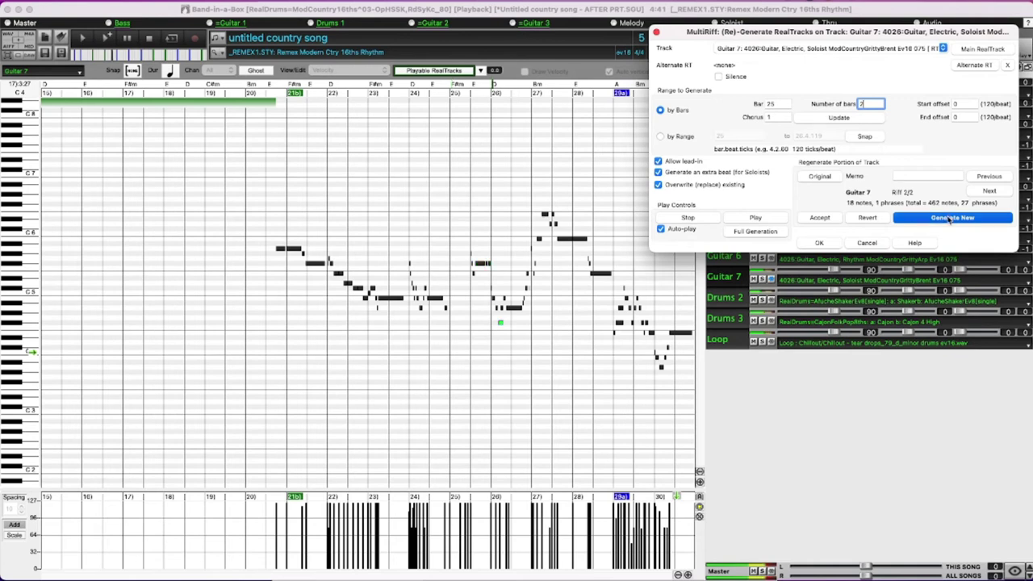
pyautogui.click(951, 218)
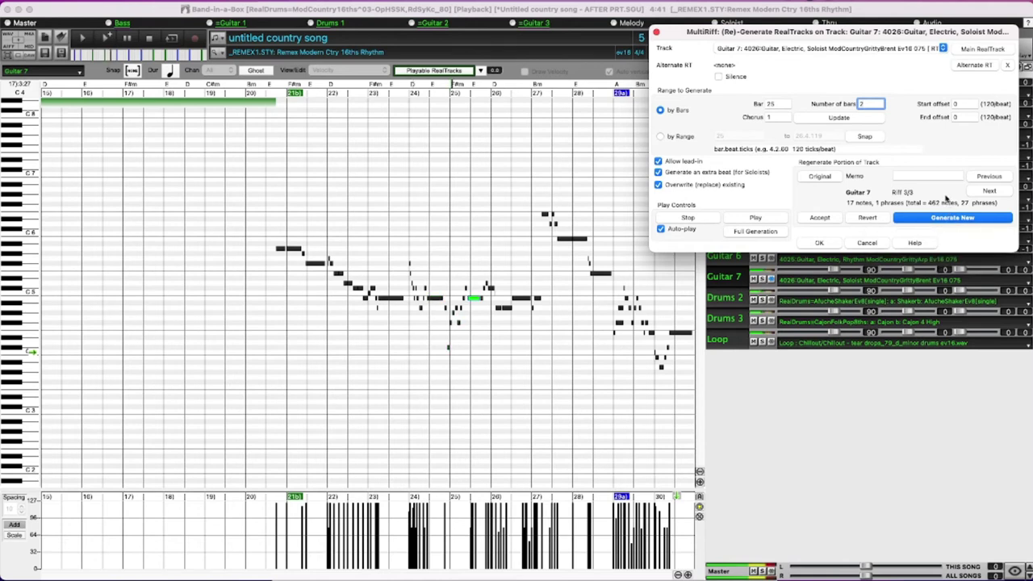
# Generate two further riffs for the 2 bars from bar 25 on Guitar 7, stop the playback, and accept the last one.
pyautogui.click(947, 219)
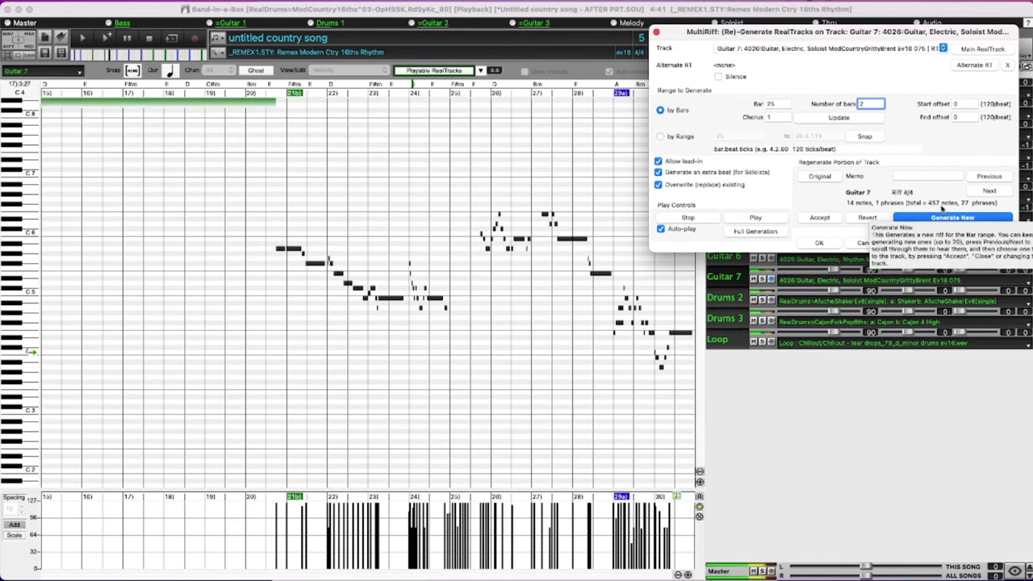
pyautogui.click(940, 218)
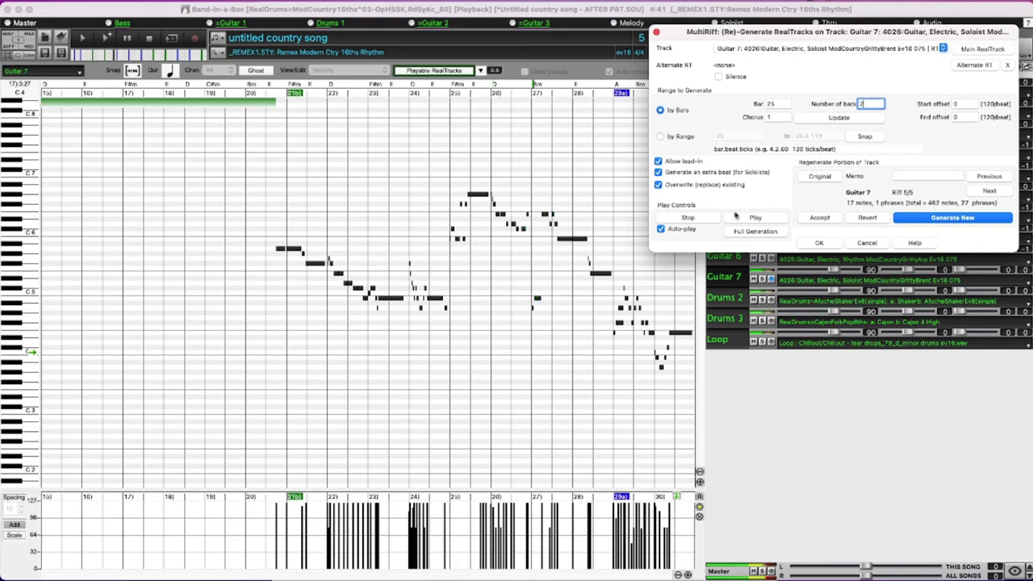
pyautogui.click(699, 220)
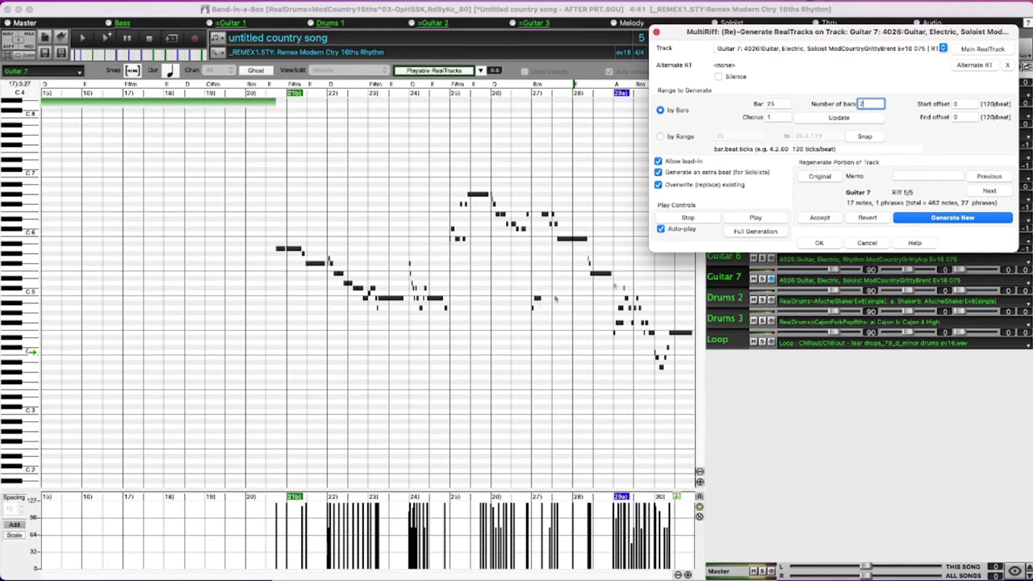
pyautogui.click(821, 218)
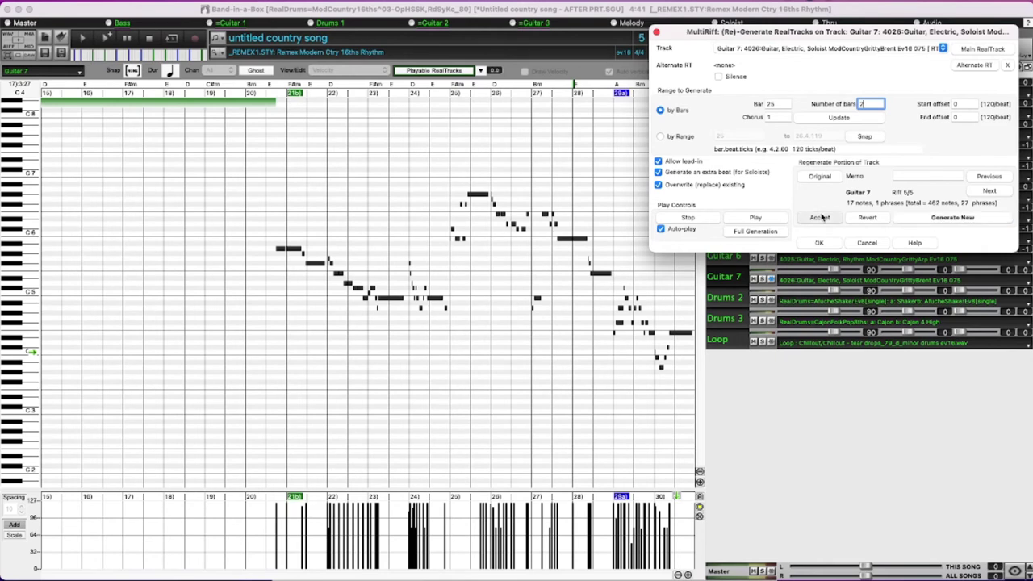
# Set the Guitar 7 start to bar 27, generate a new 2-bar riff there, stop the playback, and accept the riff.
pyautogui.moveTo(779, 105); pyautogui.dragTo(755, 108)
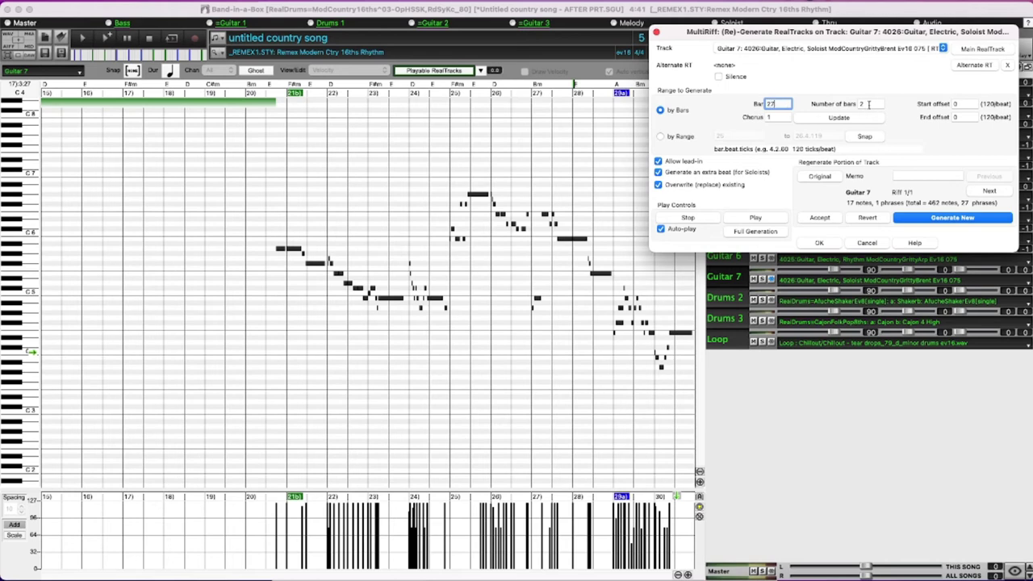
pyautogui.click(951, 219)
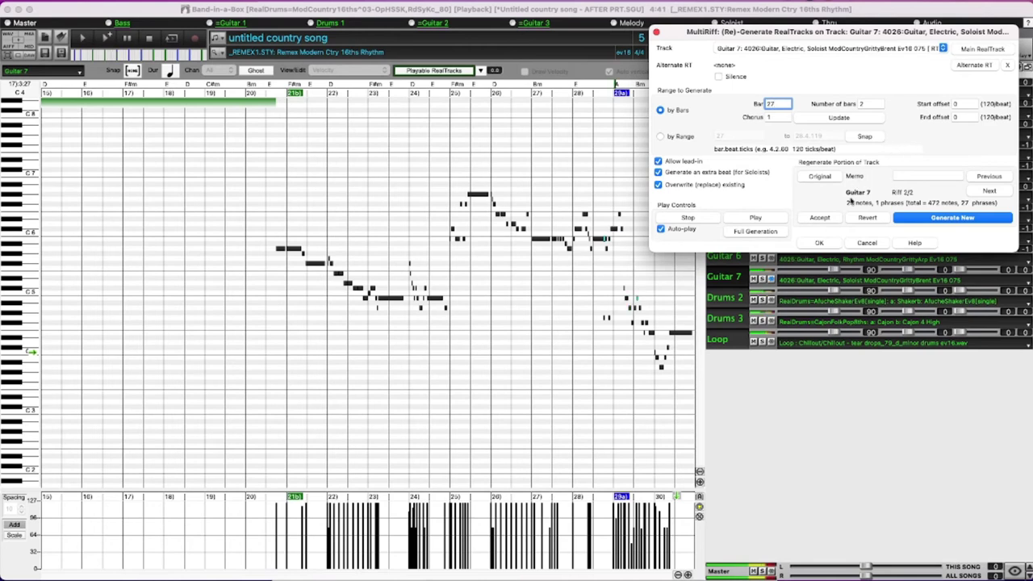
pyautogui.click(712, 223)
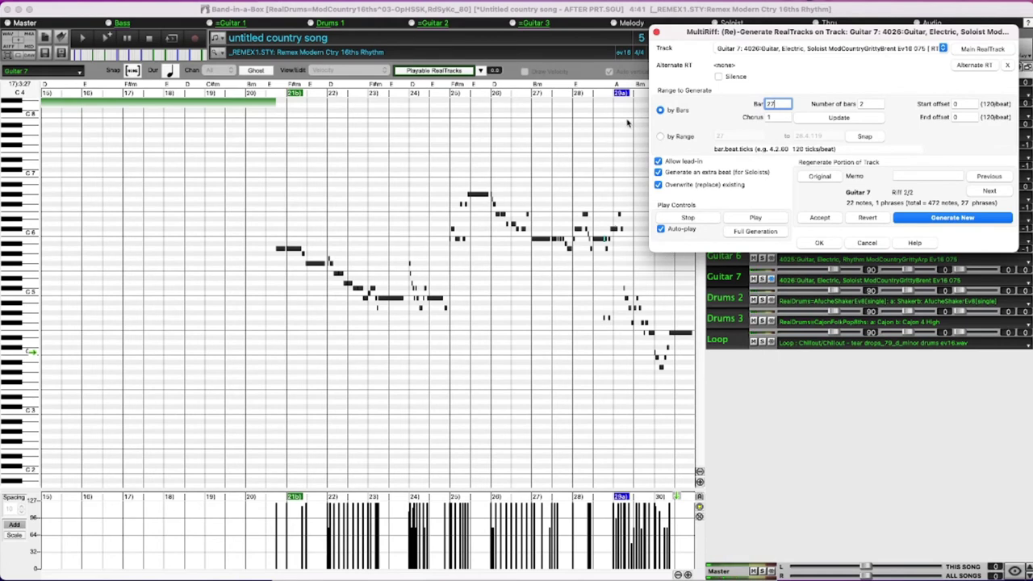
pyautogui.click(821, 219)
pyautogui.moveTo(692, 34); pyautogui.dragTo(770, 41)
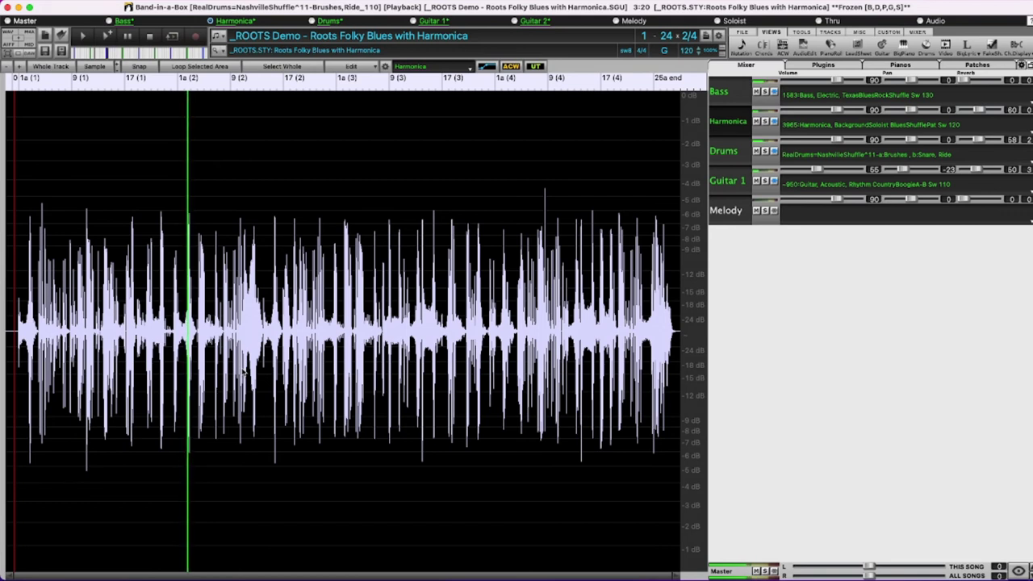
# Play the harmonica track from bar 1 through the loud passage at bars 11–12 and stop the playback.
pyautogui.click(67, 333)
pyautogui.press('space')
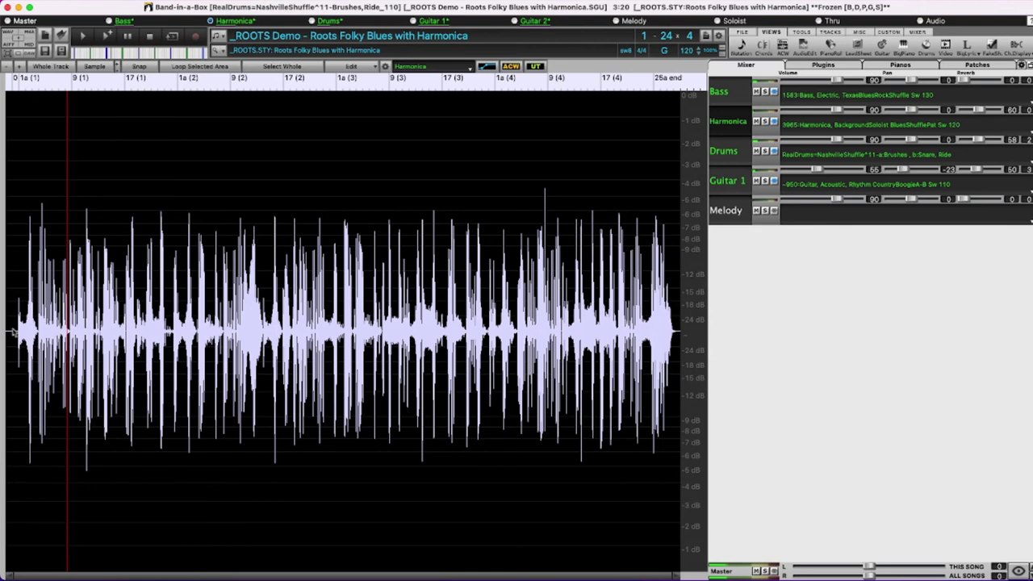
pyautogui.scroll(5, 16, 333)
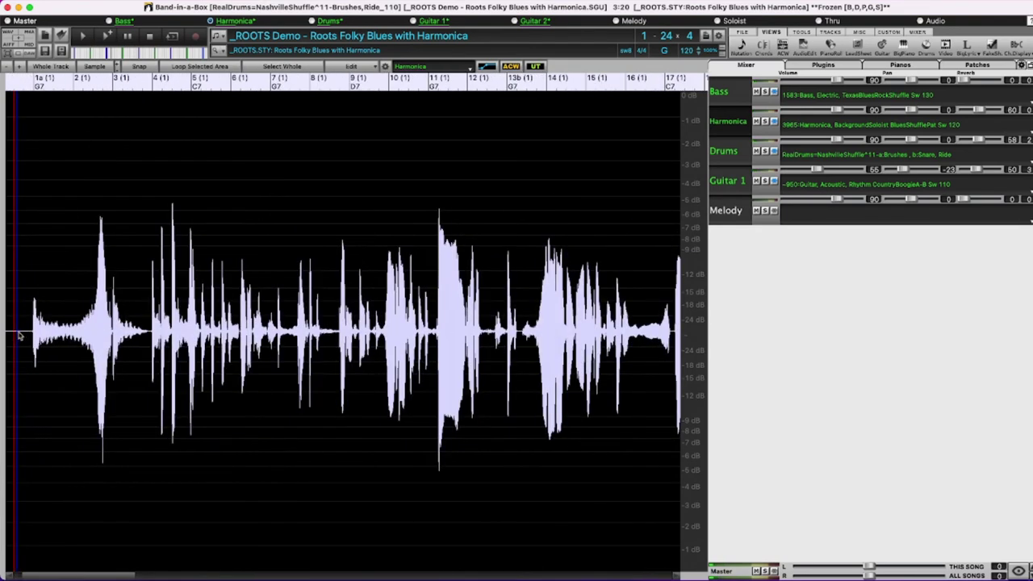
pyautogui.click(38, 334)
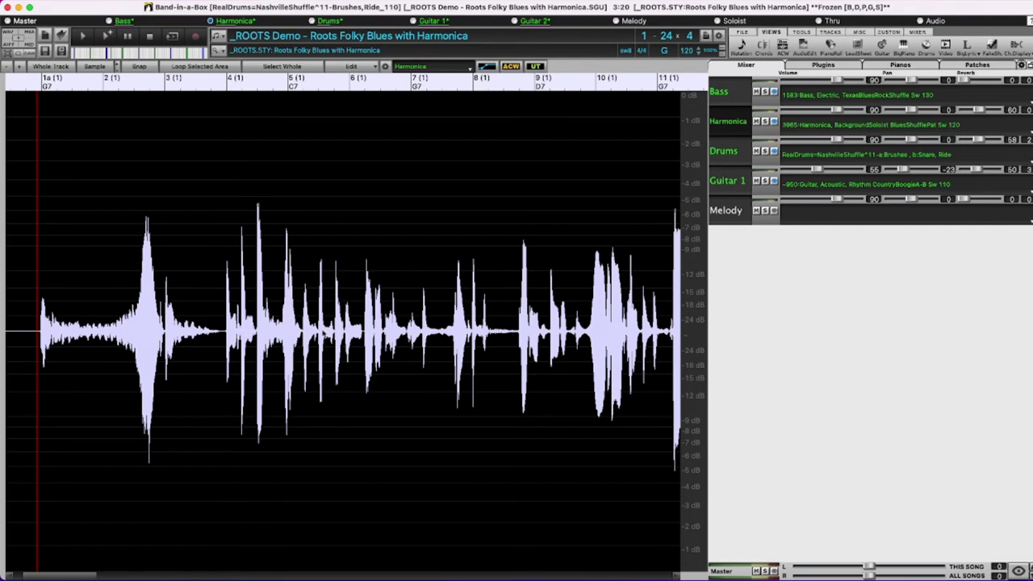
pyautogui.scroll(-1, 322, 338)
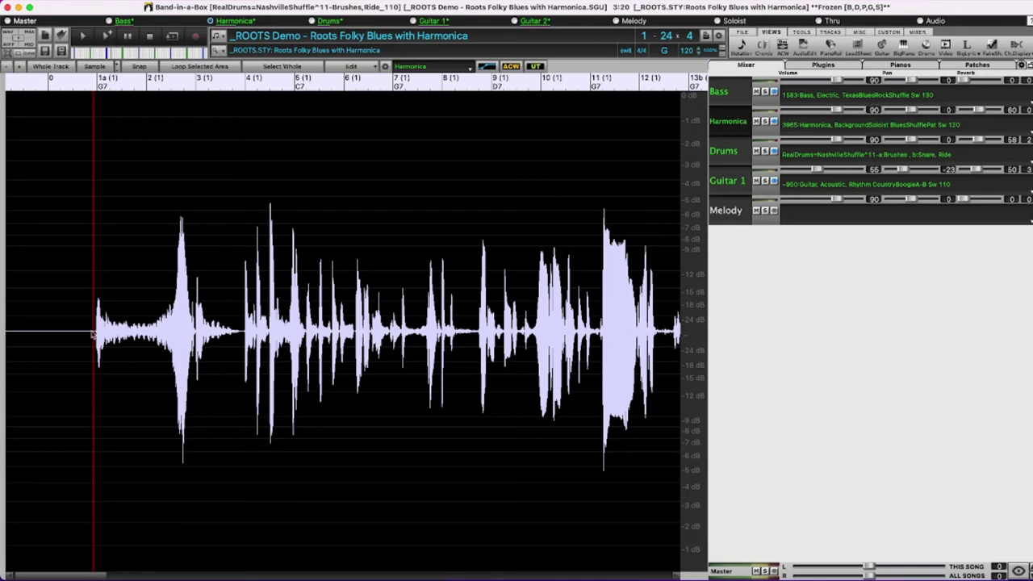
pyautogui.press('space')
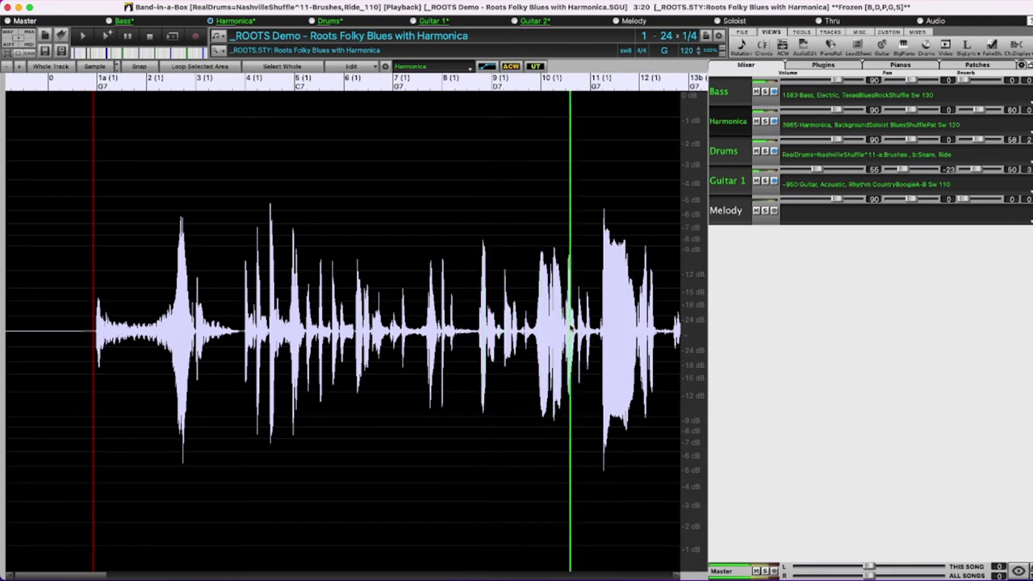
pyautogui.scroll(-2, 570, 328)
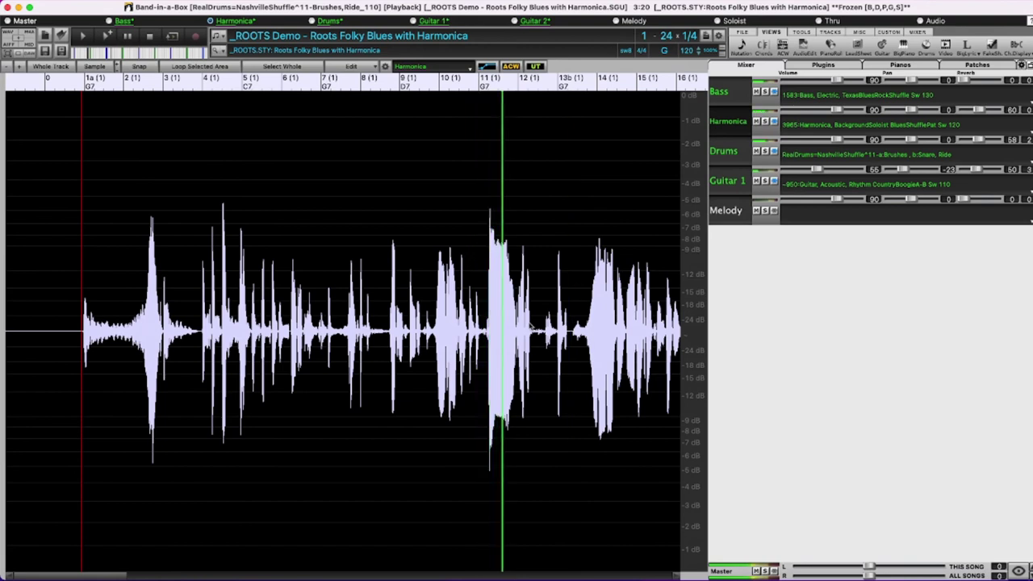
pyautogui.click(506, 326)
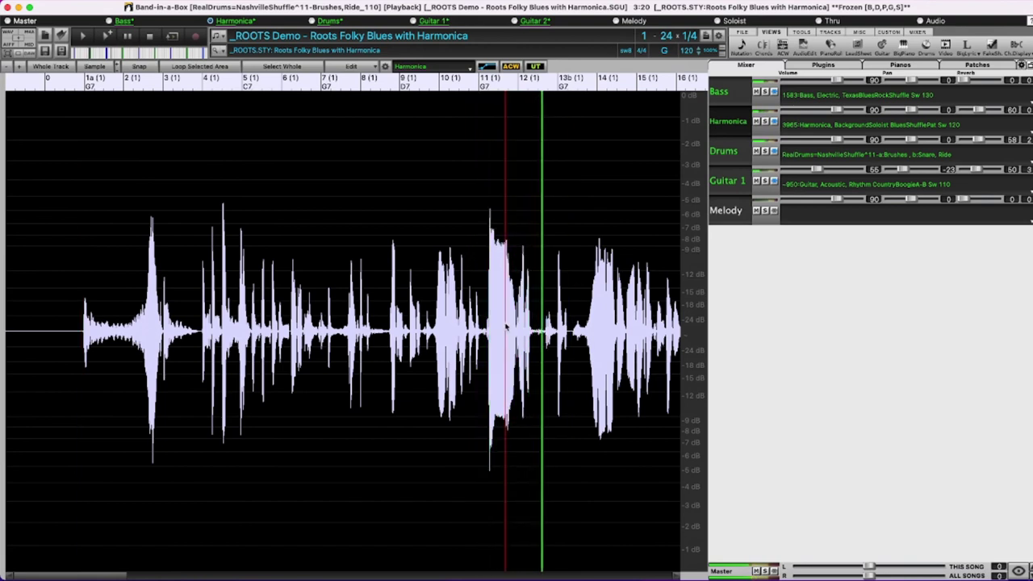
pyautogui.press('space')
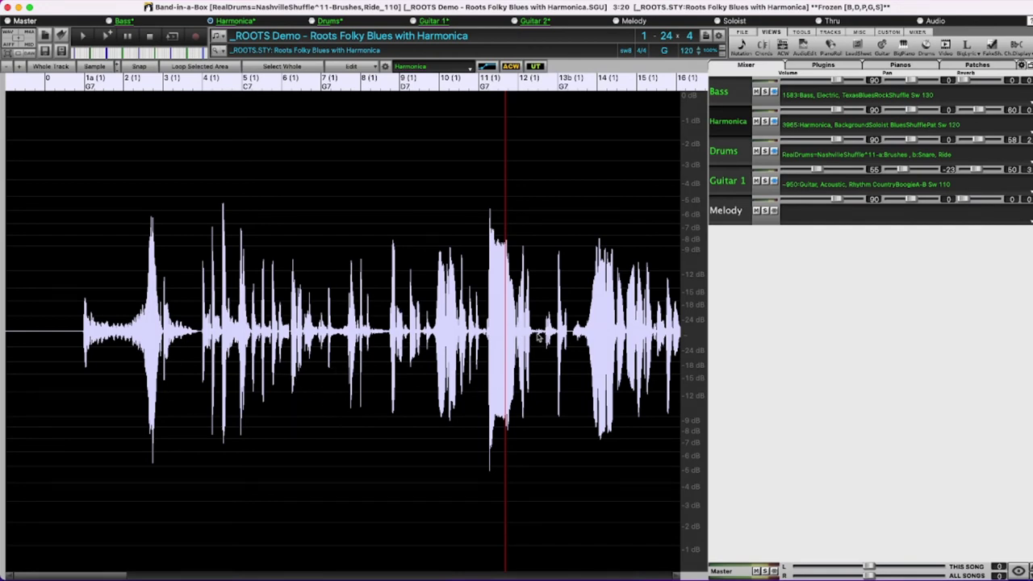
# Select the harmonica passage from 11.1.90 to 12.3.87 and open MultiRiff for it, with lead-in and the extra beat turned off.
pyautogui.scroll(5, 505, 341)
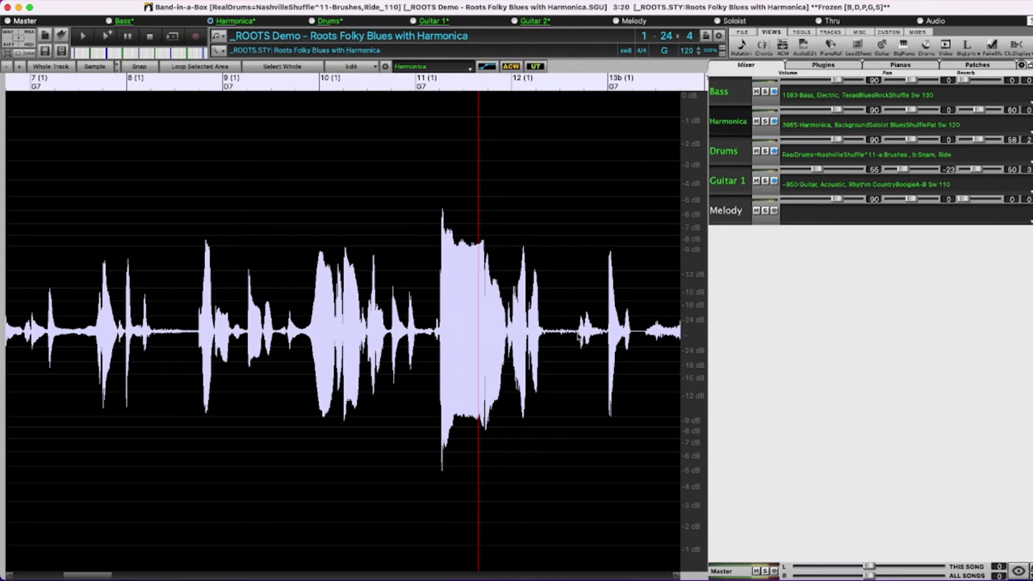
pyautogui.moveTo(578, 347); pyautogui.dragTo(433, 352)
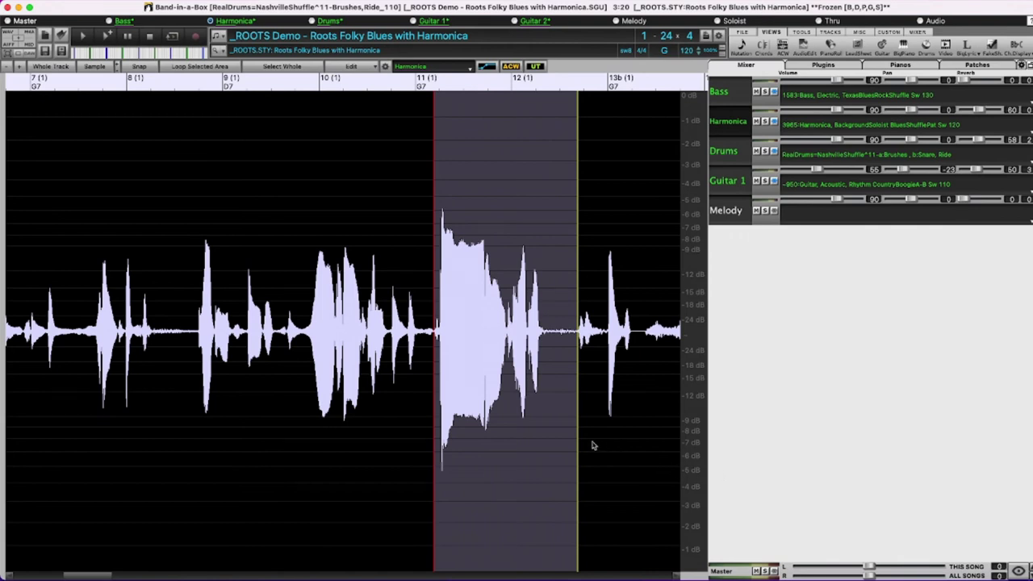
pyautogui.press('super+shift+r')
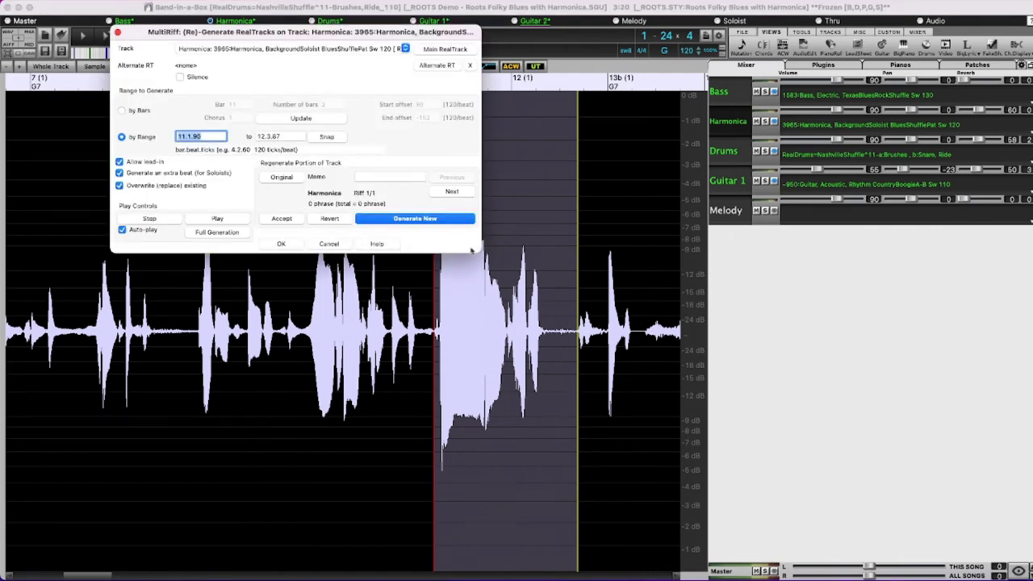
pyautogui.moveTo(305, 33); pyautogui.dragTo(806, 195)
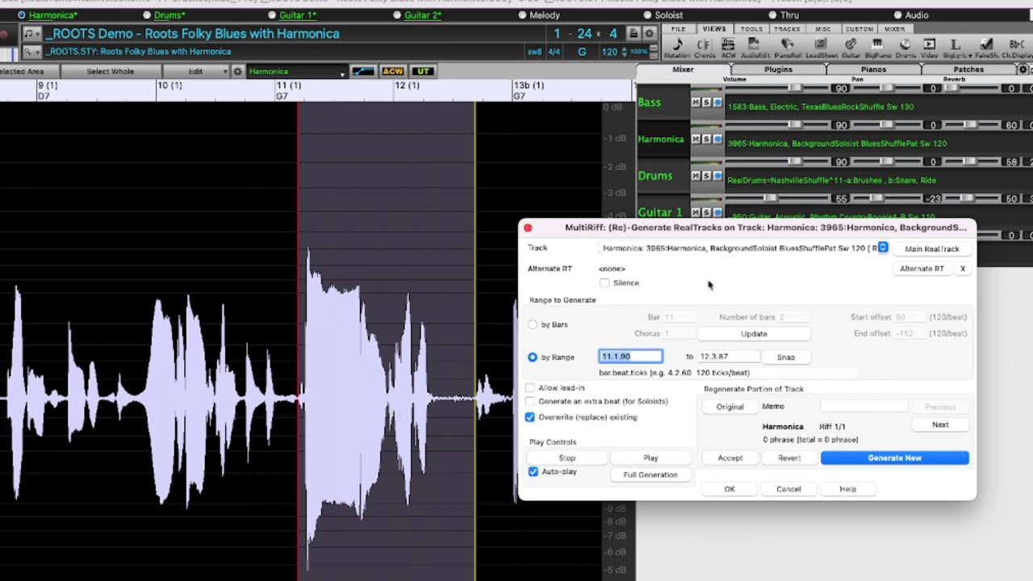
# Generate a new harmonica riff for the selected range, stop the playback, and give the riff the memo "I really like this!!!".
pyautogui.click(871, 459)
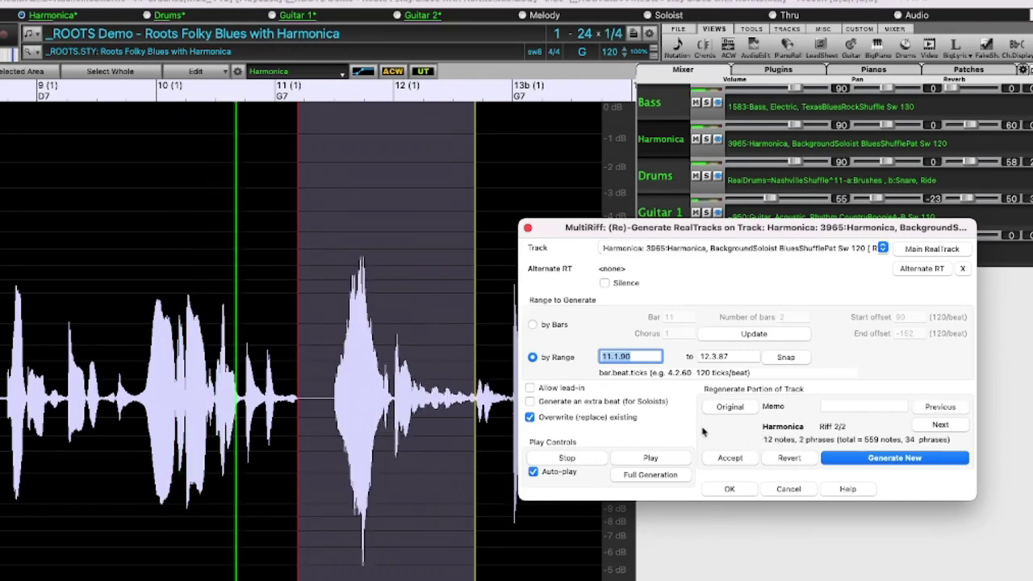
pyautogui.click(595, 457)
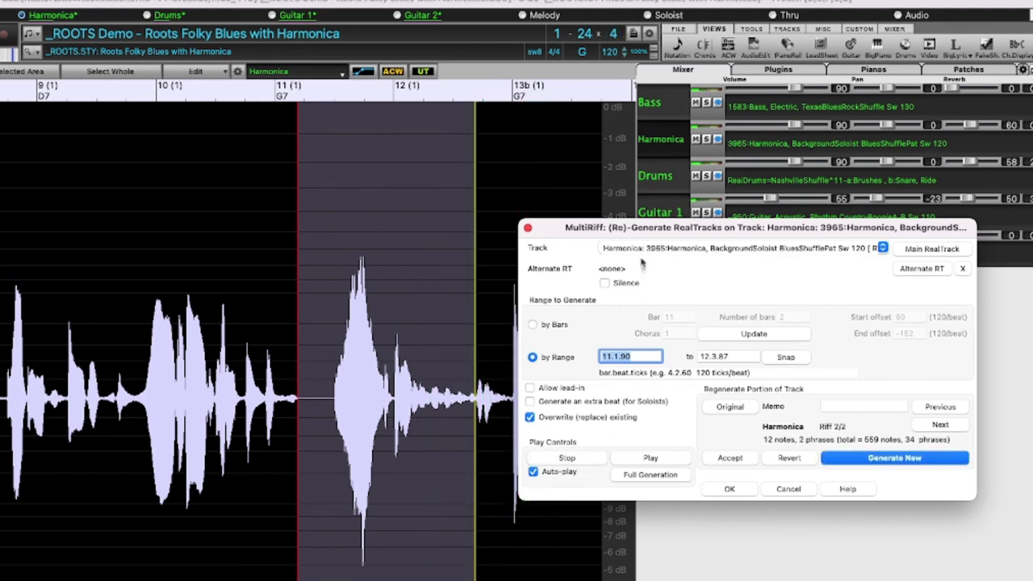
pyautogui.moveTo(635, 230); pyautogui.dragTo(783, 224)
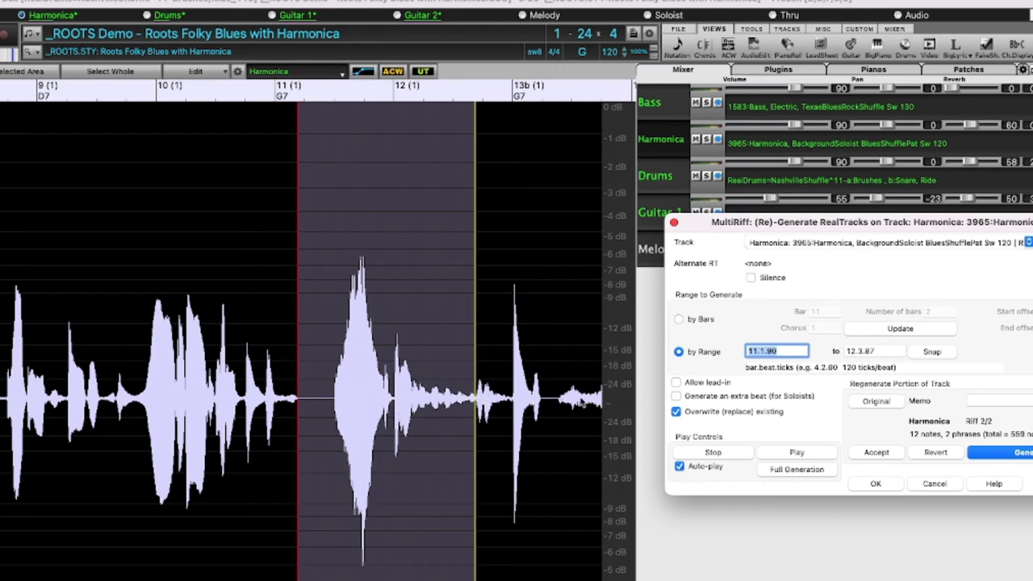
pyautogui.moveTo(779, 217); pyautogui.dragTo(689, 48)
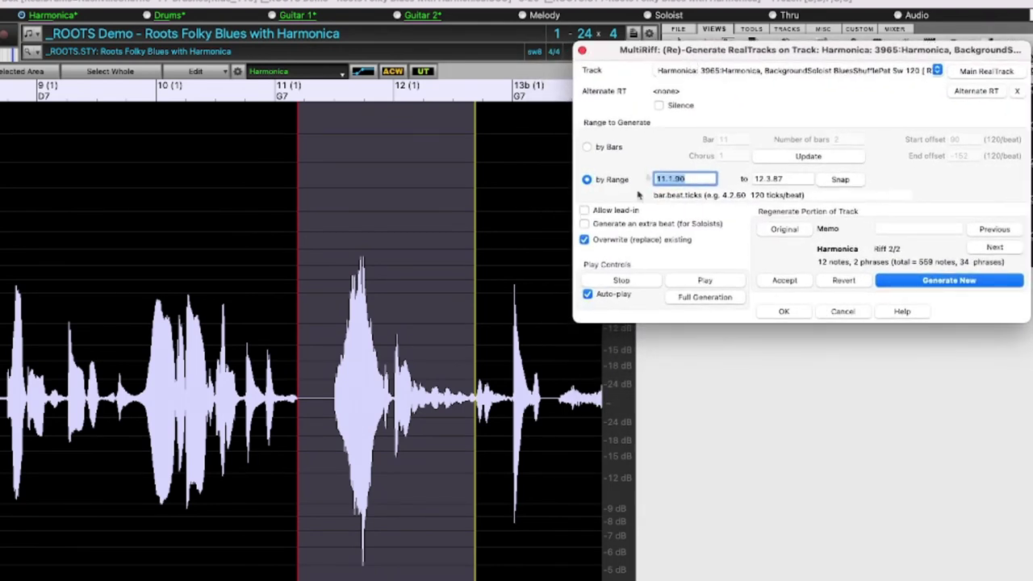
pyautogui.click(918, 229)
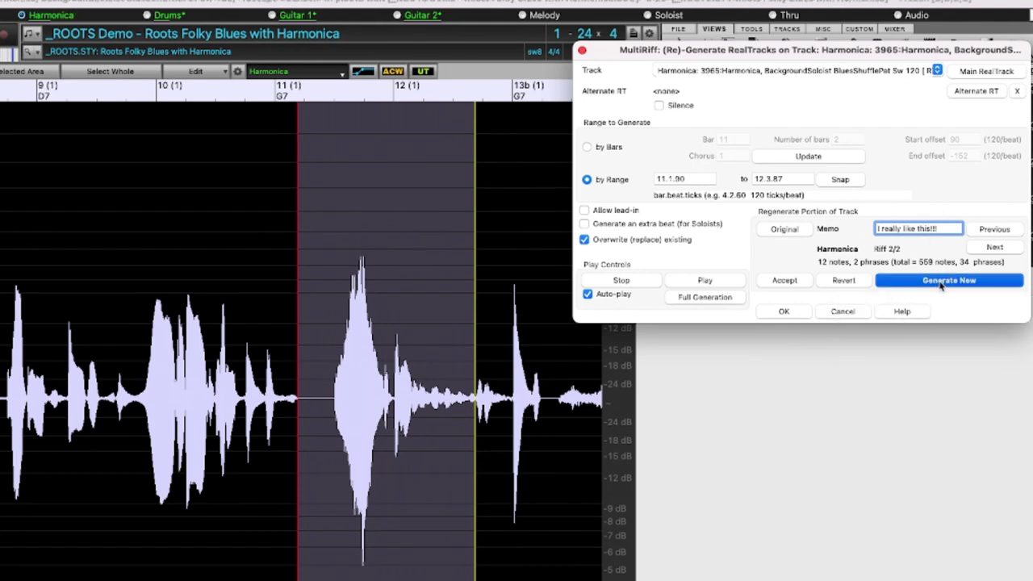
# Generate two more alternative harmonica riffs for the range from 11.1.90 to 12.3.87.
pyautogui.click(941, 282)
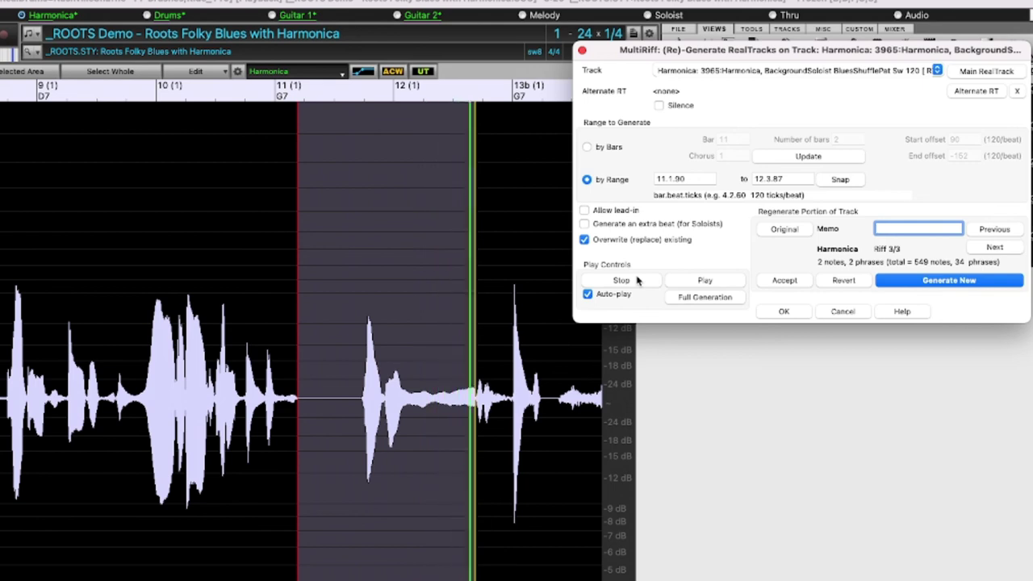
pyautogui.click(634, 280)
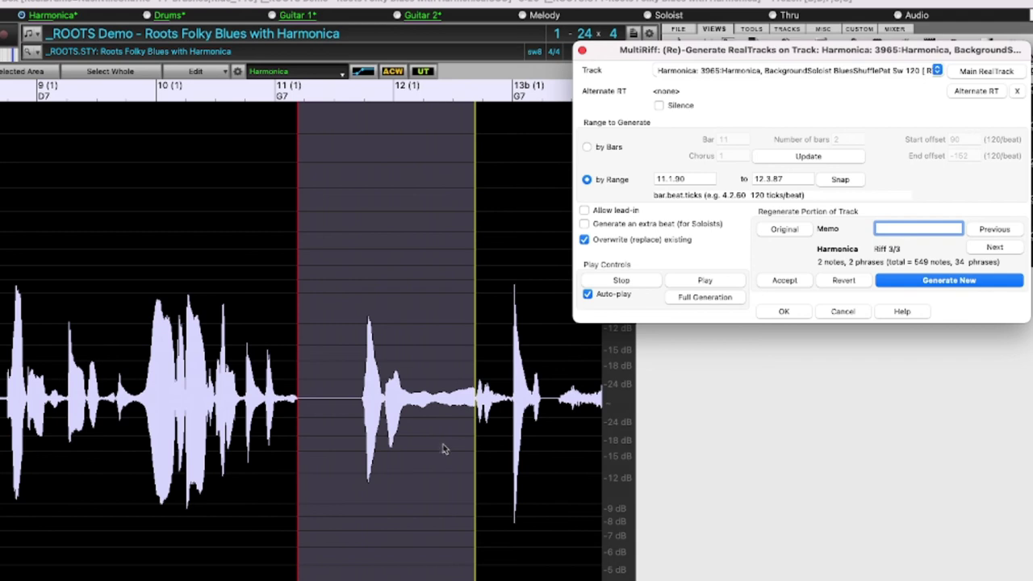
pyautogui.click(933, 281)
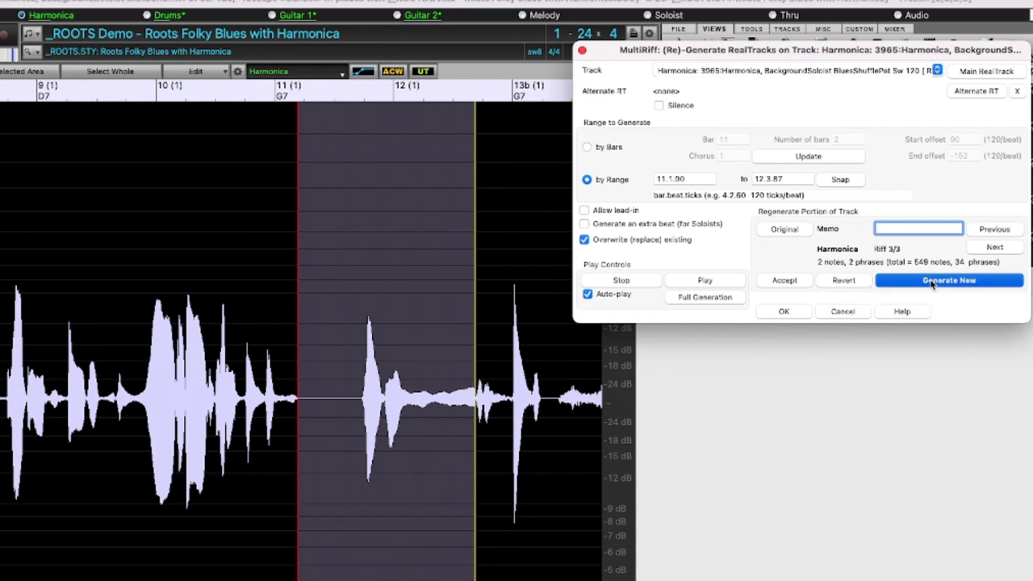
pyautogui.click(933, 281)
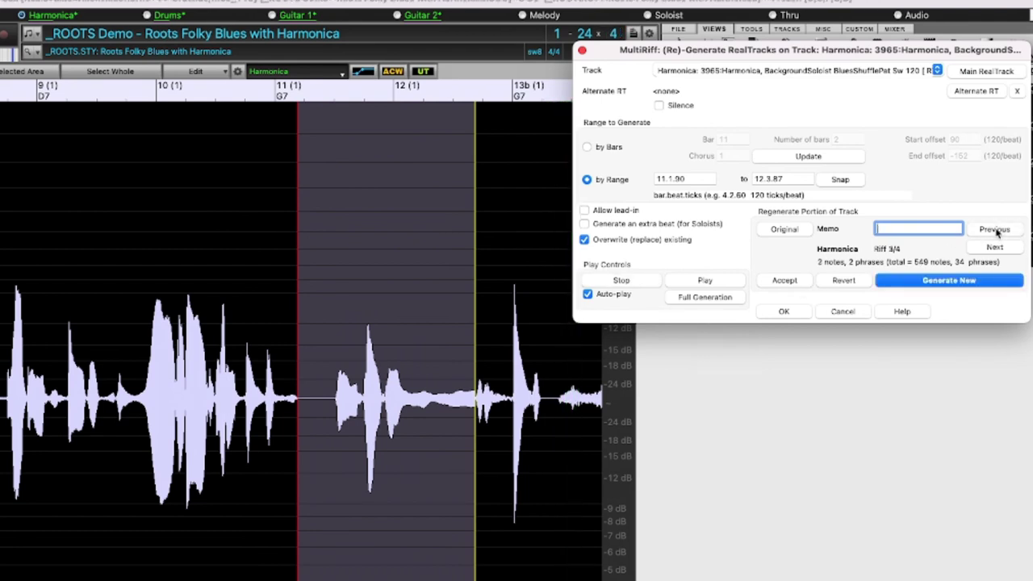
# Go back to the harmonica riff with the memo "I really like this!!!", play it, and stop the playback.
pyautogui.click(996, 231)
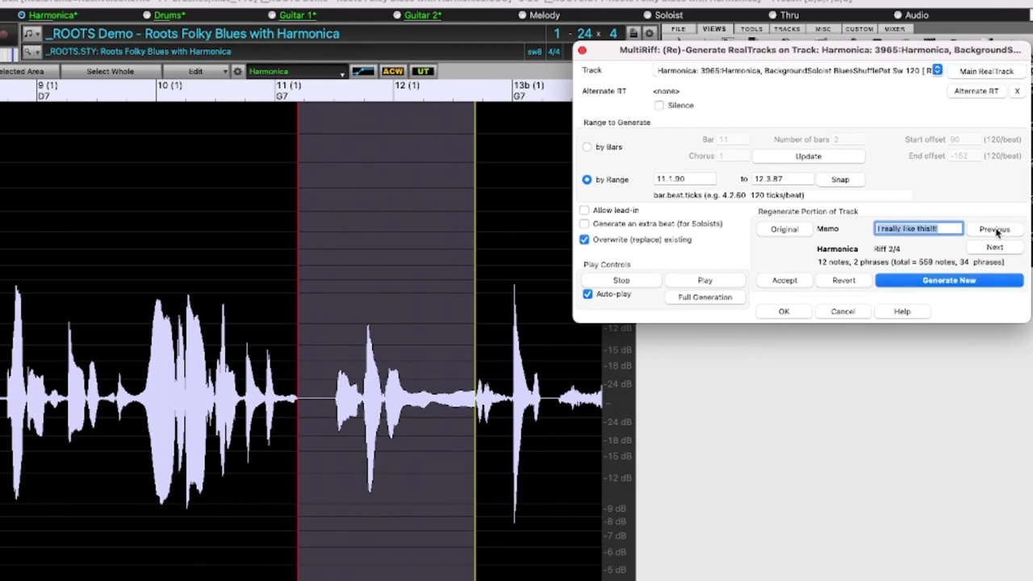
pyautogui.click(707, 281)
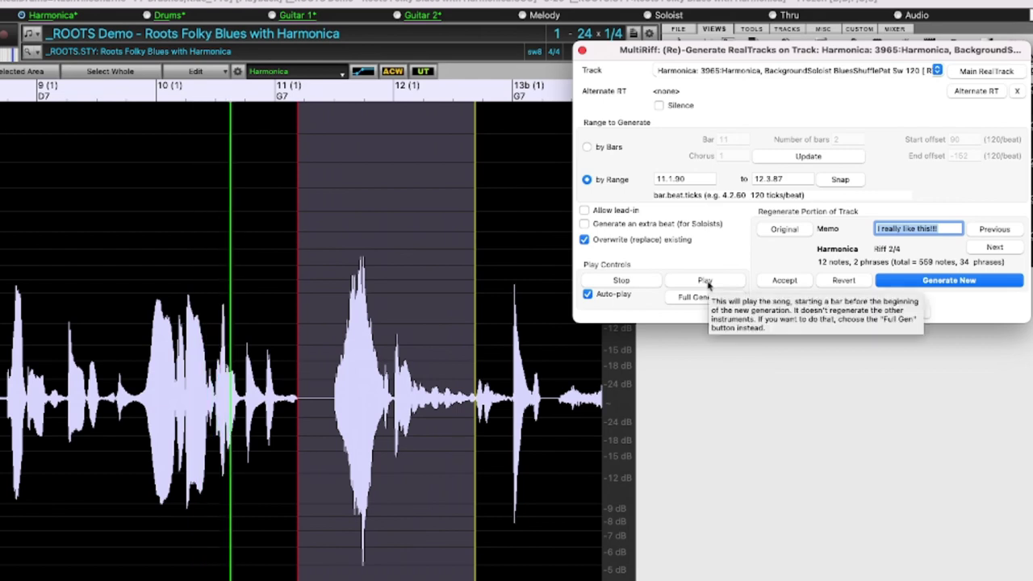
pyautogui.click(655, 284)
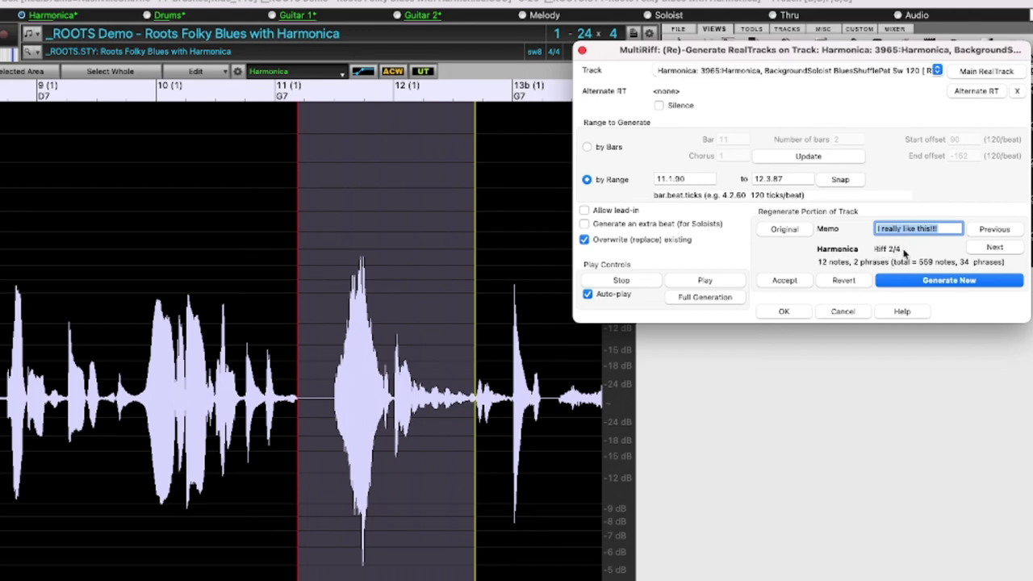
# Accept the chosen harmonica riff, close MultiRiff, and play the song from just before bar 11.
pyautogui.click(795, 280)
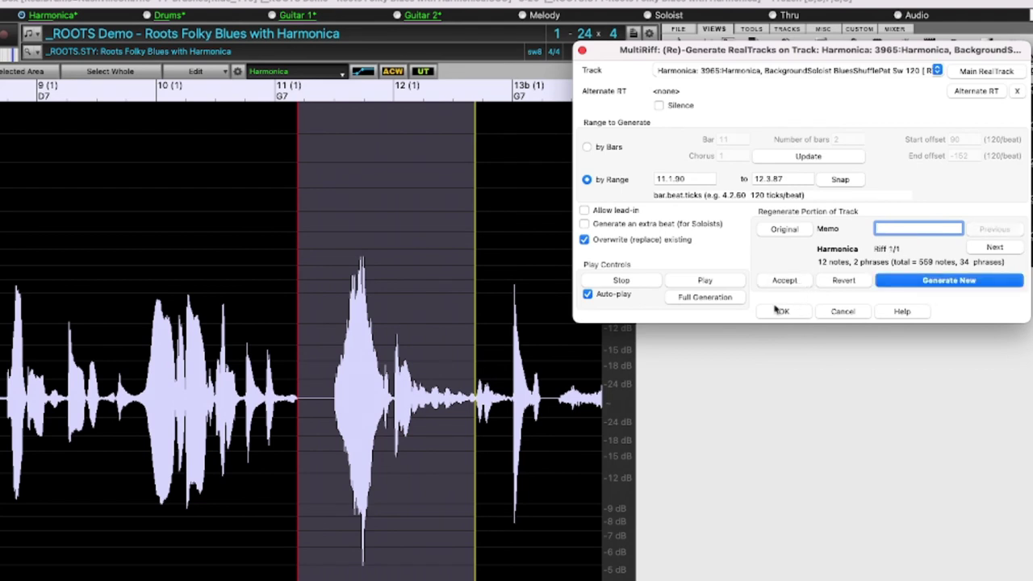
pyautogui.click(796, 314)
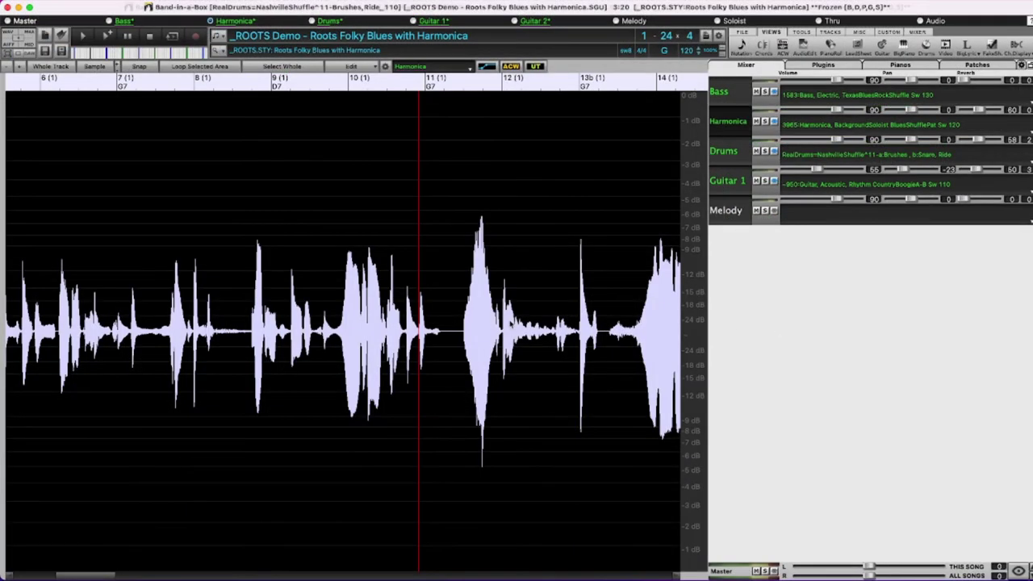
pyautogui.press('space')
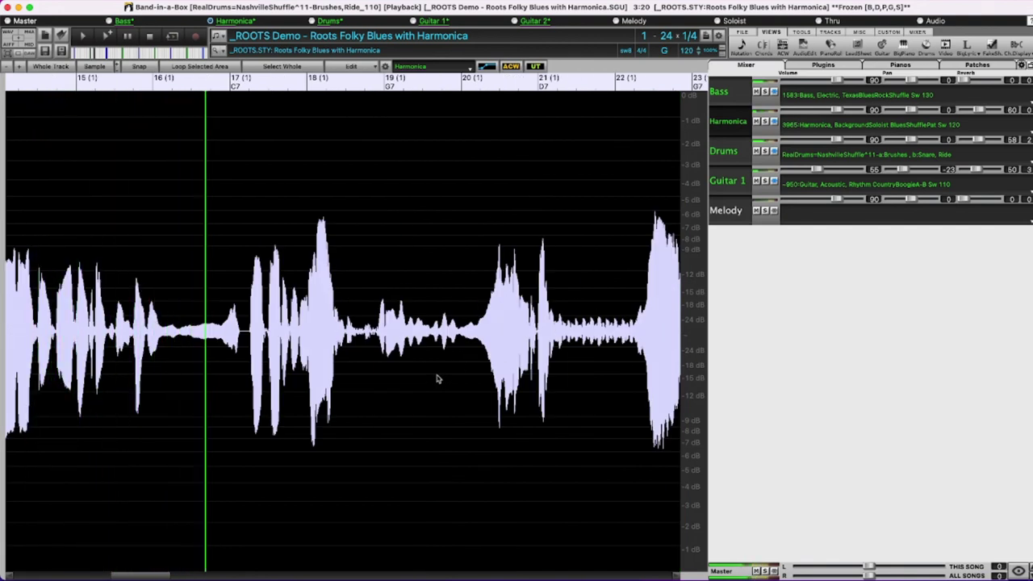
# Stop the playback and play the song again from just before bar 19 of the first chorus.
pyautogui.scroll(-1, 437, 379)
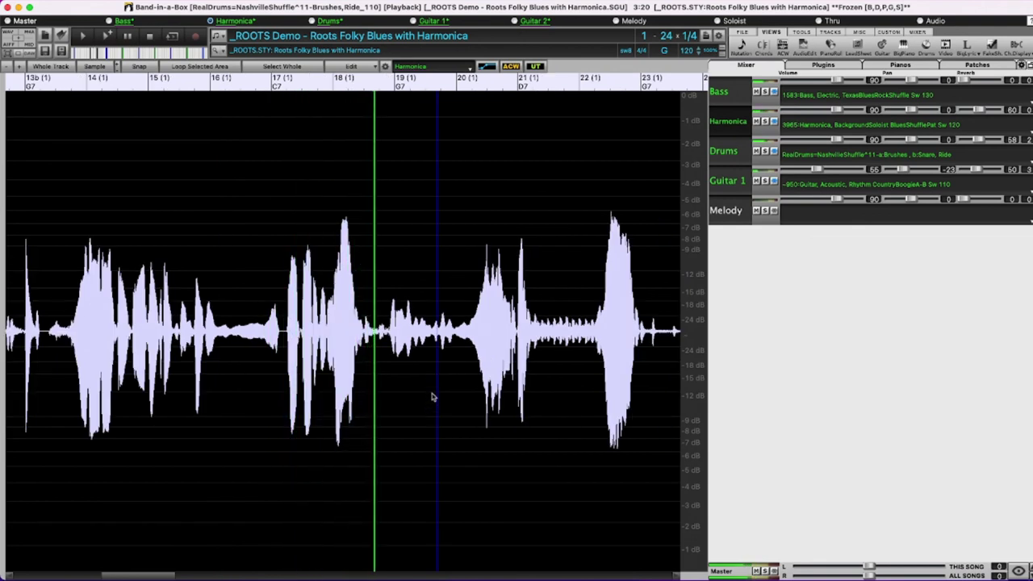
pyautogui.click(408, 348)
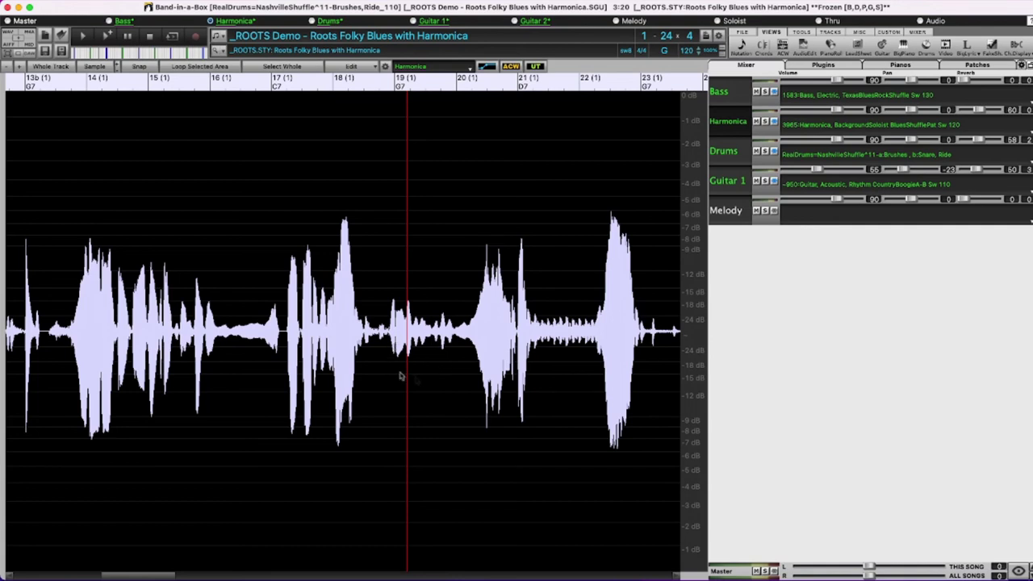
pyautogui.click(388, 336)
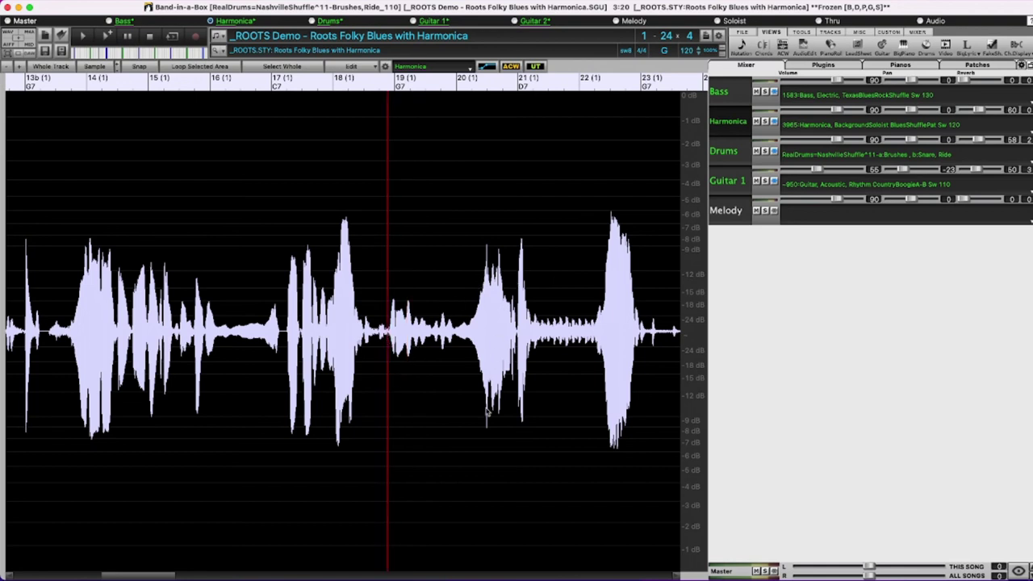
pyautogui.press('space')
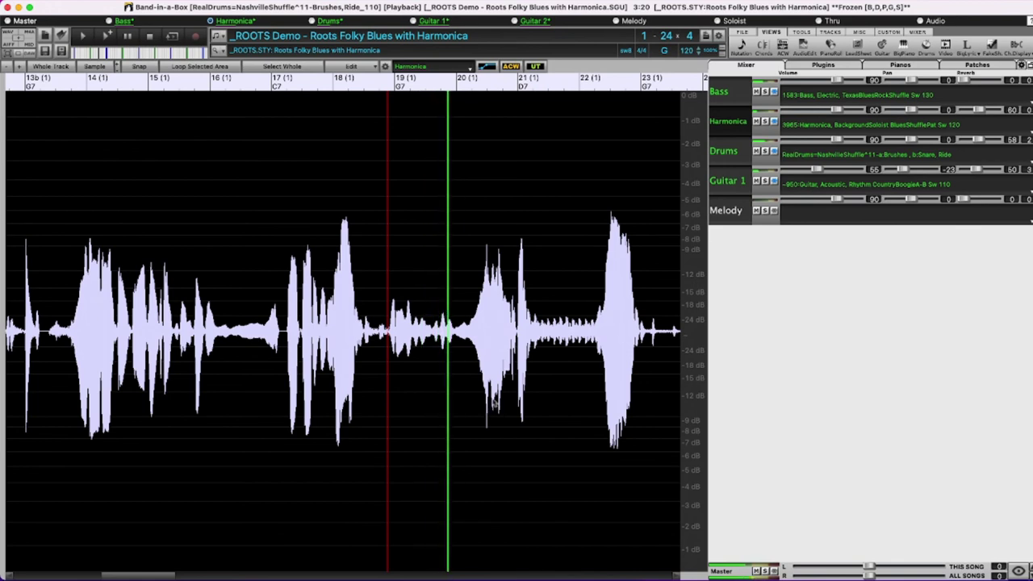
# Show the Guitar 2 track in the mixer and stop the playback in the second chorus.
pyautogui.click(1020, 570)
pyautogui.click(1008, 288)
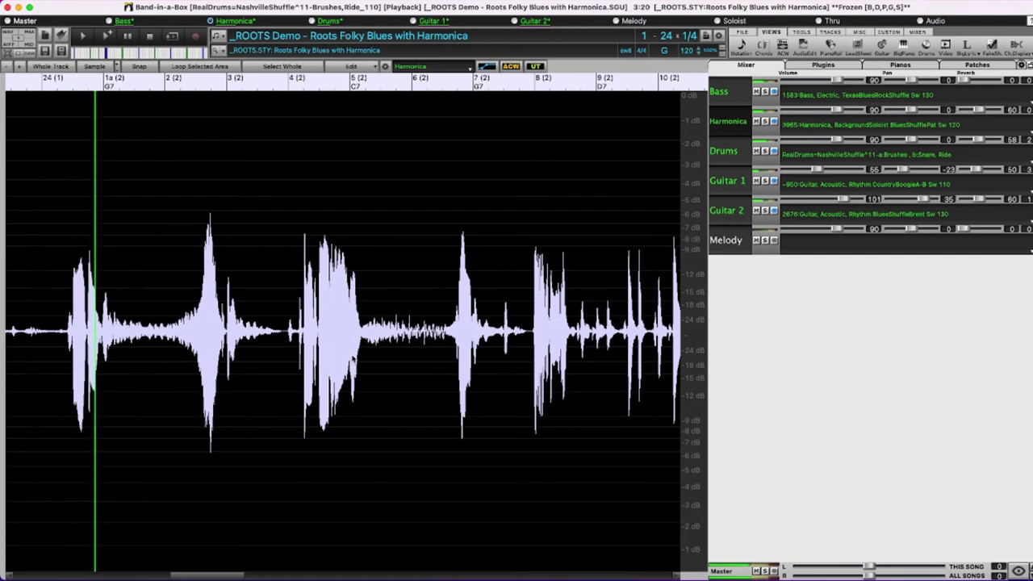
pyautogui.scroll(-2, 353, 259)
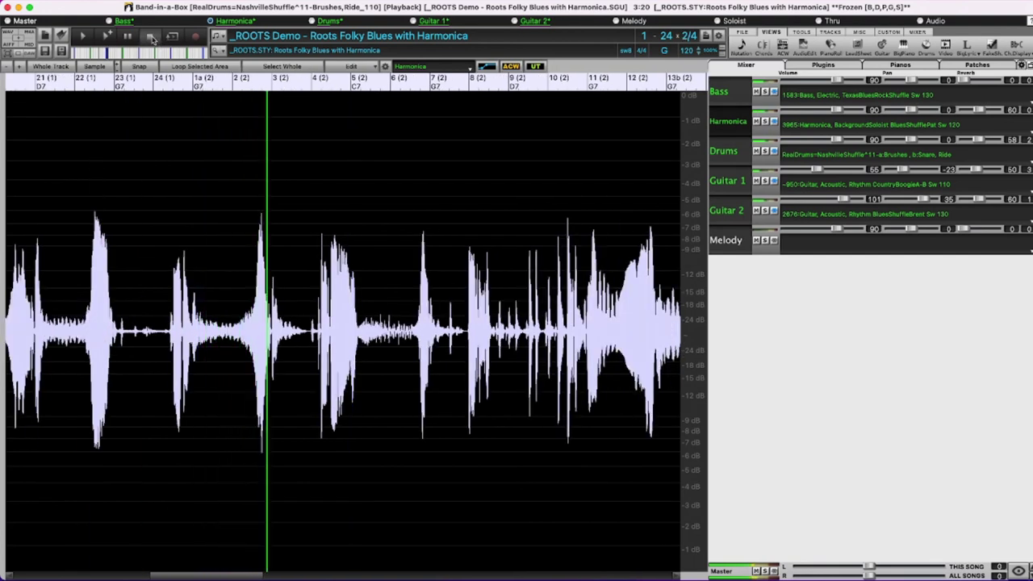
pyautogui.click(150, 37)
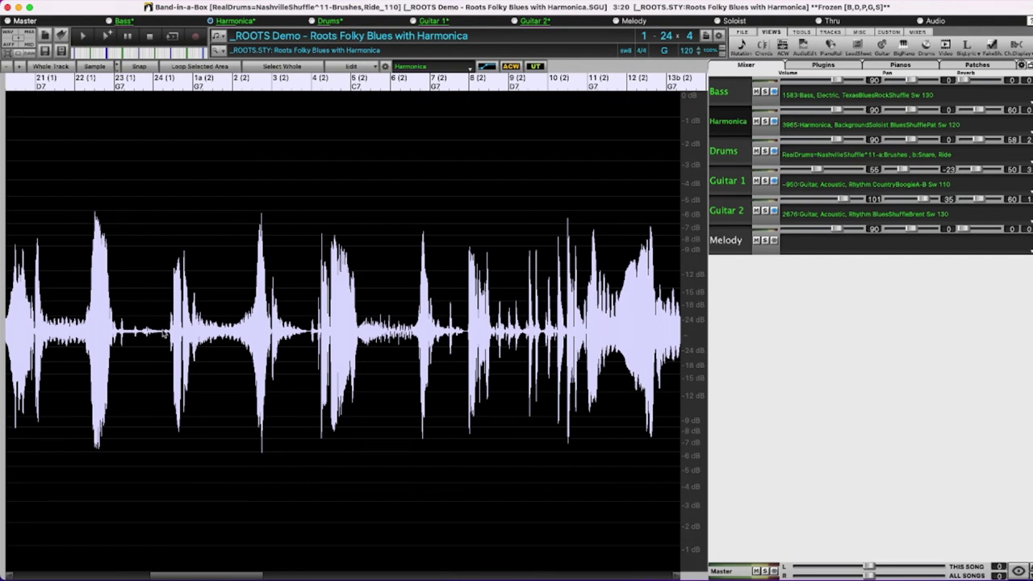
# Select the harmonica audio from 24.1.114 to 37.1.55, open MultiRiff for that range, and move the dialog clear of the waveform.
pyautogui.scroll(-3, 164, 333)
pyautogui.moveTo(164, 334); pyautogui.dragTo(424, 327)
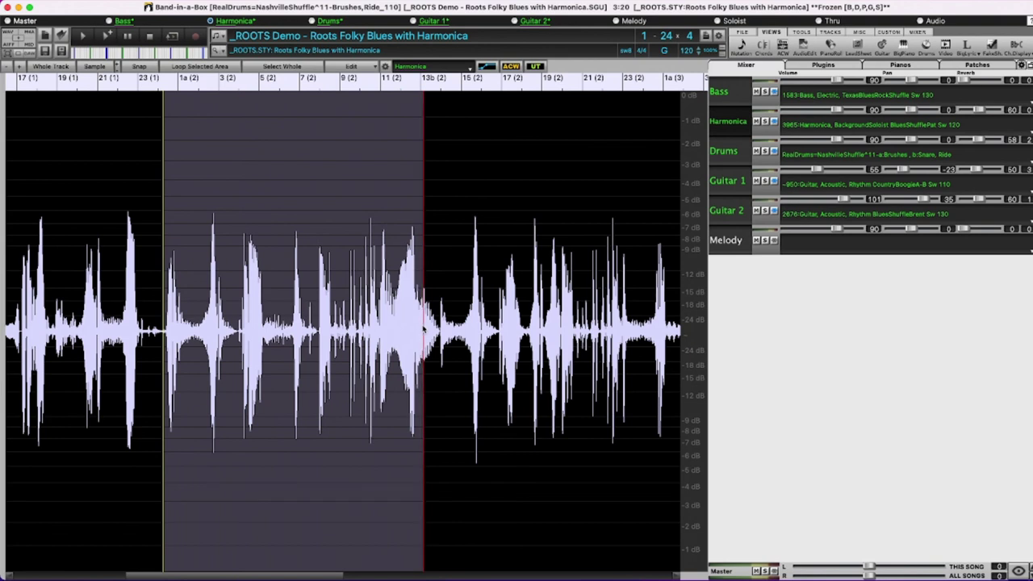
pyautogui.doubleClick(402, 292)
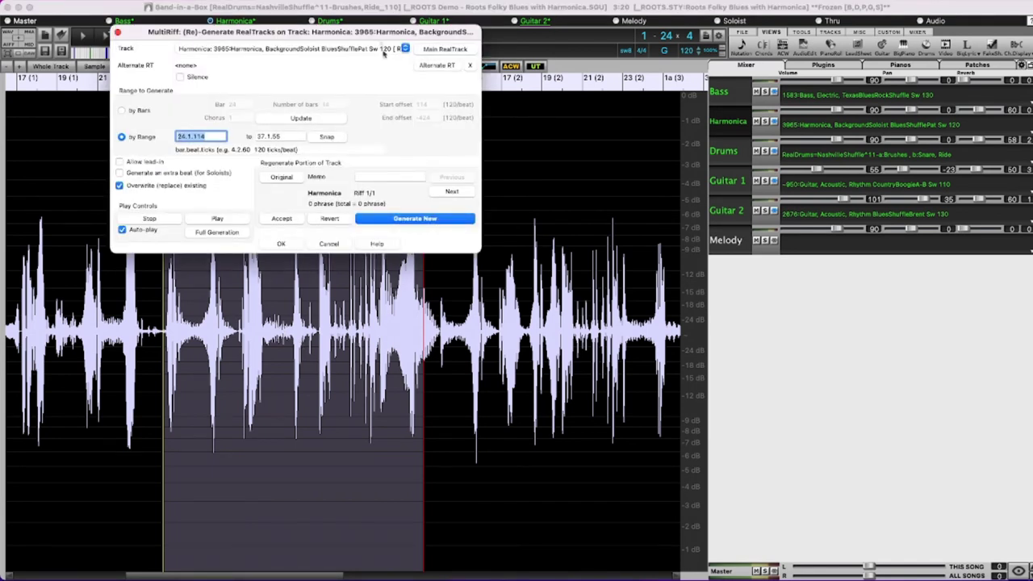
pyautogui.moveTo(370, 33); pyautogui.dragTo(720, 41)
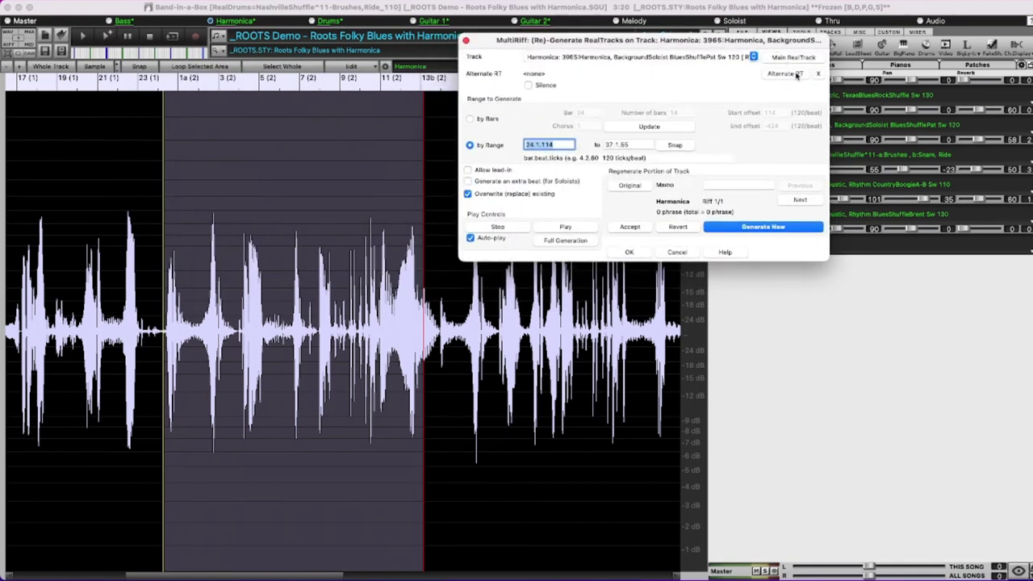
# Filter the RealTracks by "shuffle pat" and set 3968 Harmonica, Soloist BluesShufflePat Sw 120 as the alternate RealTrack.
pyautogui.click(785, 73)
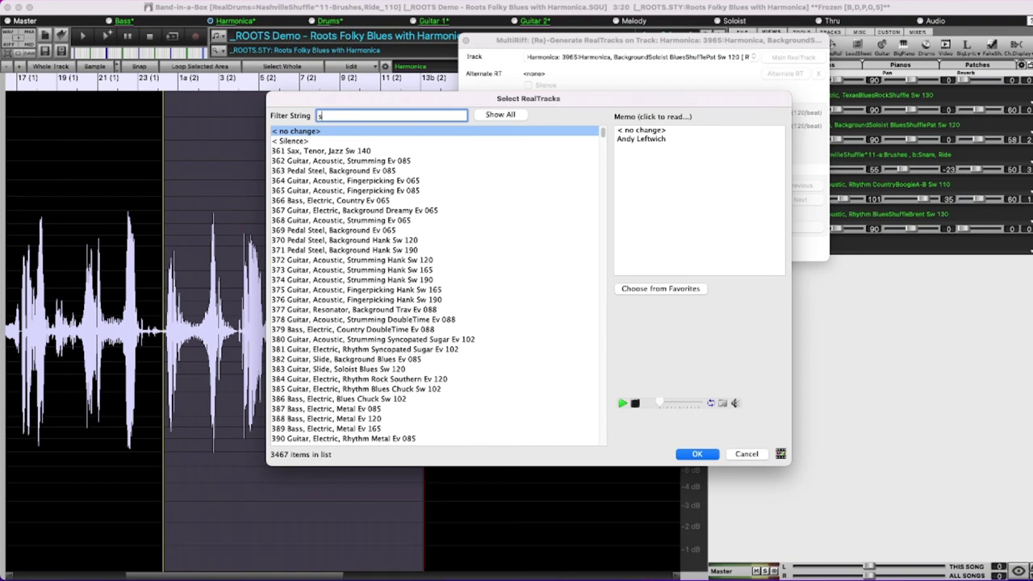
pyautogui.write('shuffle pat')
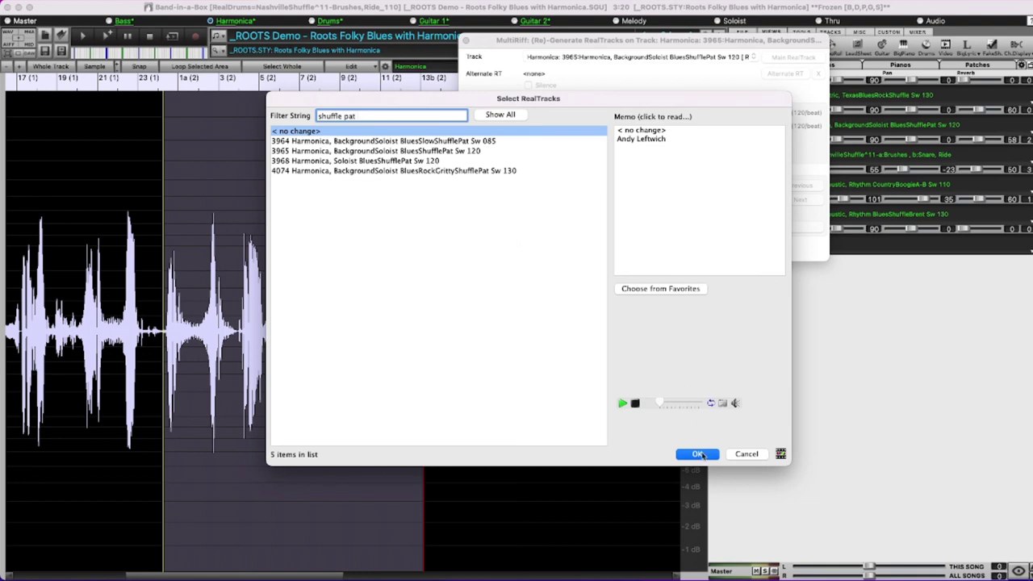
pyautogui.click(413, 162)
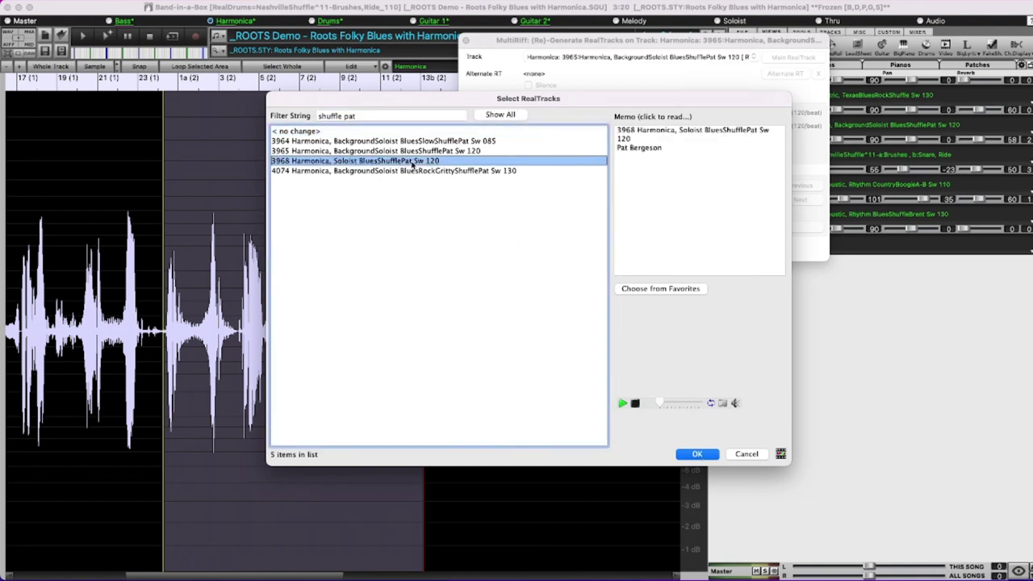
pyautogui.click(697, 454)
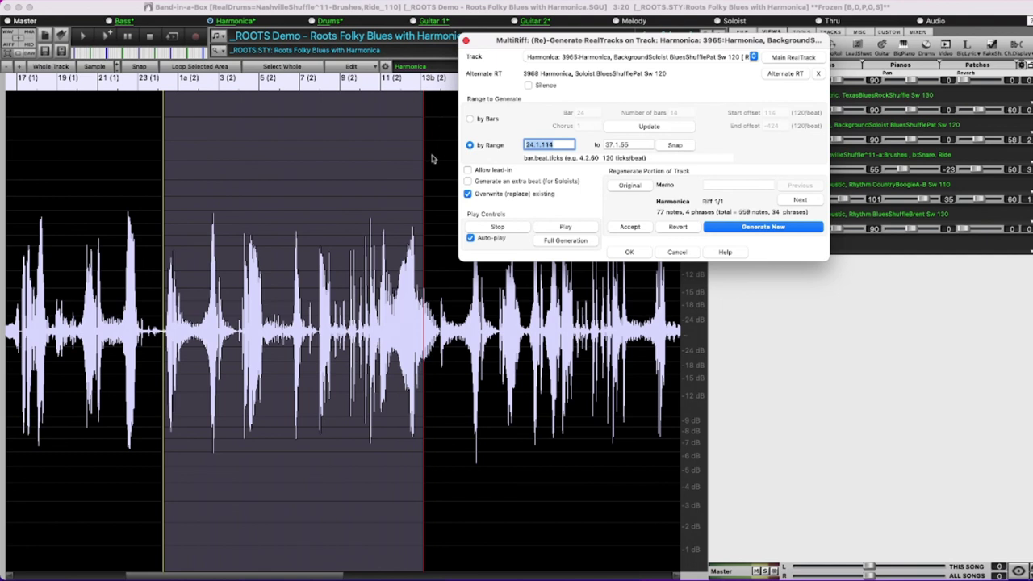
# Enable the lead-in and the extra beat for soloists, and generate a new harmonica solo for the selected range.
pyautogui.click(468, 182)
pyautogui.click(754, 228)
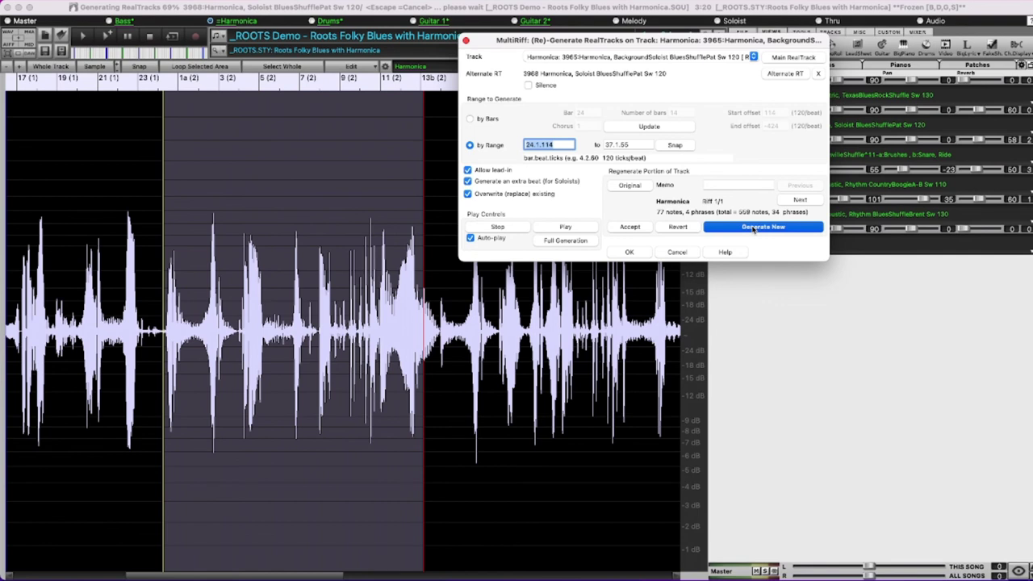